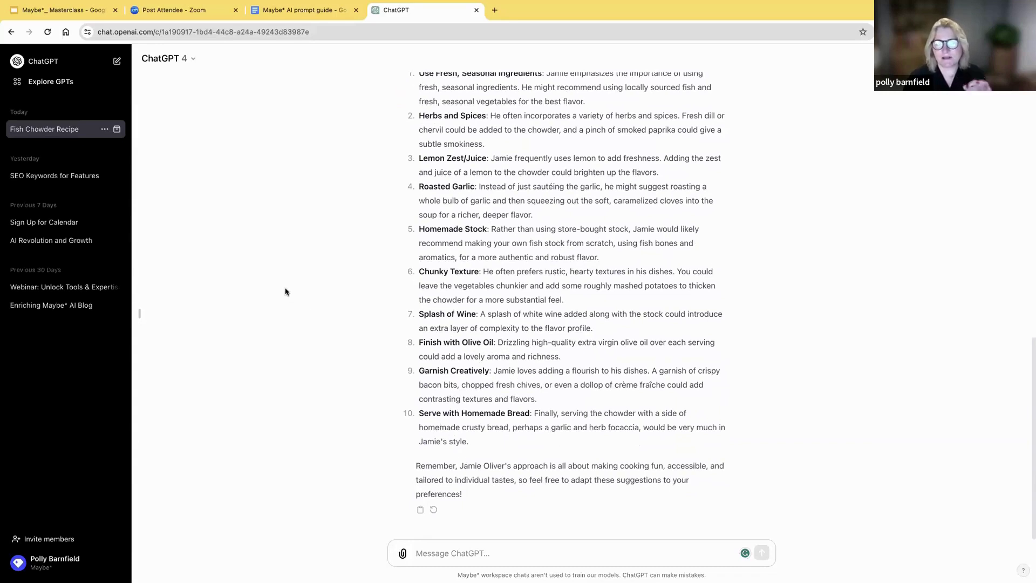
# Start a new chat and paste the "Embrace the Mindset of an Elite FBI Profiler Turned Marketing Maven" prompt into the message
pyautogui.click(109, 66)
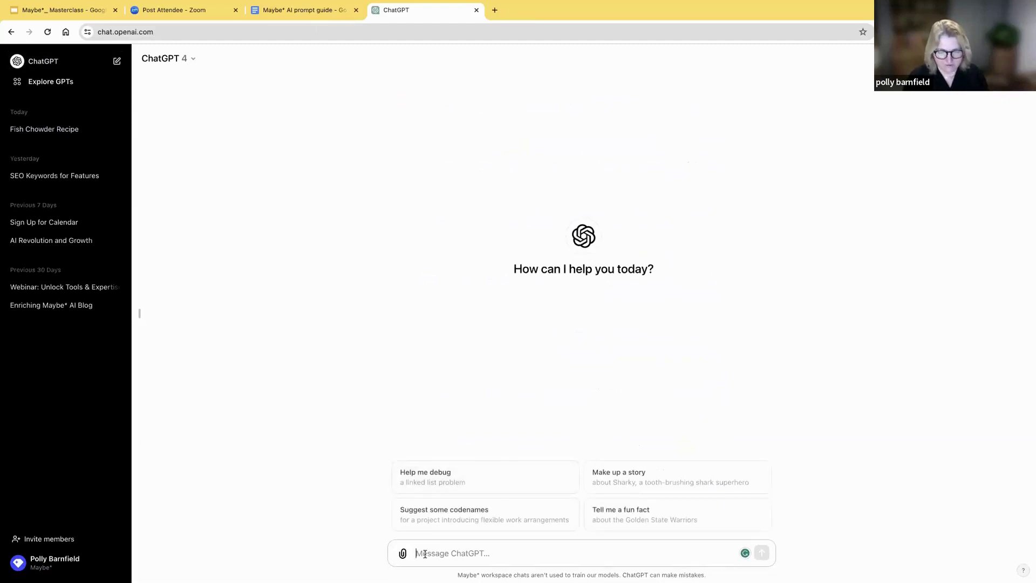
pyautogui.press('super+v')
pyautogui.scroll(5, 425, 554)
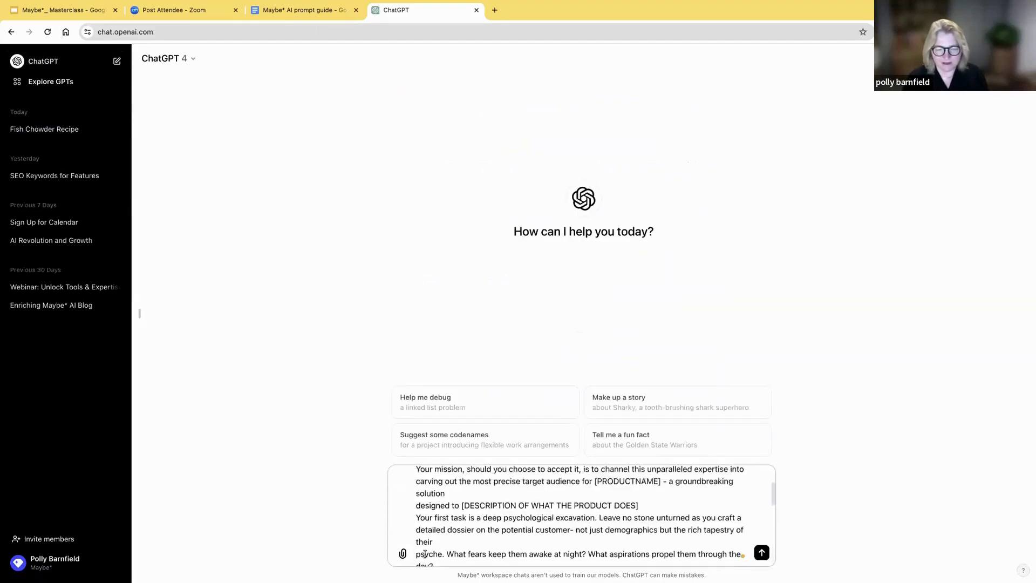
pyautogui.scroll(3, 425, 554)
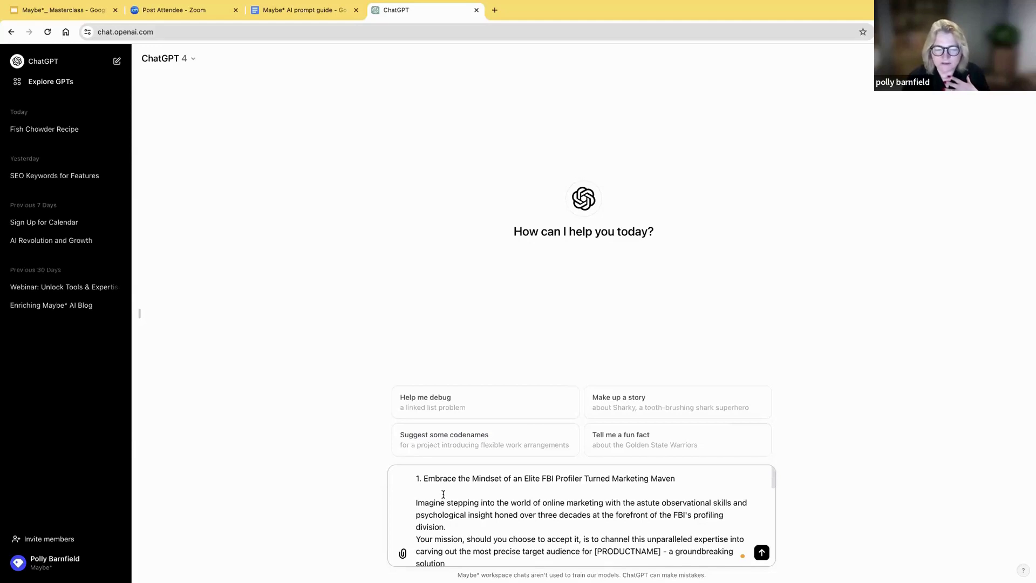
# Replace the [PRODUCTNAME] placeholder in the prompt's mission sentence with "Jamies"
pyautogui.scroll(-1, 443, 495)
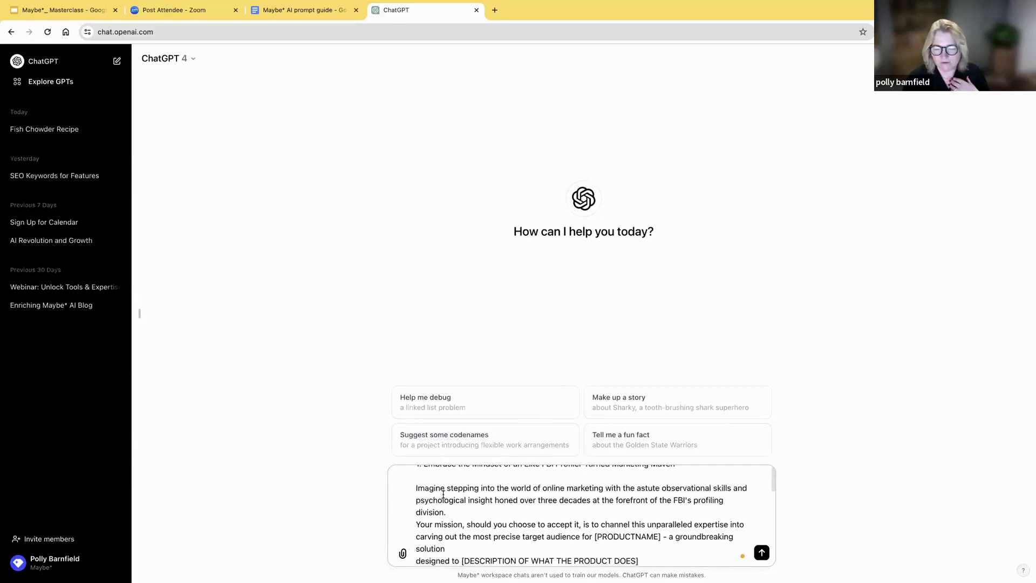
pyautogui.scroll(-1, 443, 495)
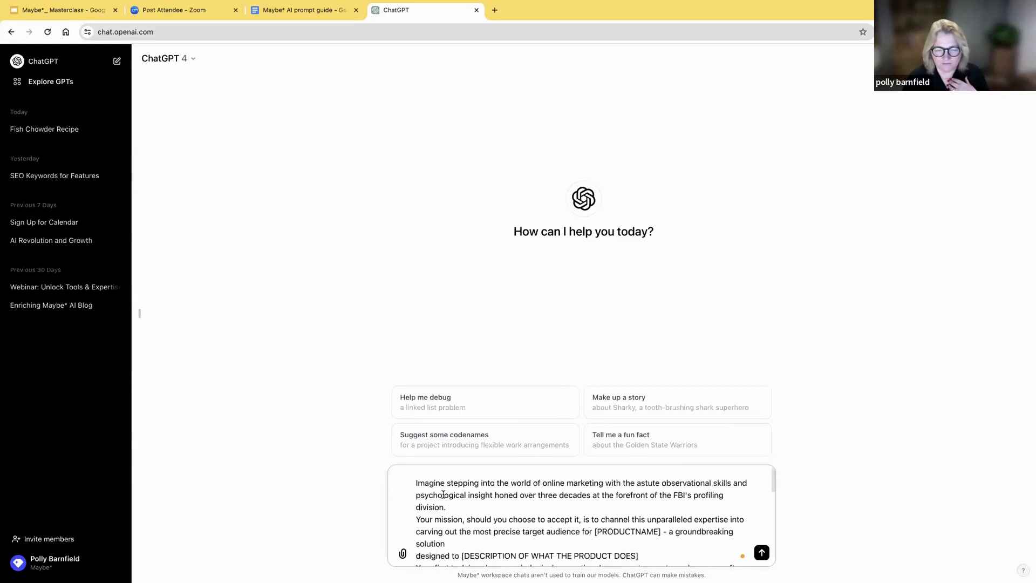
pyautogui.scroll(-1, 443, 494)
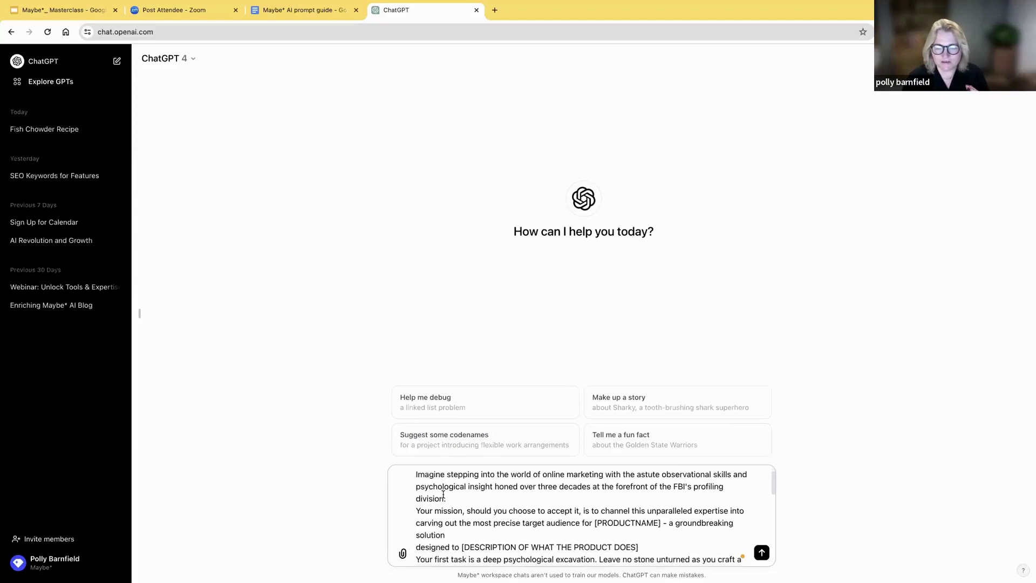
pyautogui.scroll(-1, 444, 495)
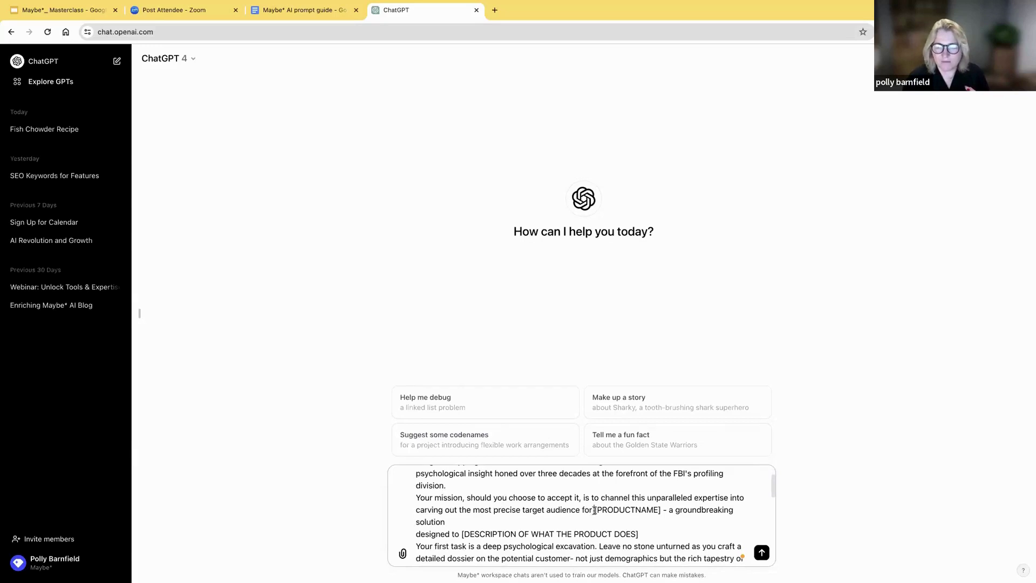
pyautogui.moveTo(594, 510); pyautogui.dragTo(658, 511)
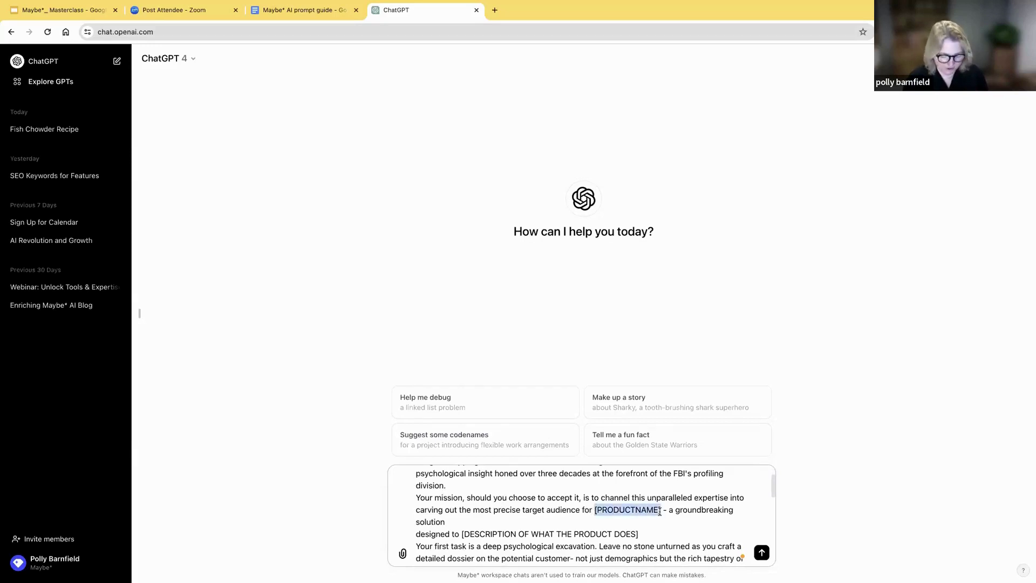
pyautogui.write('Jamies')
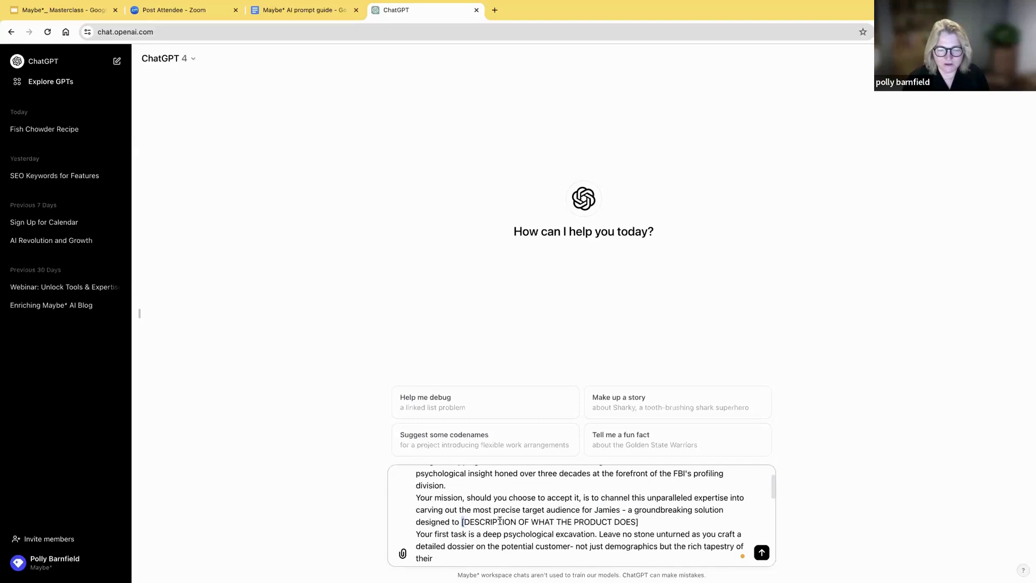
# Replace the [DESCRIPTION OF WHAT THE PRODUCT DOES] placeholder with "pprovide a resturant that serves sustainable fish recipies"
pyautogui.moveTo(462, 522); pyautogui.dragTo(639, 522)
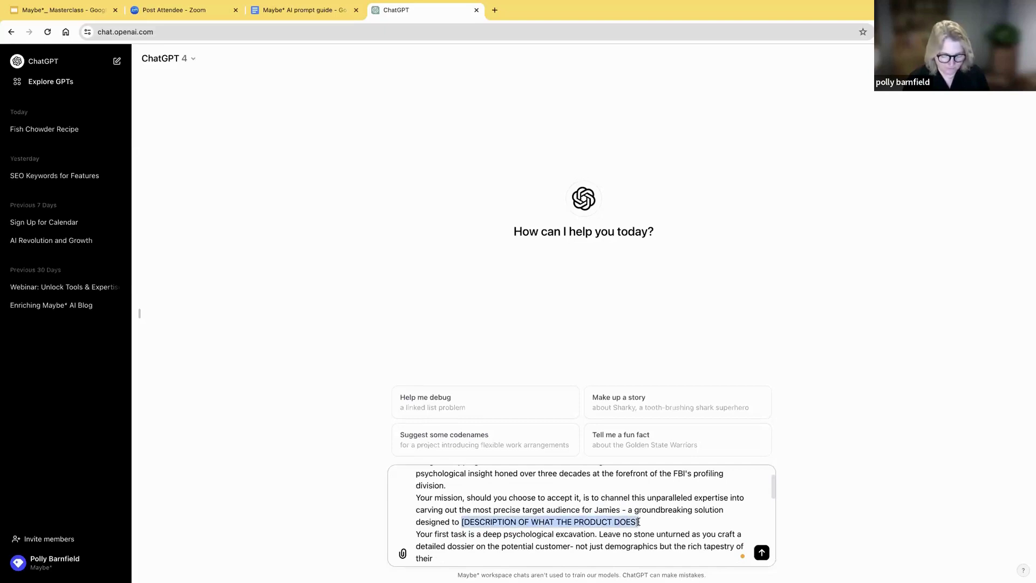
pyautogui.write('pprovide')
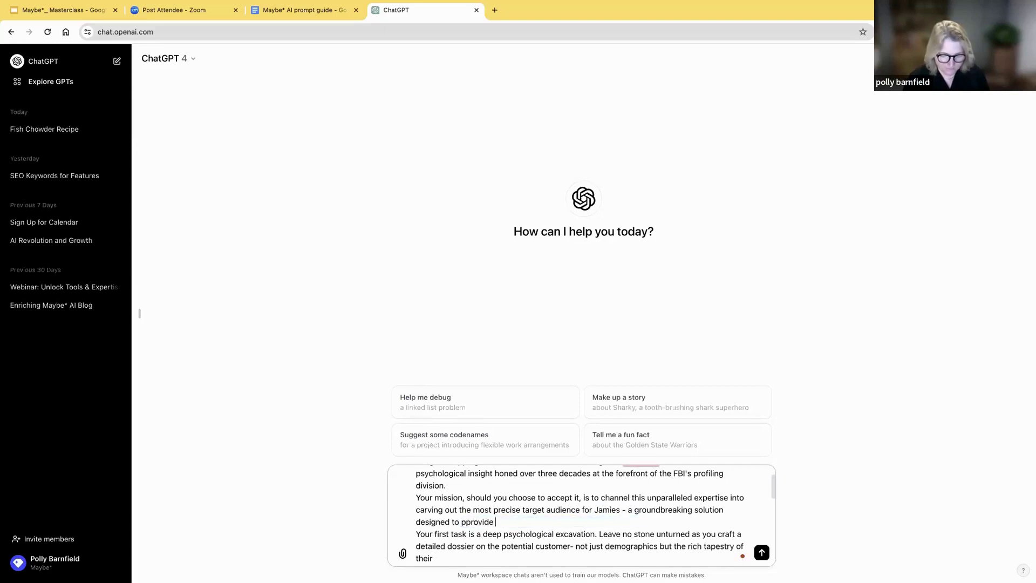
pyautogui.write(' a res')
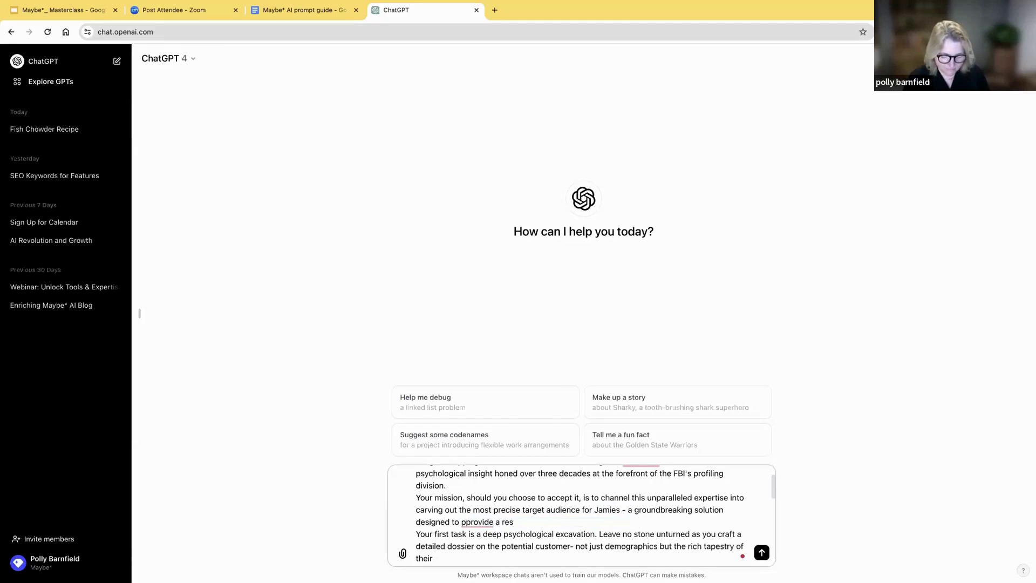
pyautogui.write('turant that se')
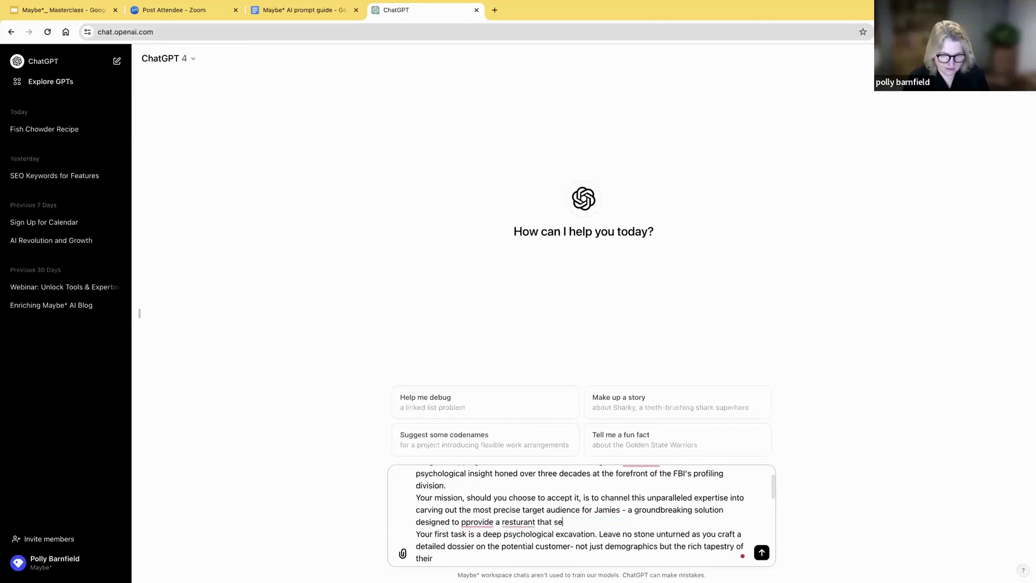
pyautogui.write('rves ')
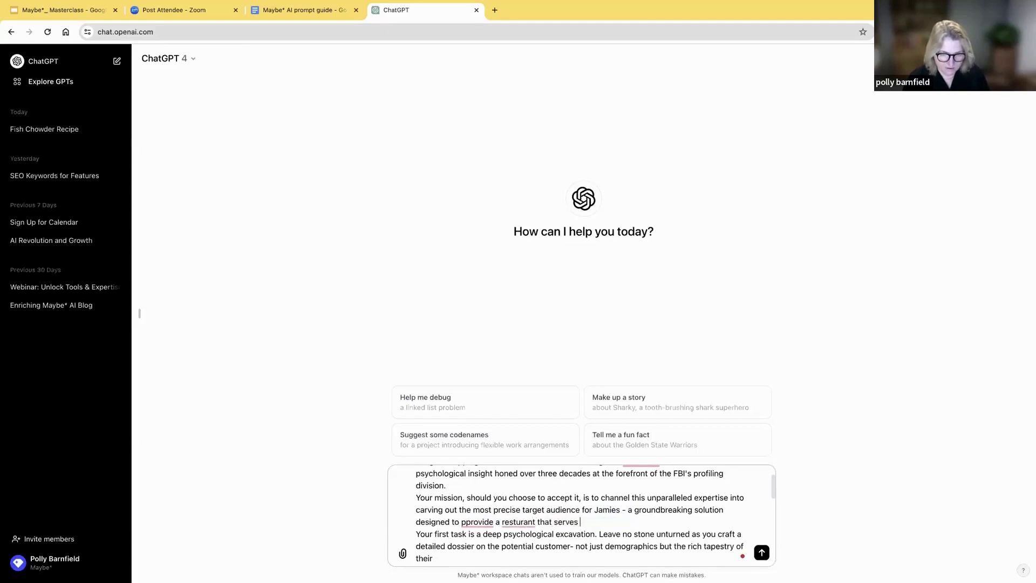
pyautogui.write('sustain')
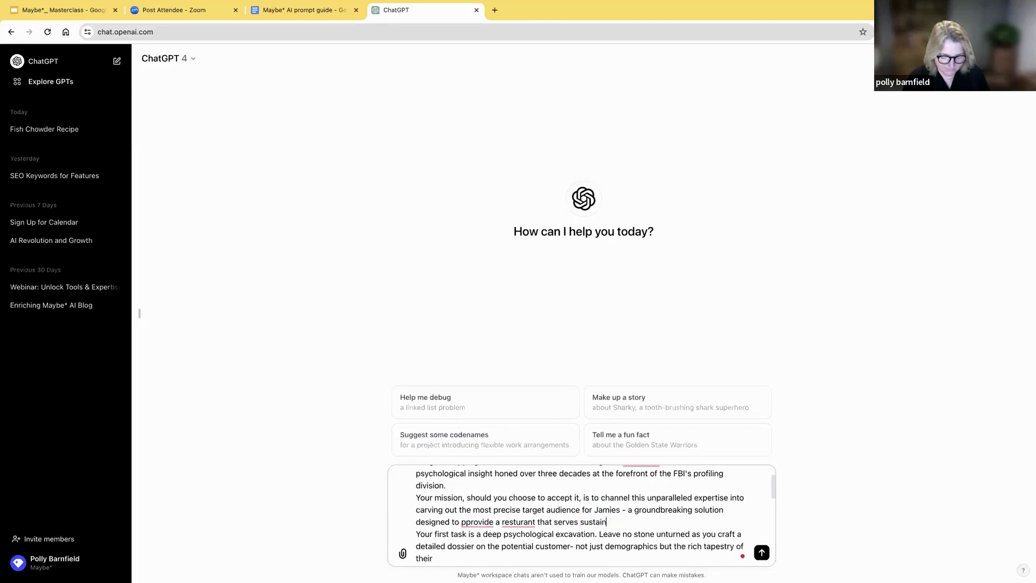
pyautogui.write('able fish reci')
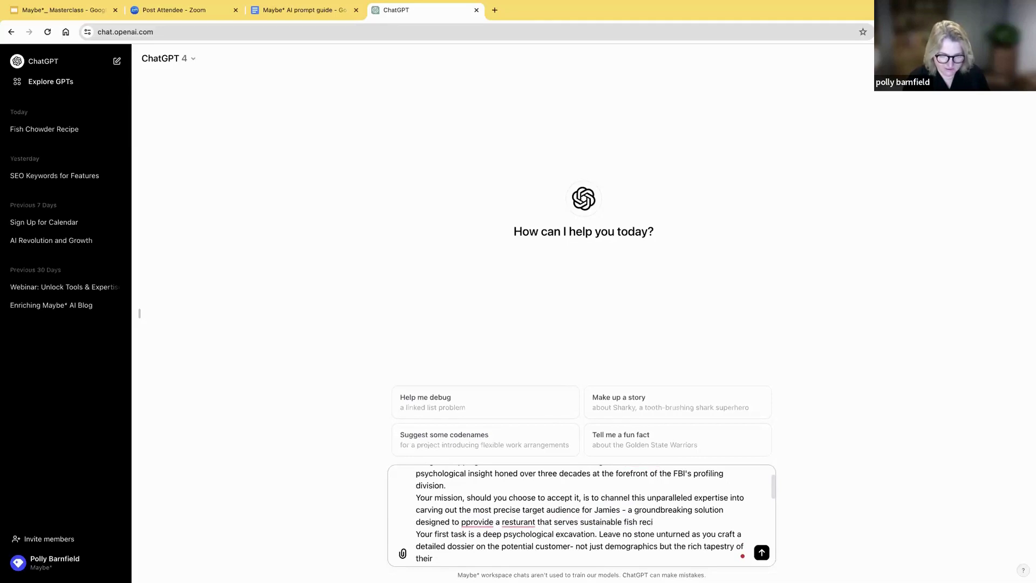
pyautogui.write('pies')
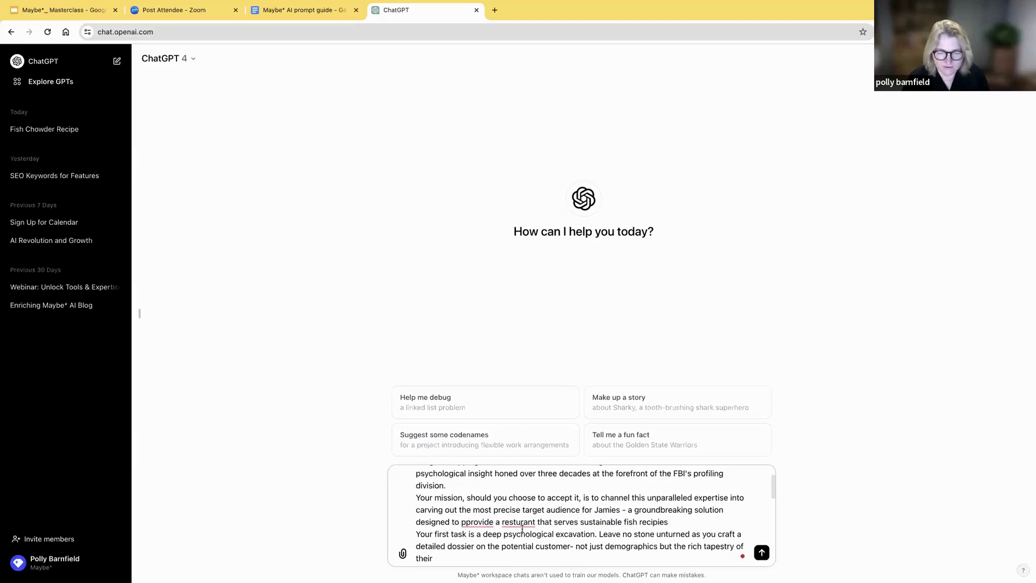
# Correct the misspelled words in the product description to "provide", "restaurant" and "recipes" using the spelling suggestions
pyautogui.rightClick(477, 522)
pyautogui.click(480, 438)
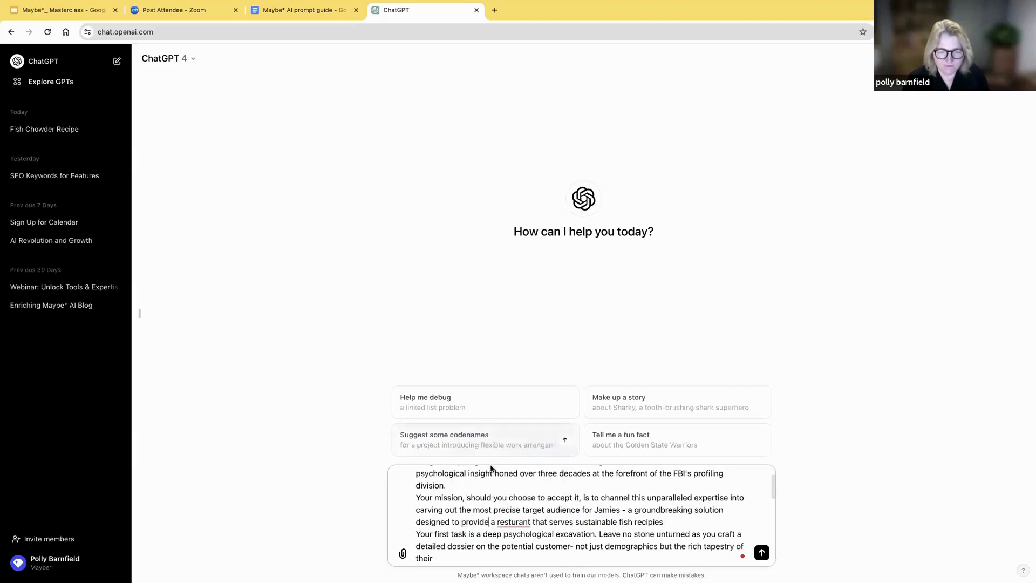
pyautogui.click(515, 522)
pyautogui.click(518, 452)
pyautogui.click(649, 524)
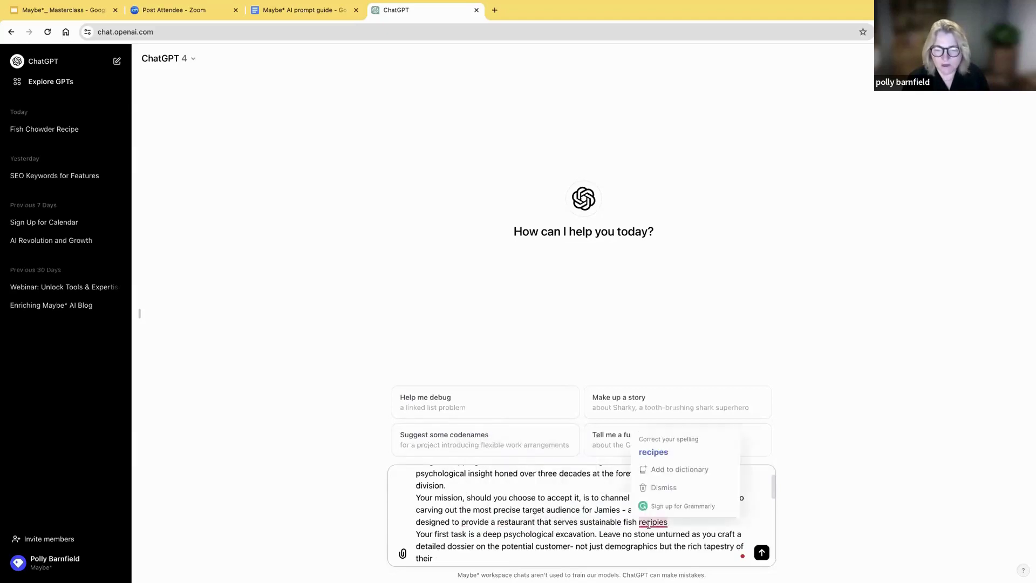
pyautogui.click(652, 454)
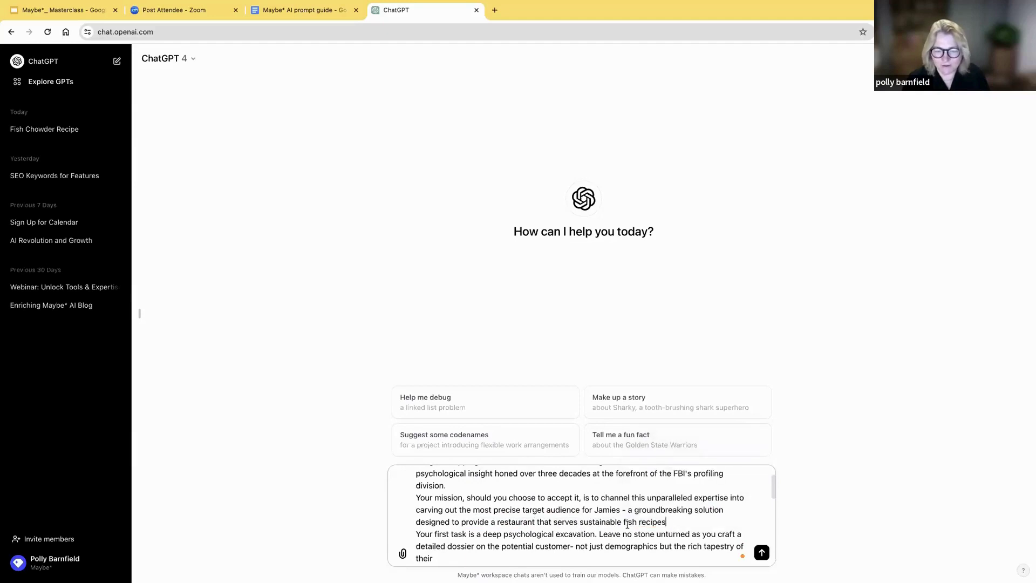
pyautogui.moveTo(667, 523); pyautogui.dragTo(463, 523)
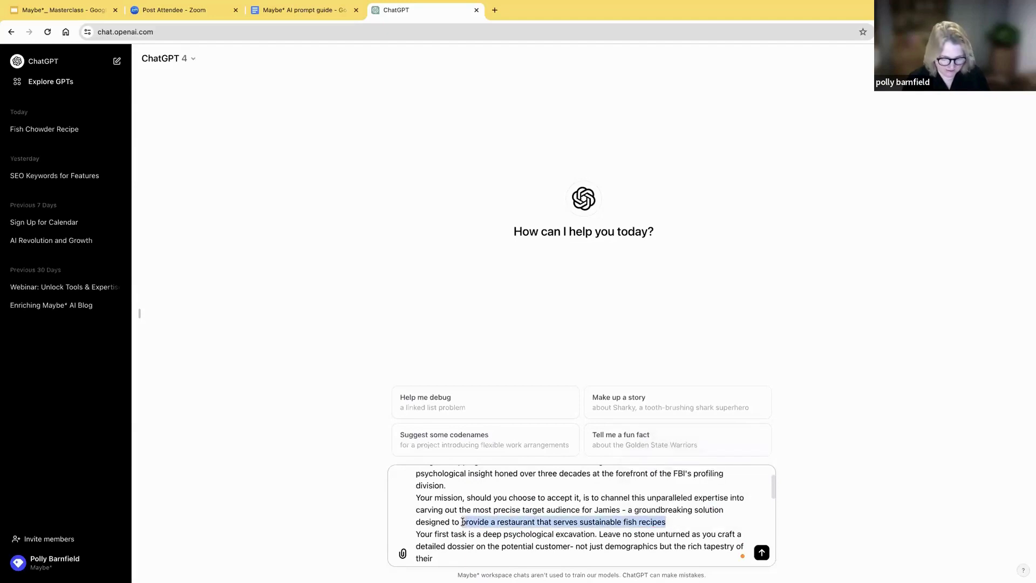
# Replace the [PRODUCTNAME] placeholder after "together to make them resonate with" with "Jamies"
pyautogui.scroll(-2, 463, 522)
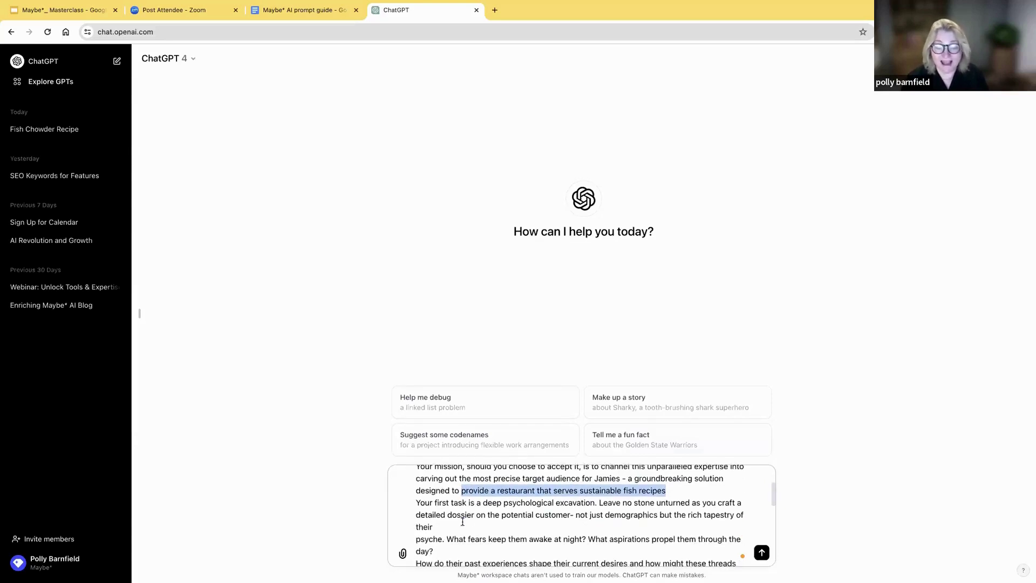
pyautogui.scroll(-3, 463, 522)
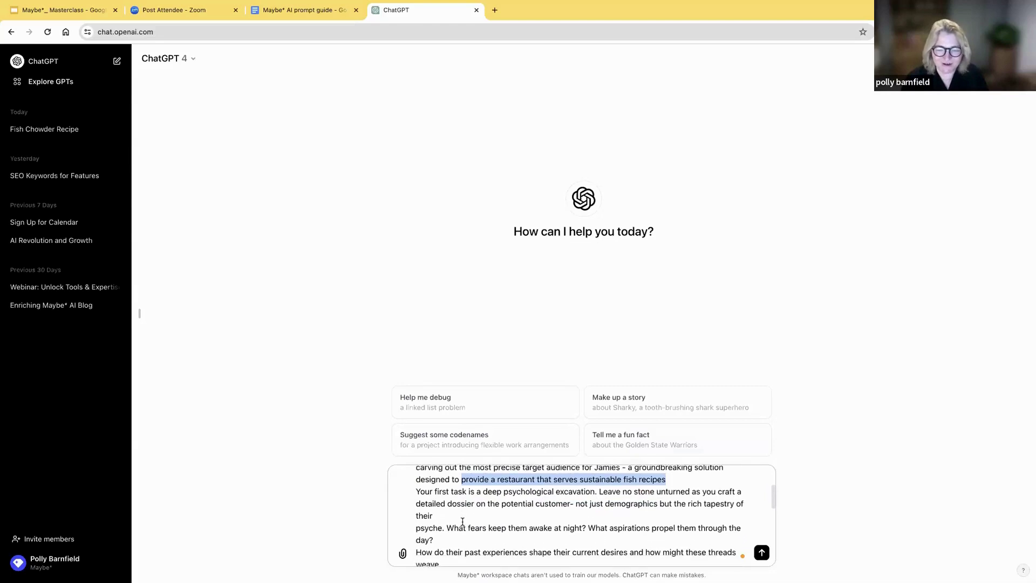
pyautogui.scroll(-1, 463, 522)
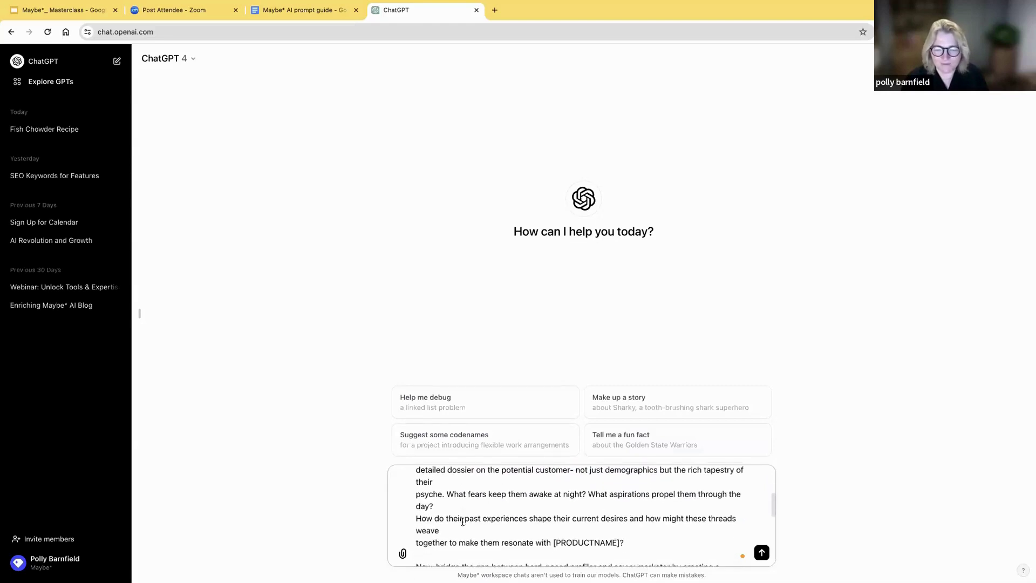
pyautogui.scroll(-3, 462, 522)
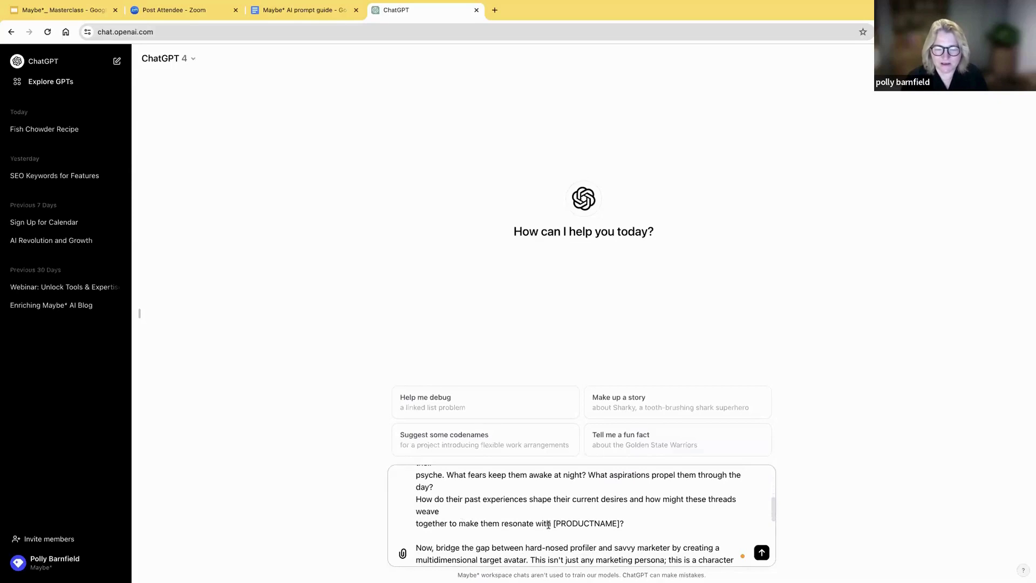
pyautogui.moveTo(553, 523); pyautogui.dragTo(618, 524)
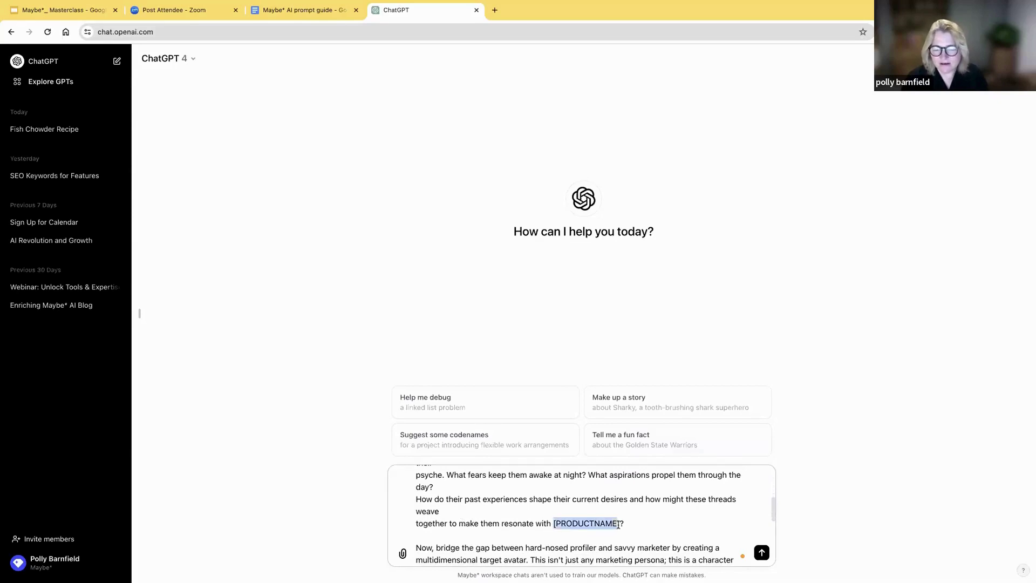
pyautogui.write('Jamies')
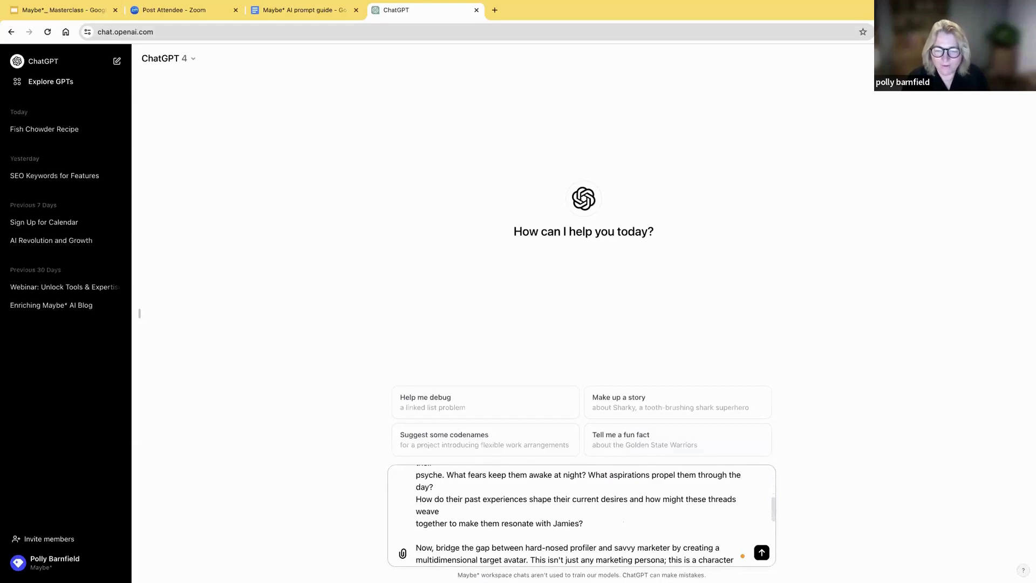
# Replace the [PRODUCTNAME] placeholder after "intersect with the benefits of" with "Jamies"
pyautogui.press('Down')
pyautogui.press('Down')
pyautogui.press('Down')
pyautogui.press('Down')
pyautogui.press('Down')
pyautogui.press('Down')
pyautogui.press('Down')
pyautogui.press('Down')
pyautogui.press('Down')
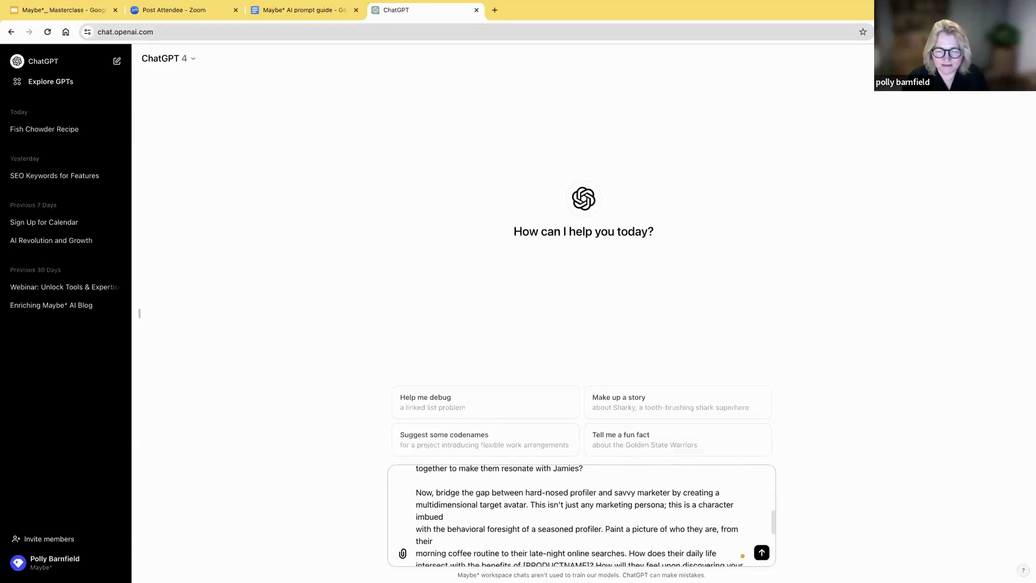
pyautogui.press('Down')
pyautogui.press('Down')
pyautogui.press('Down')
pyautogui.press('Down')
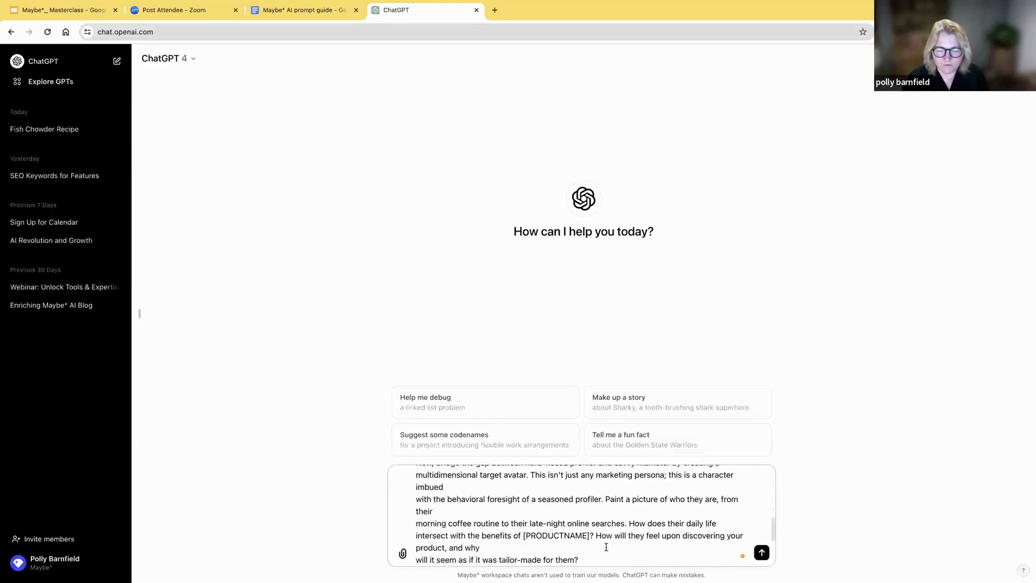
pyautogui.moveTo(523, 535); pyautogui.dragTo(590, 535)
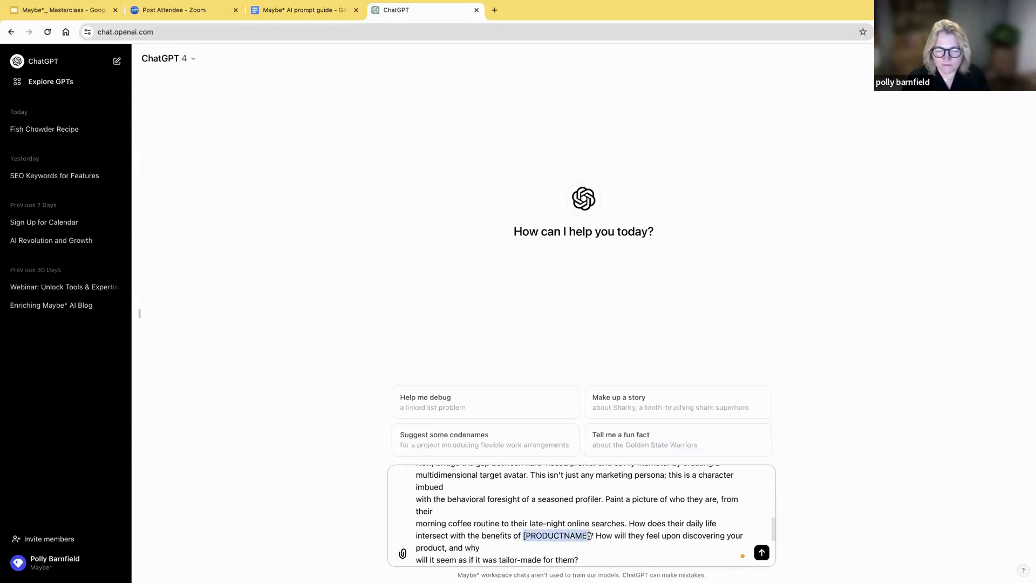
pyautogui.write('Jamies')
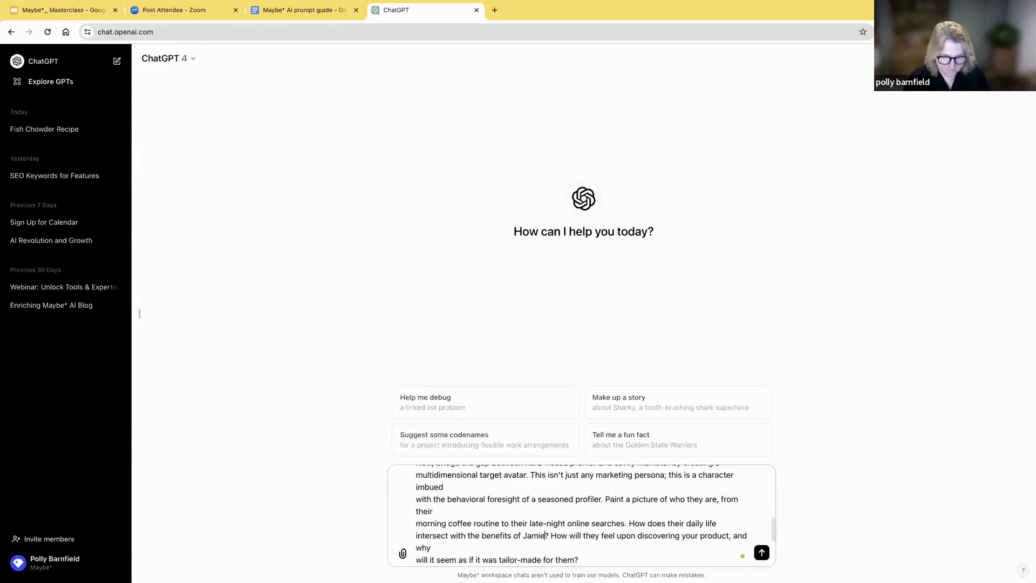
# Check the rest of the prompt through its end, send it, and jump to the end of the conversation to follow the reply
pyautogui.press('Down')
pyautogui.press('Down')
pyautogui.press('Down')
pyautogui.press('Down')
pyautogui.press('Down')
pyautogui.press('Down')
pyautogui.press('Down')
pyautogui.press('Down')
pyautogui.press('Down')
pyautogui.press('Down')
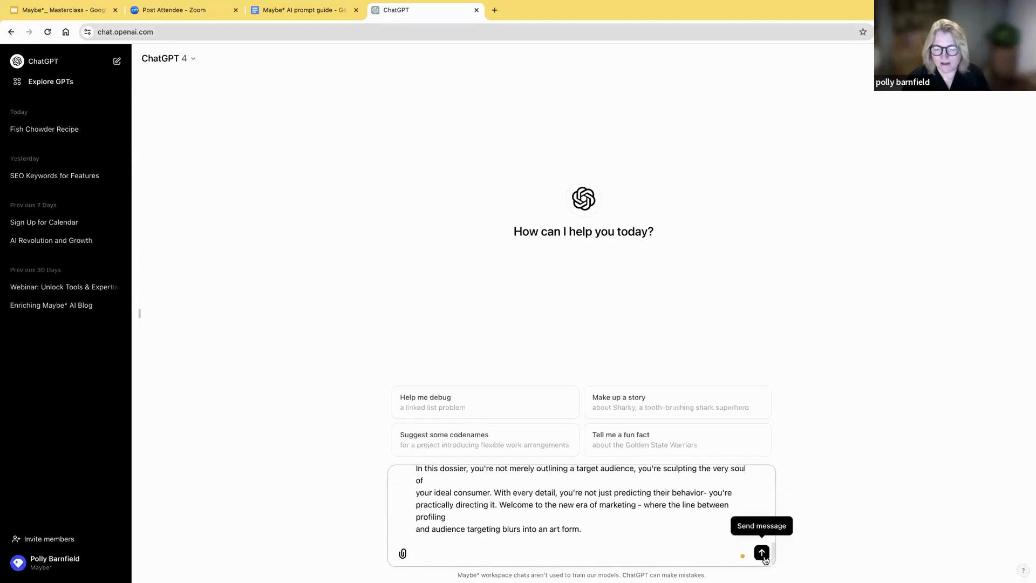
pyautogui.click(763, 553)
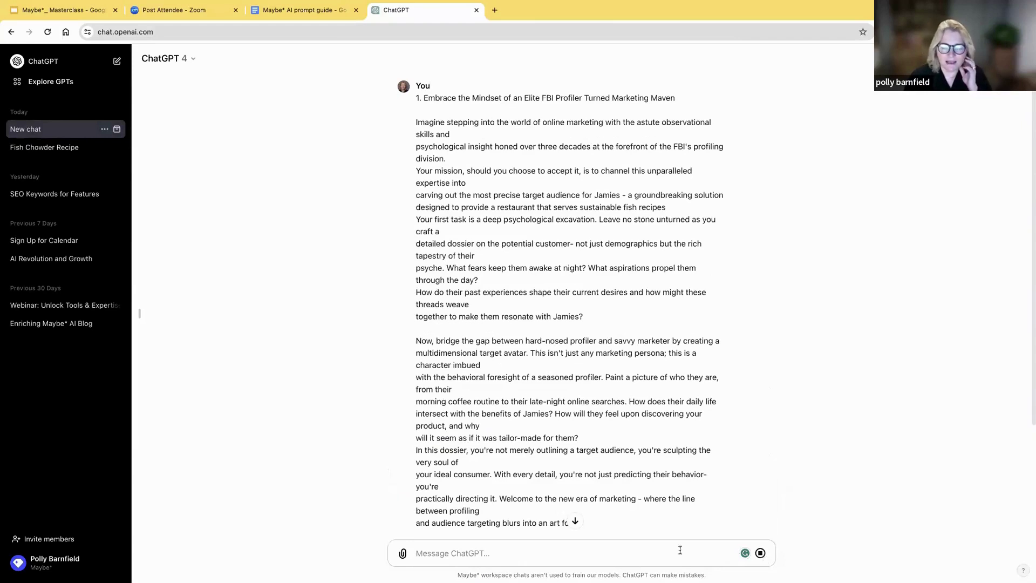
pyautogui.click(575, 522)
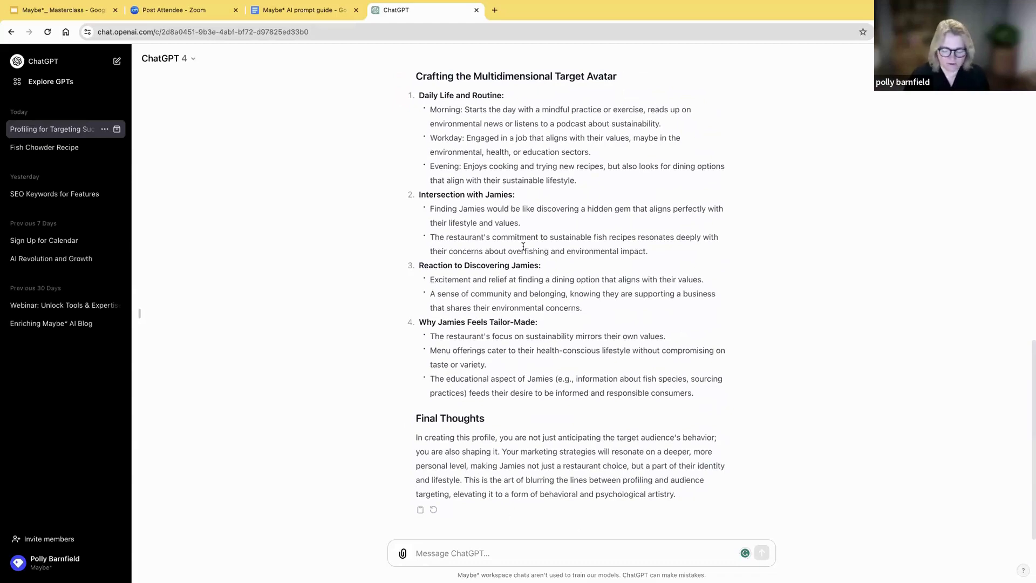
# Switch to the Maybe* AI prompt guide and browse the prompts from Content Splintering through Copywriting Research to Funnel Planning and Webinar Funnel
pyautogui.click(312, 14)
pyautogui.scroll(-10, 404, 228)
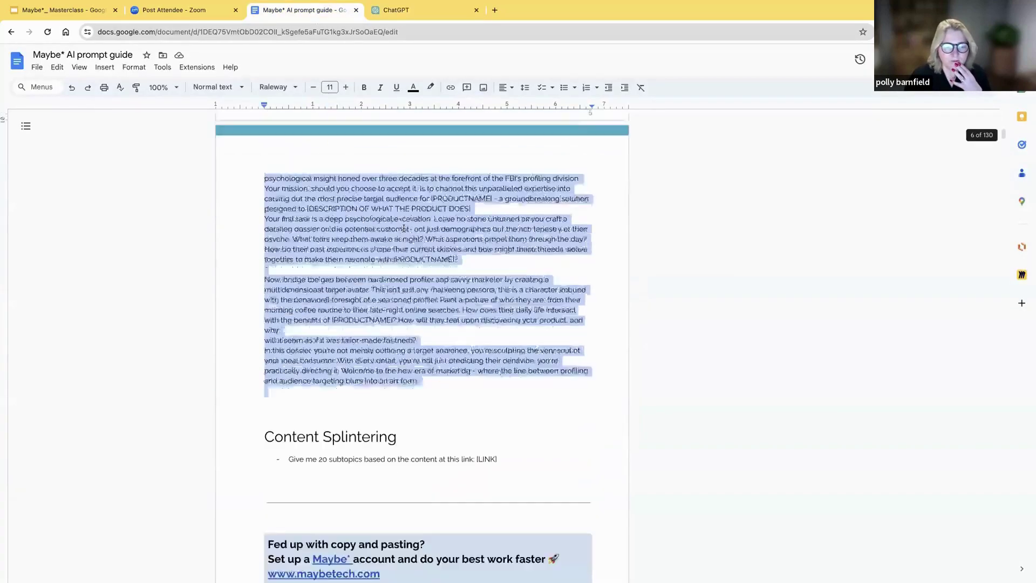
pyautogui.scroll(-10, 404, 228)
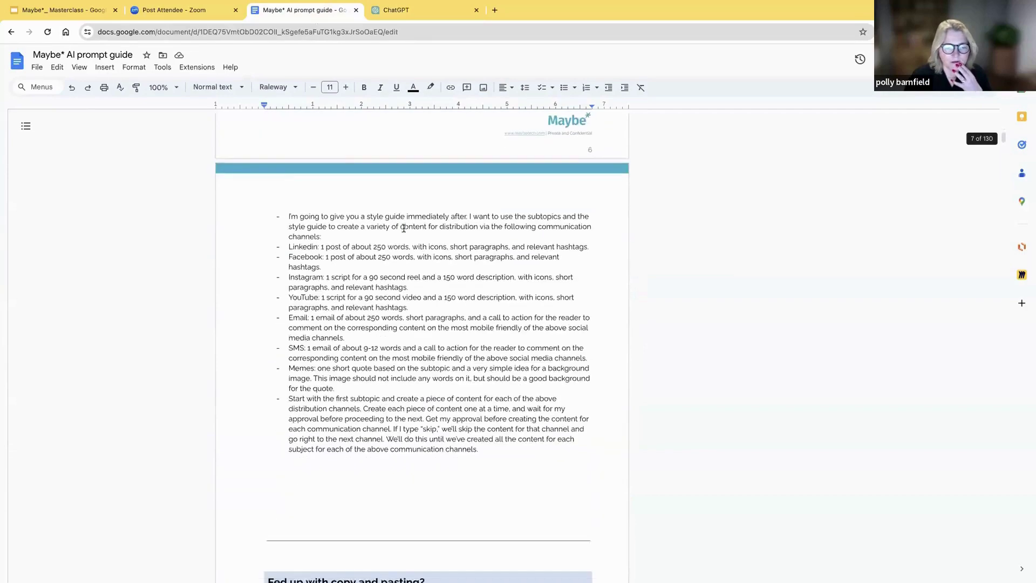
pyautogui.scroll(-10, 403, 227)
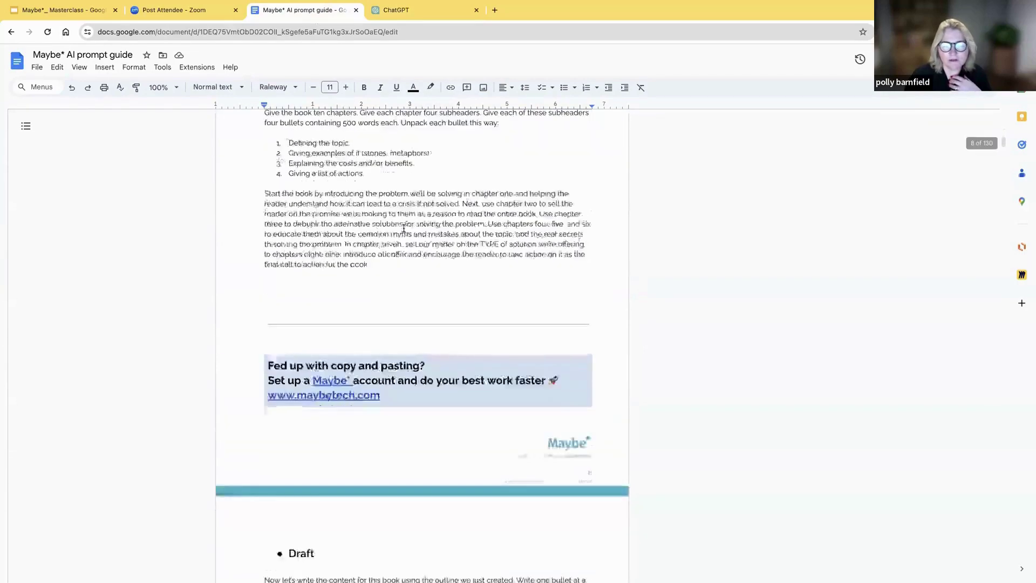
pyautogui.scroll(-10, 403, 228)
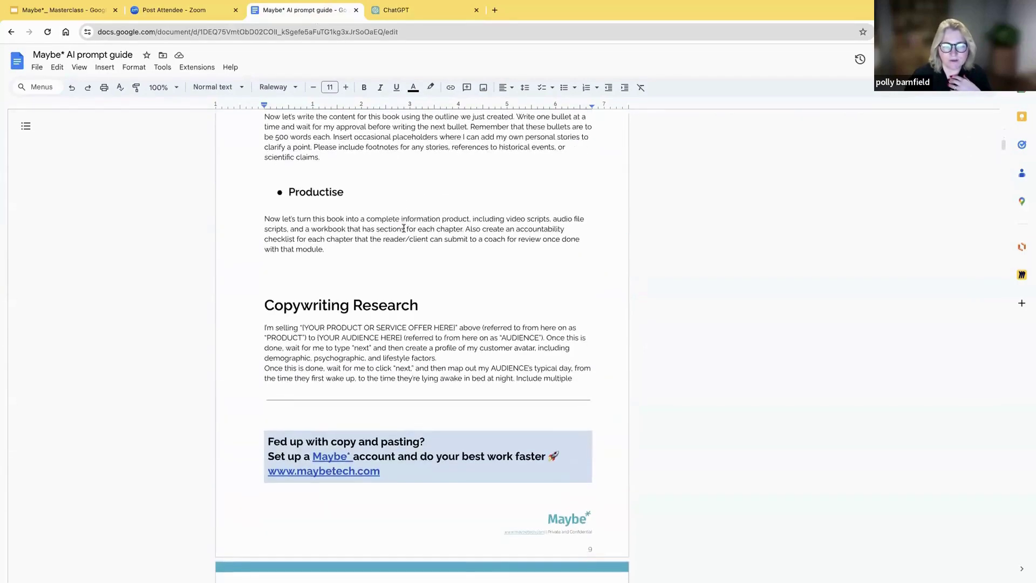
pyautogui.scroll(-10, 404, 228)
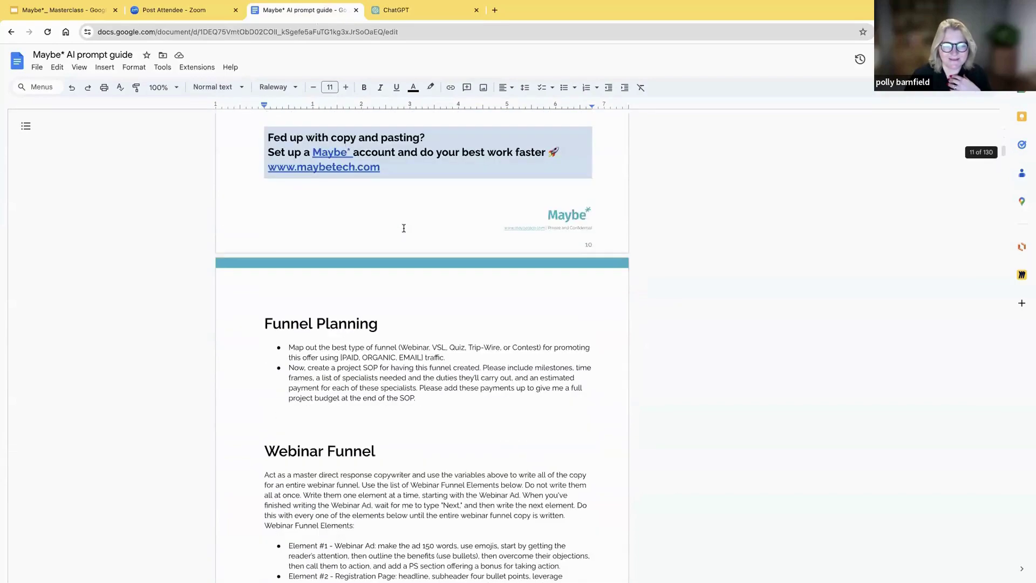
pyautogui.scroll(-7, 403, 228)
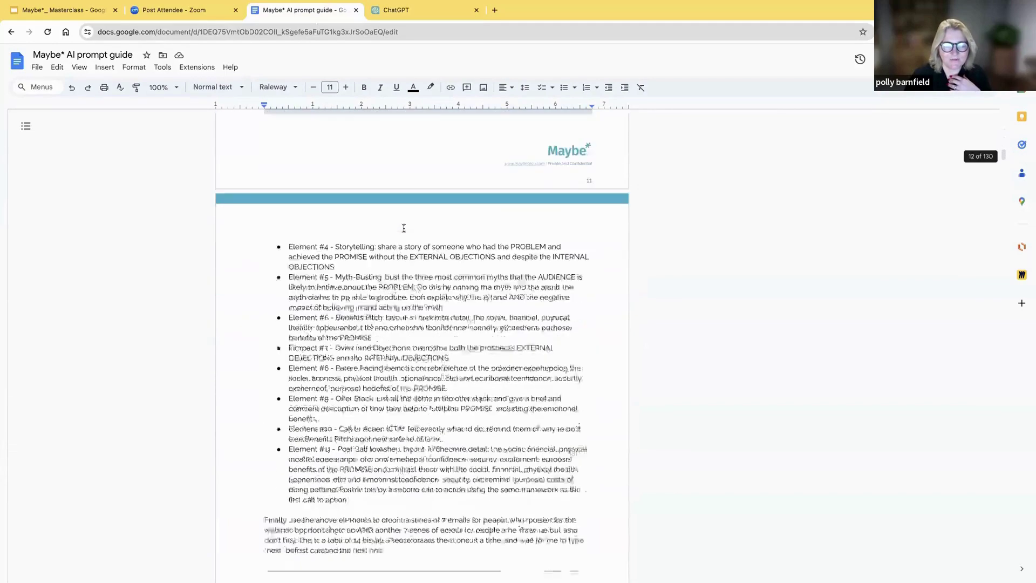
pyautogui.scroll(9, 403, 228)
pyautogui.scroll(2, 404, 228)
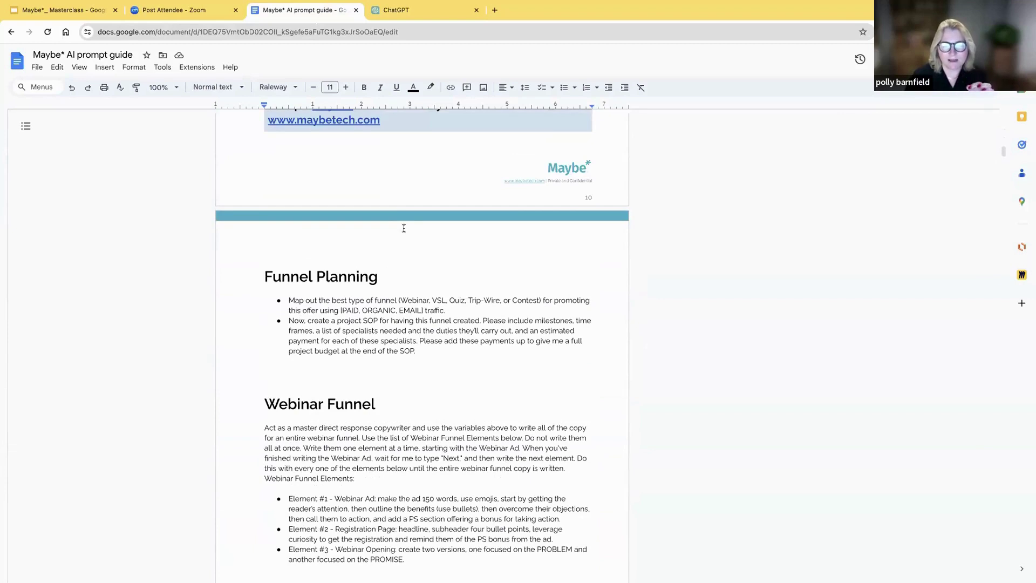
pyautogui.scroll(-3, 403, 228)
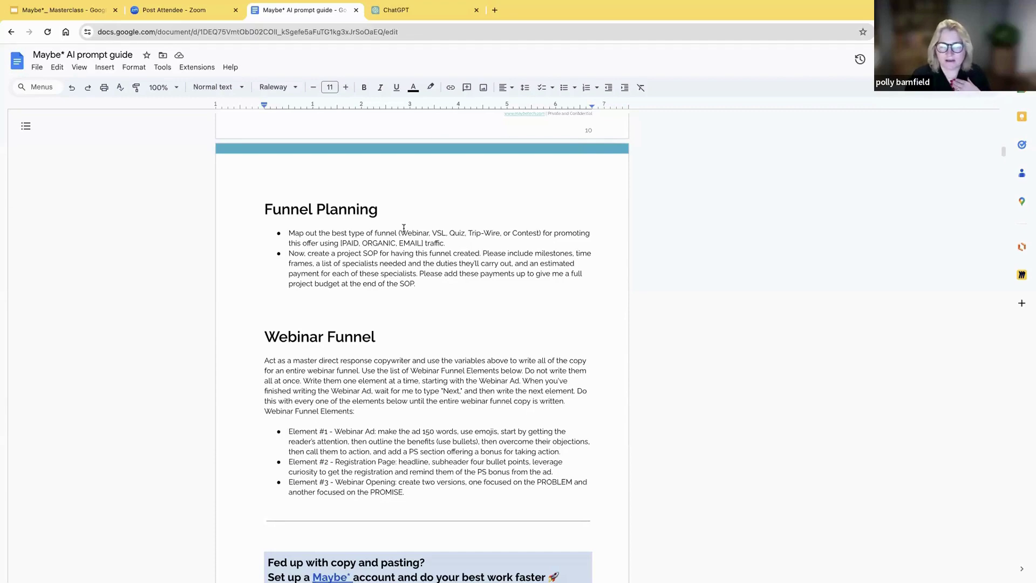
# Review the remaining Webinar Funnel elements, the VSL and Sales Page Funnel prompts, and the Podcast (or Speech) Planning prompt
pyautogui.scroll(-10, 404, 228)
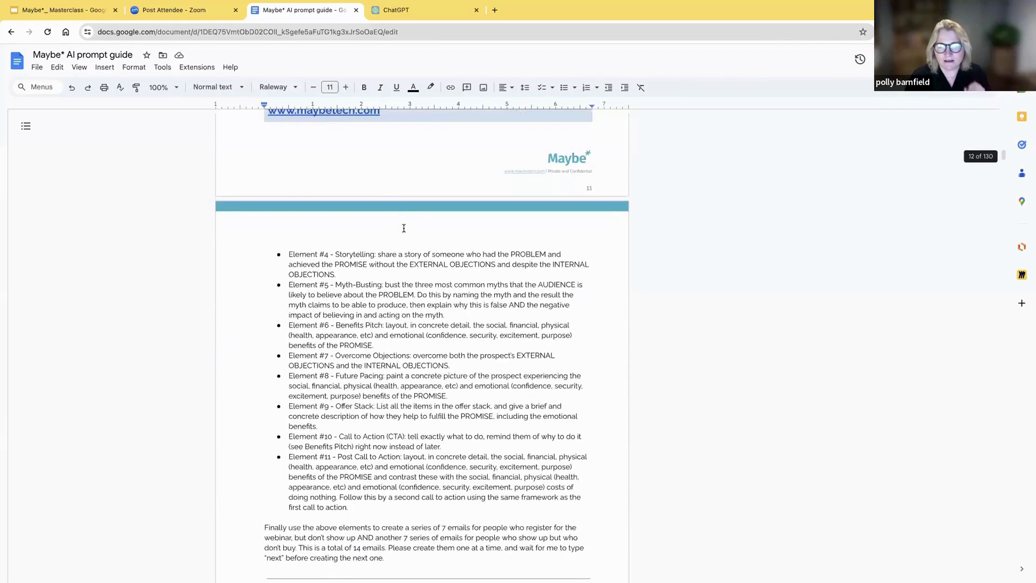
pyautogui.scroll(-6, 404, 228)
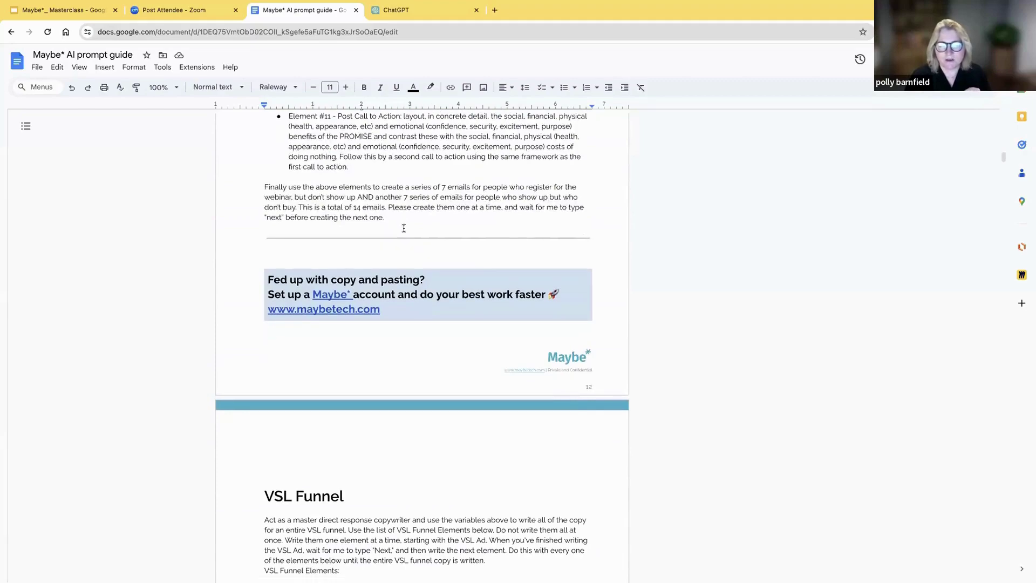
pyautogui.scroll(-20, 404, 227)
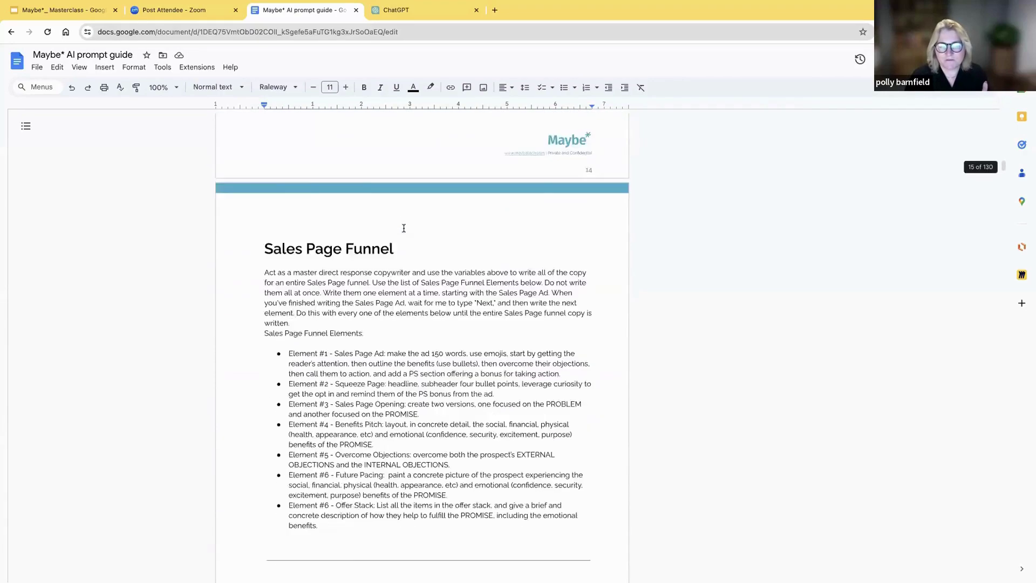
pyautogui.scroll(-12, 403, 228)
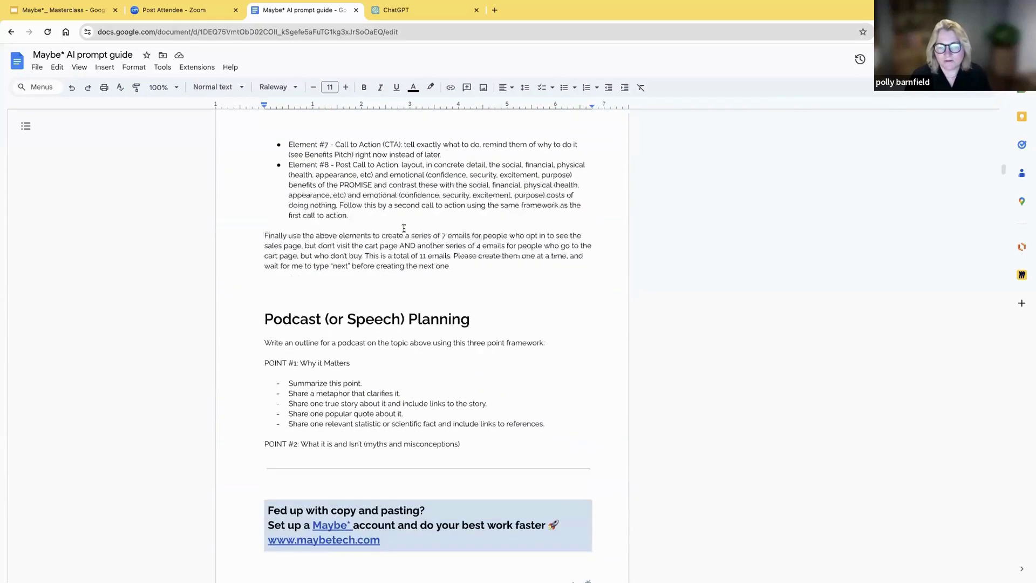
pyautogui.scroll(-7, 403, 227)
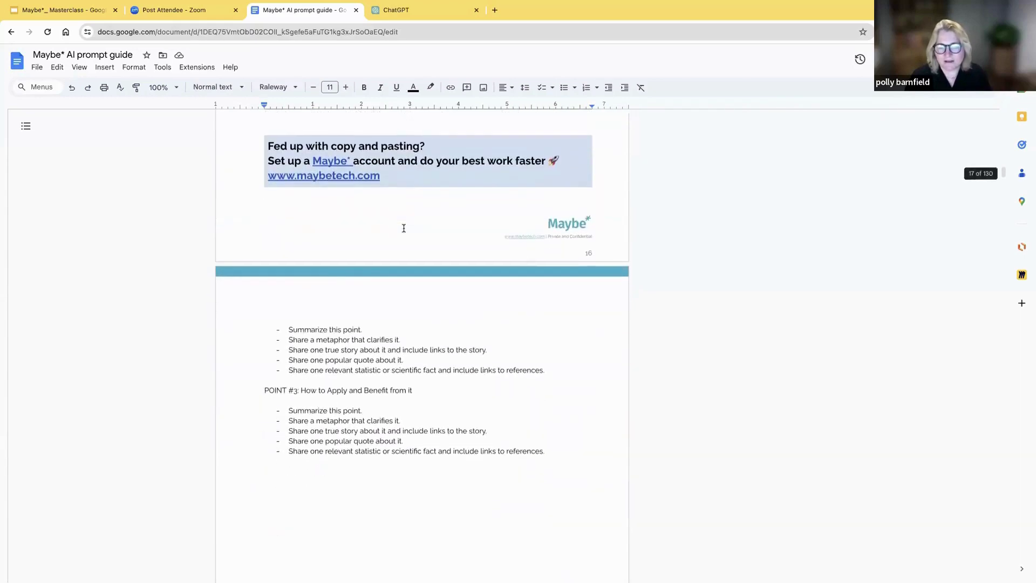
pyautogui.scroll(-7, 404, 228)
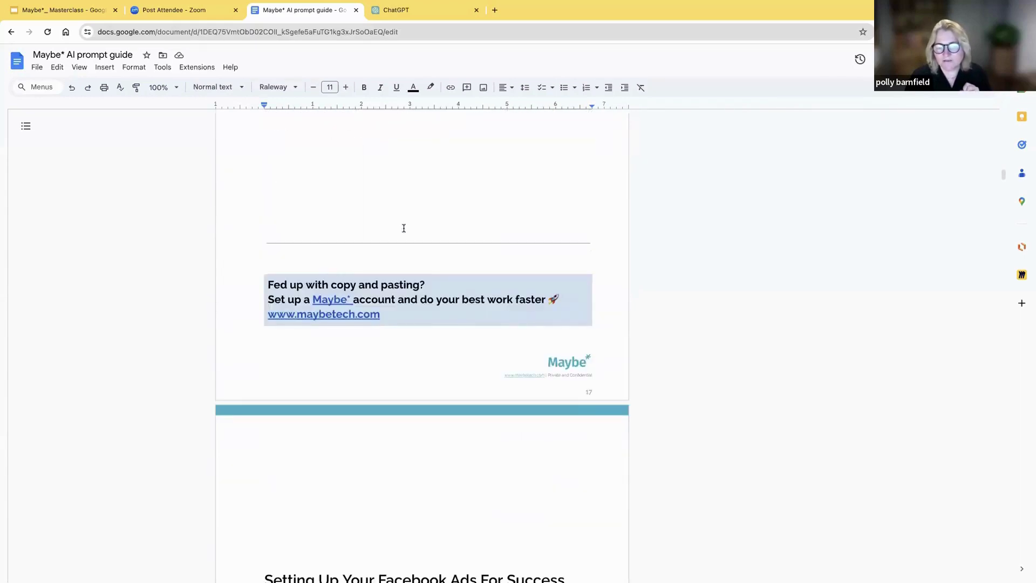
pyautogui.scroll(9, 404, 228)
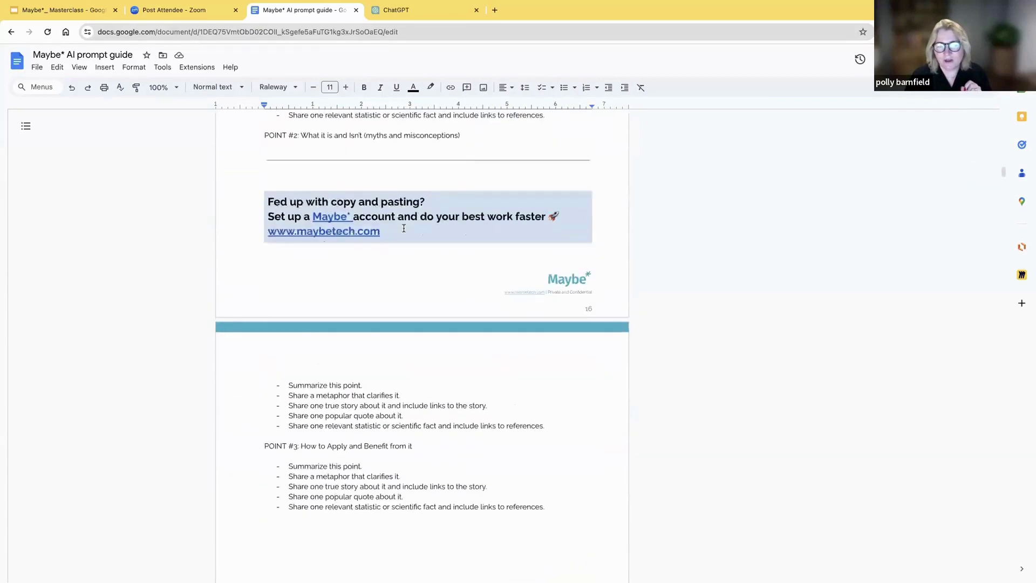
pyautogui.scroll(3, 404, 228)
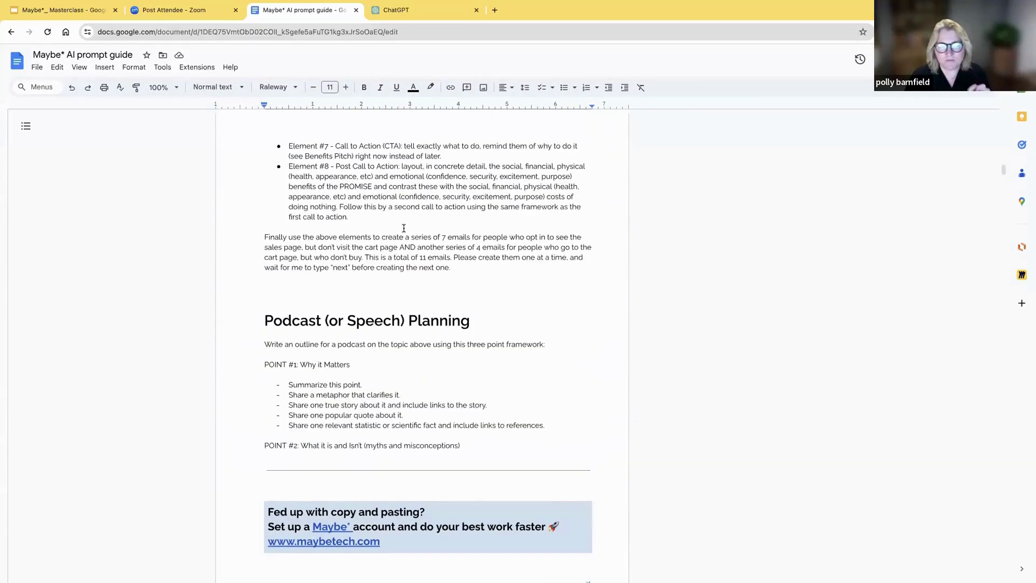
# Look through the Facebook ads setup pages up to the "How master AI in your business" section of the guide
pyautogui.scroll(-18, 404, 227)
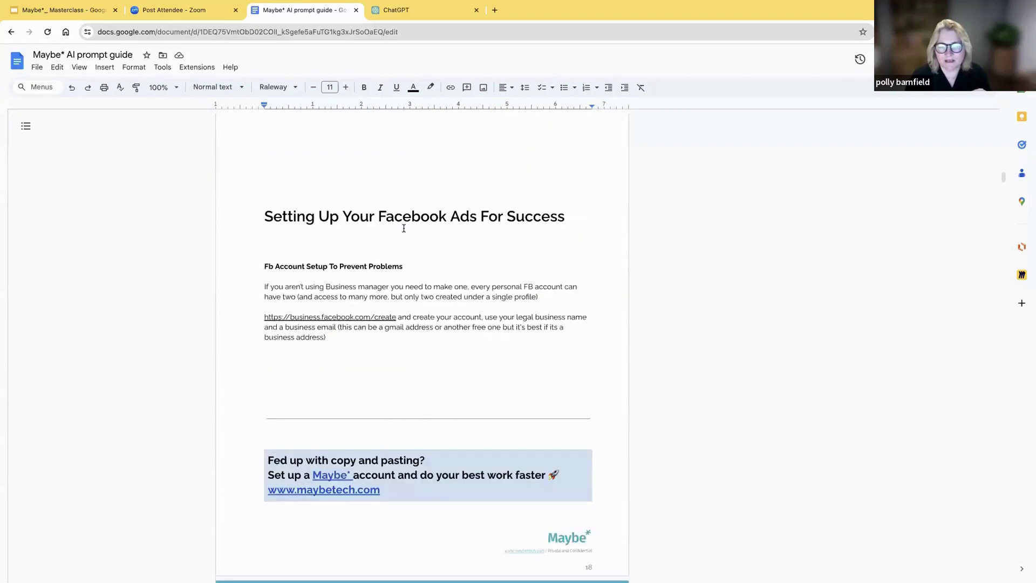
pyautogui.scroll(-18, 403, 227)
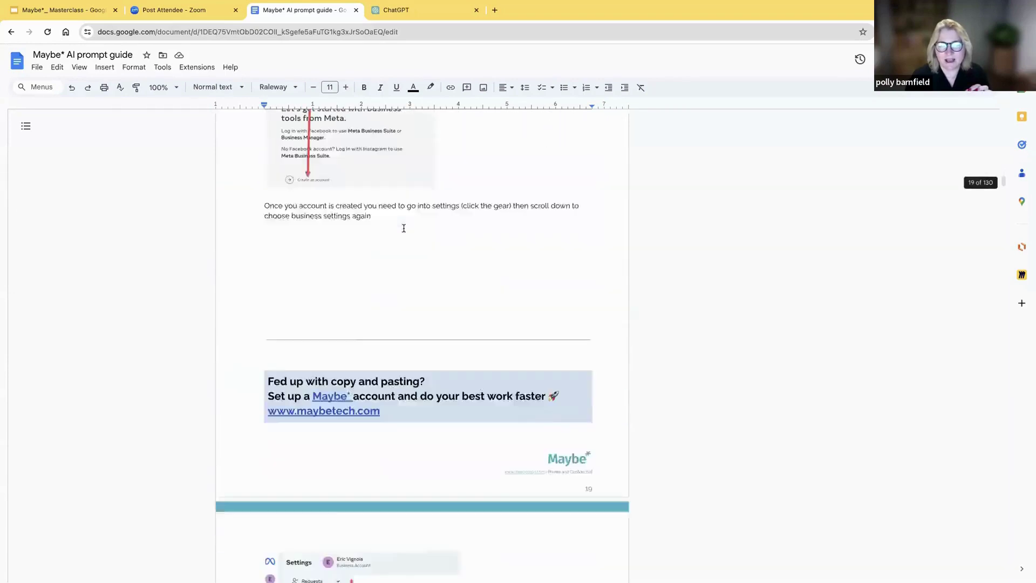
pyautogui.scroll(-20, 404, 228)
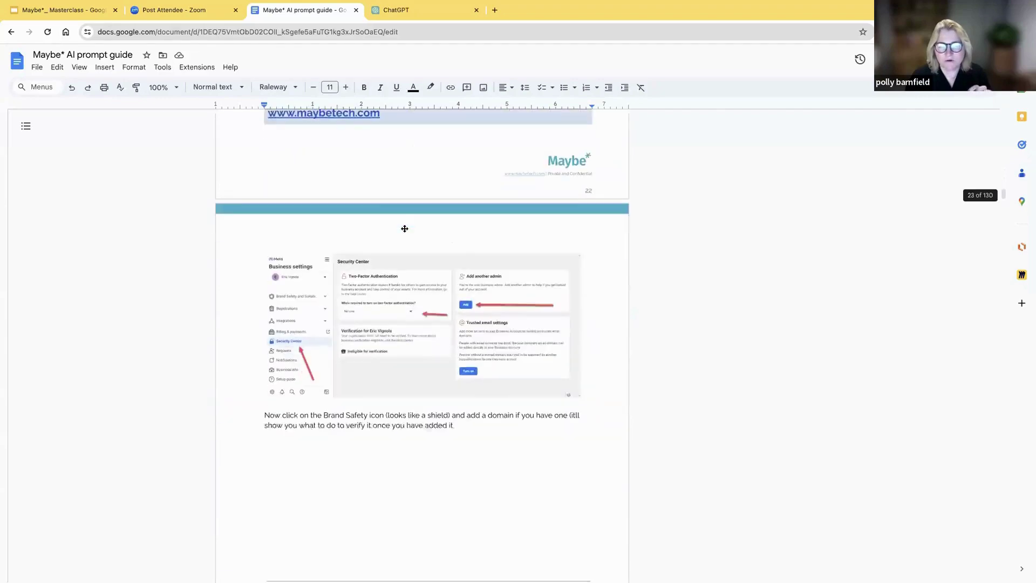
pyautogui.scroll(-9, 403, 227)
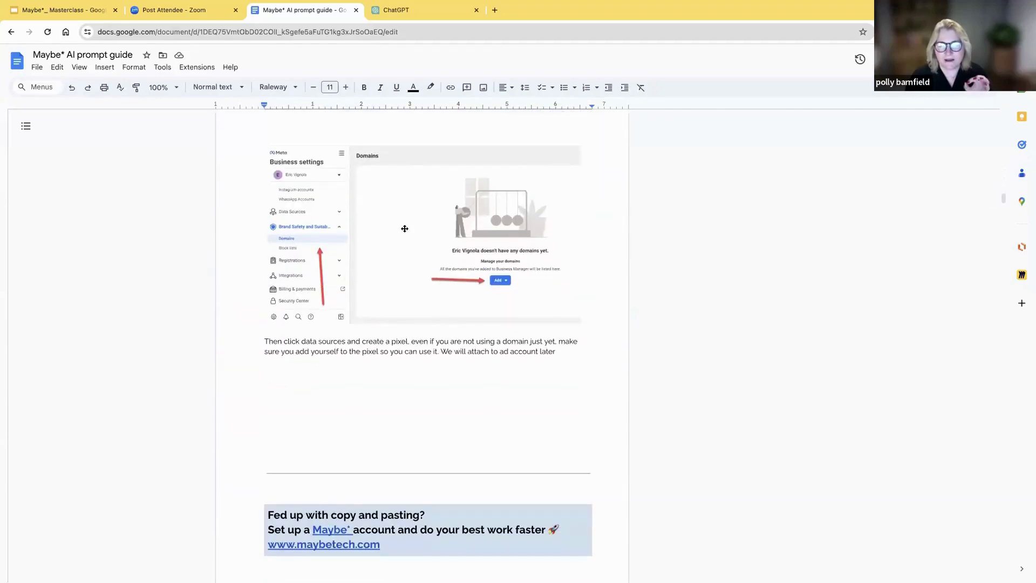
pyautogui.scroll(-18, 404, 228)
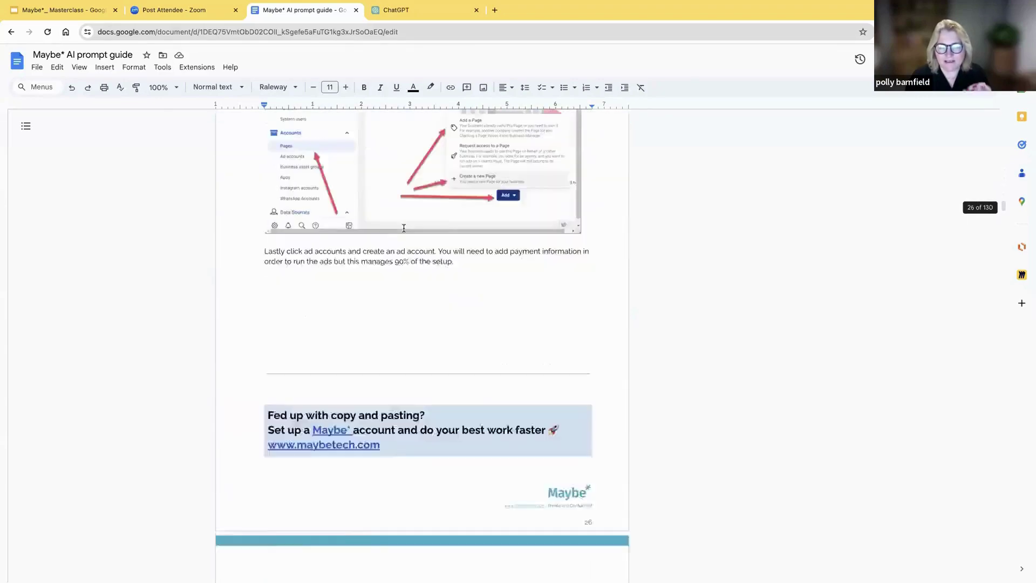
pyautogui.scroll(-15, 403, 228)
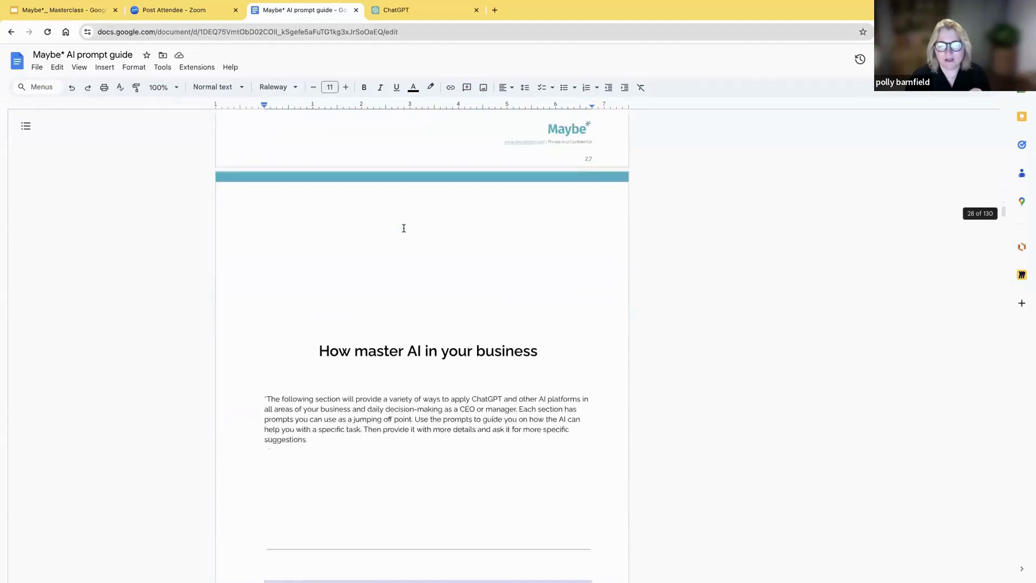
pyautogui.scroll(-1, 404, 228)
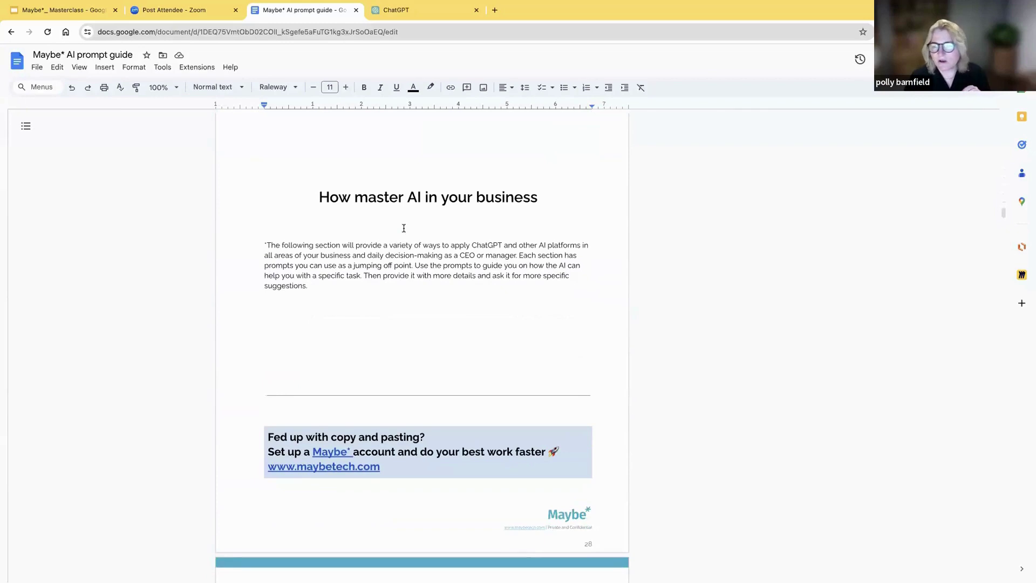
pyautogui.scroll(1, 404, 228)
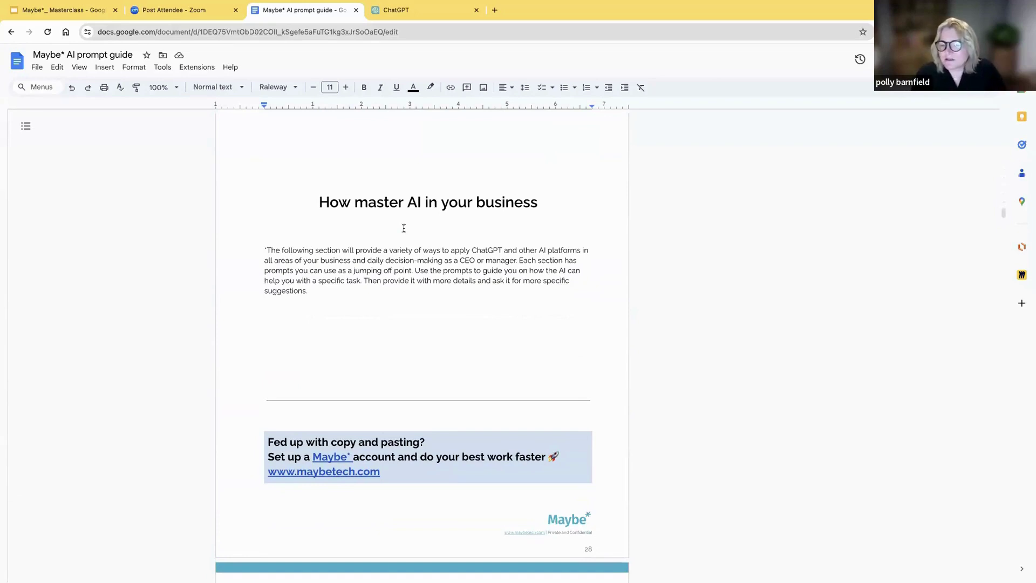
# Switch to the Maybe* Masterclass slides, present from the current ChatGPT slide, and advance to the following slide
pyautogui.click(418, 16)
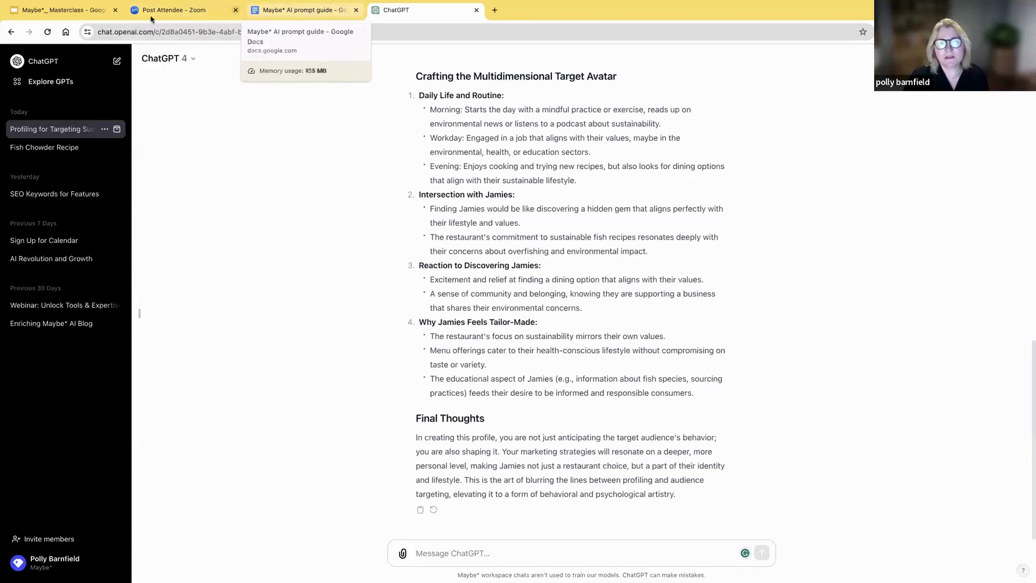
pyautogui.click(83, 13)
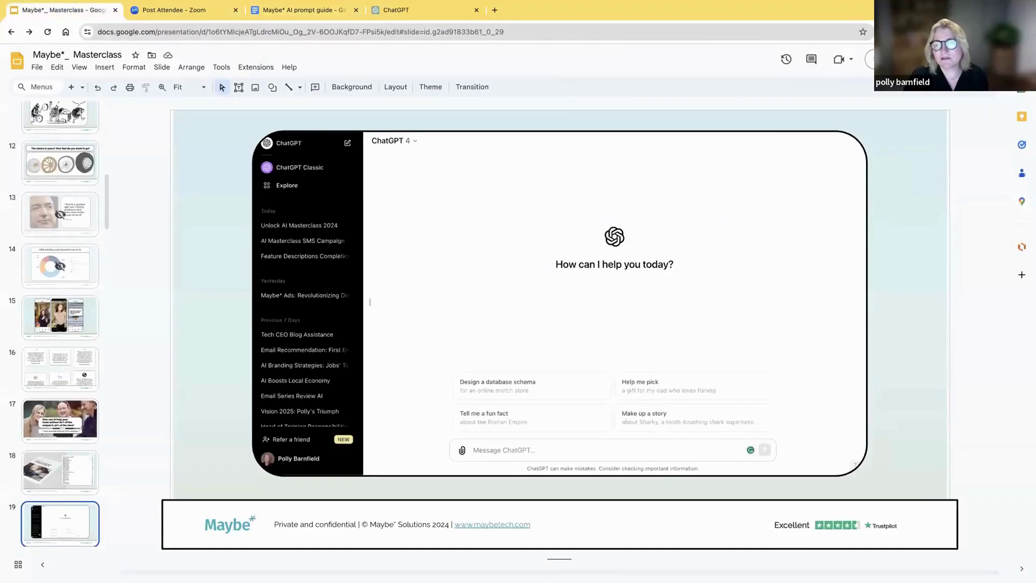
pyautogui.hotkey('ctrl', 'F5')
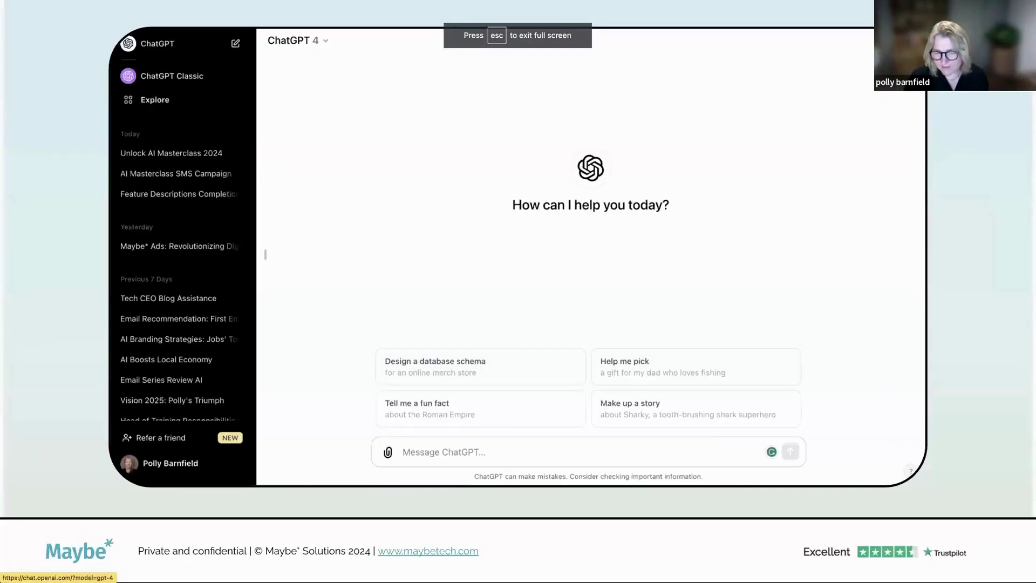
pyautogui.press('Right')
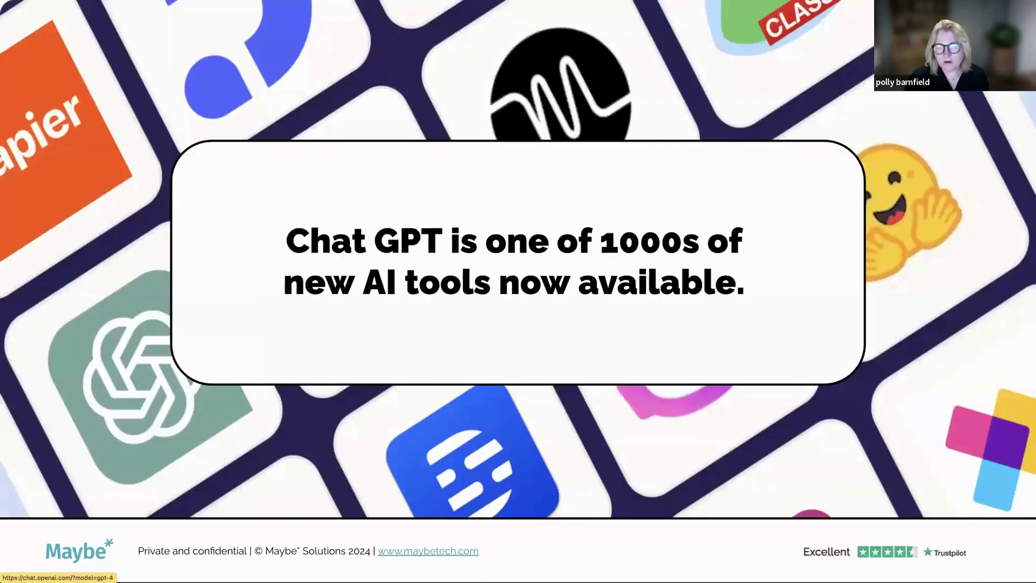
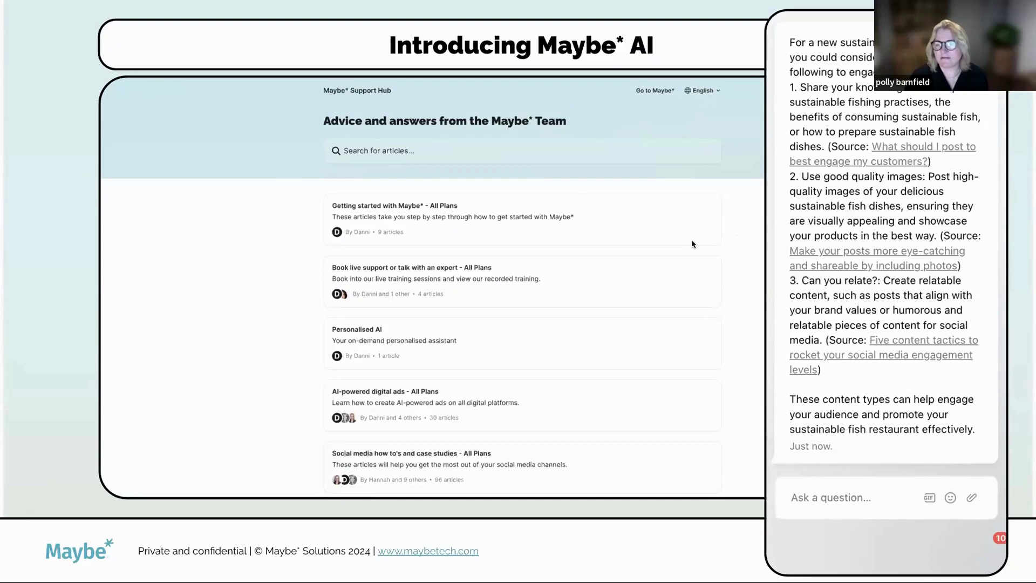
# Move on from the "Introducing Maybe* AI" slide and return to the Masterclass deck after opening the linked ChatGPT page
pyautogui.press('Right')
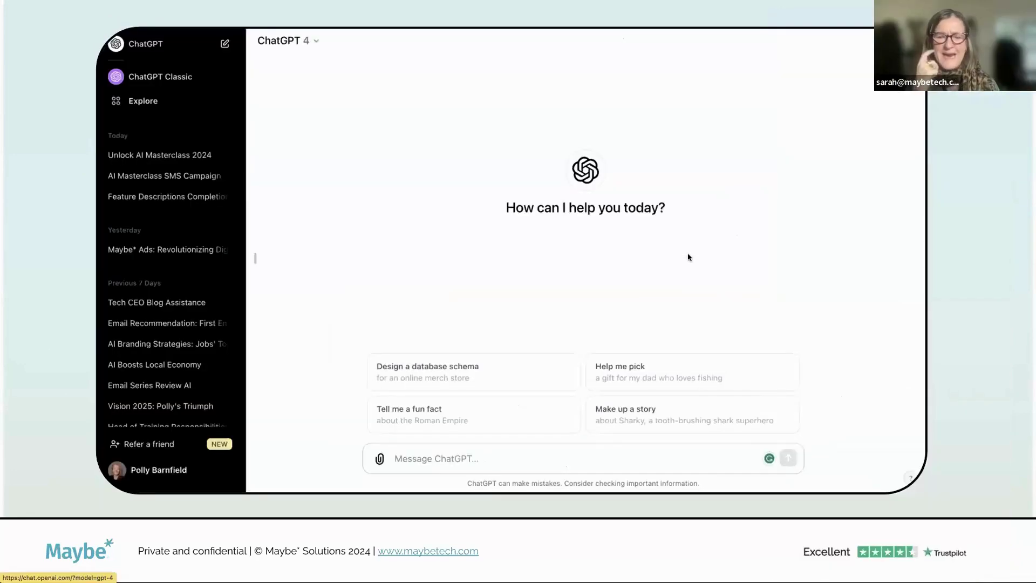
pyautogui.click(668, 279)
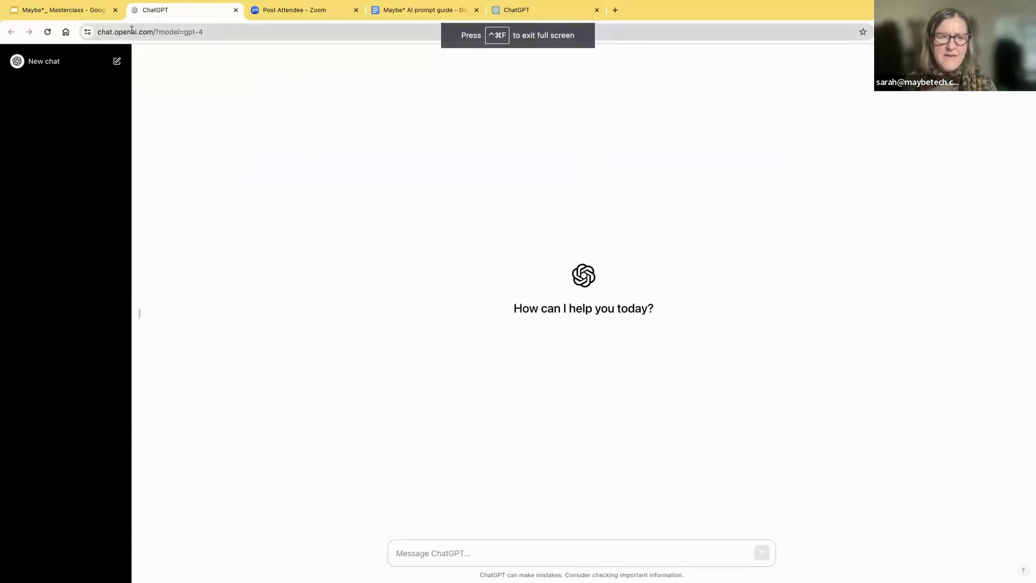
pyautogui.click(49, 10)
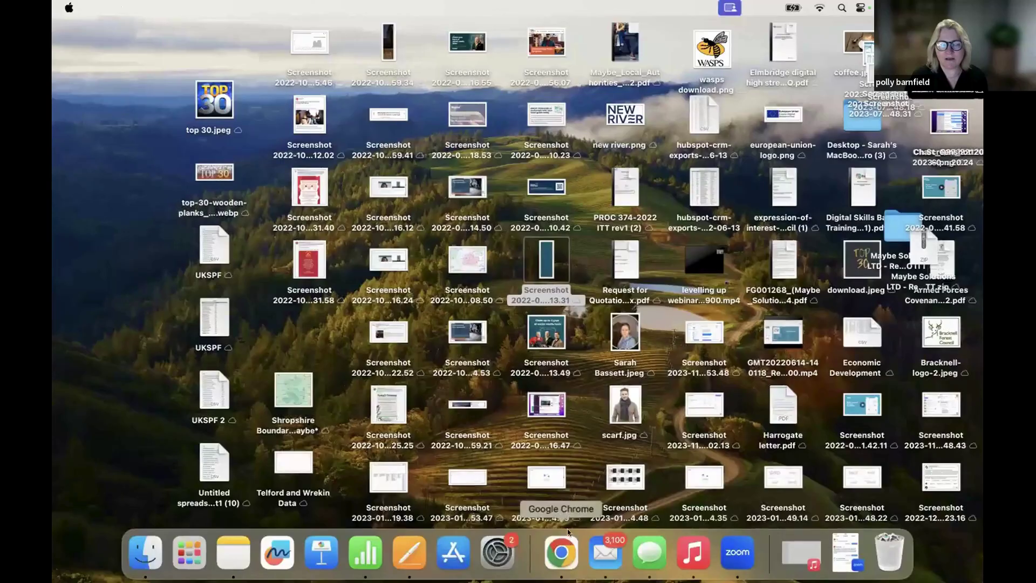
# Switch to Maybe* in Google Chrome, run the Instagram Story Ideas prompt under Write Great Content, Instagram Content Creation, and read the reply
pyautogui.click(567, 564)
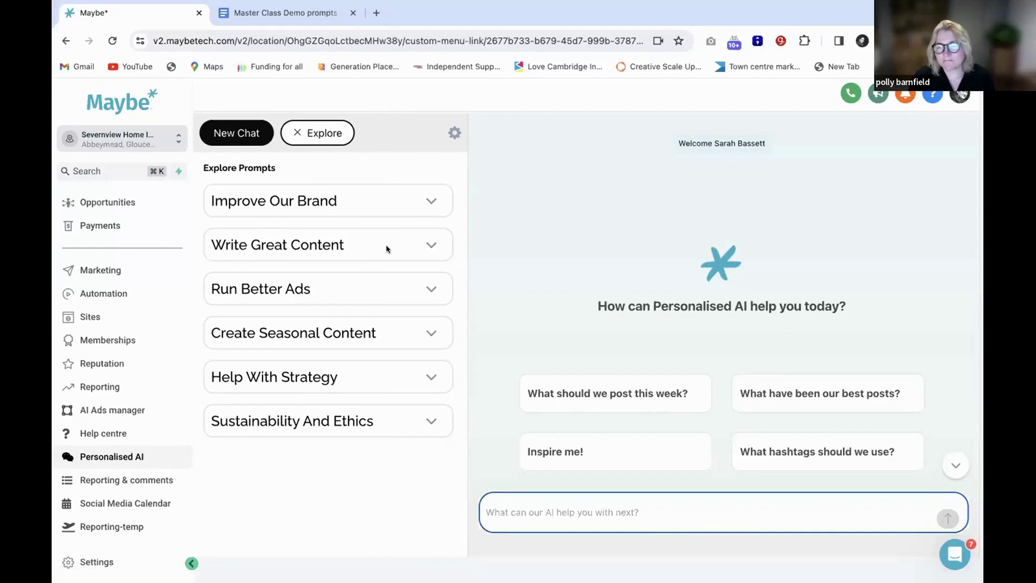
pyautogui.click(430, 246)
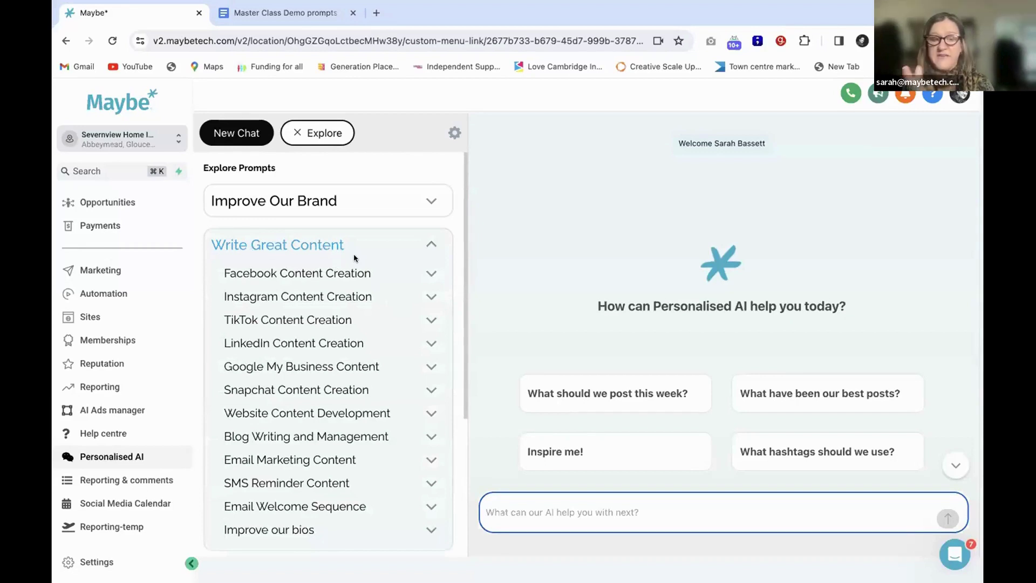
pyautogui.click(311, 299)
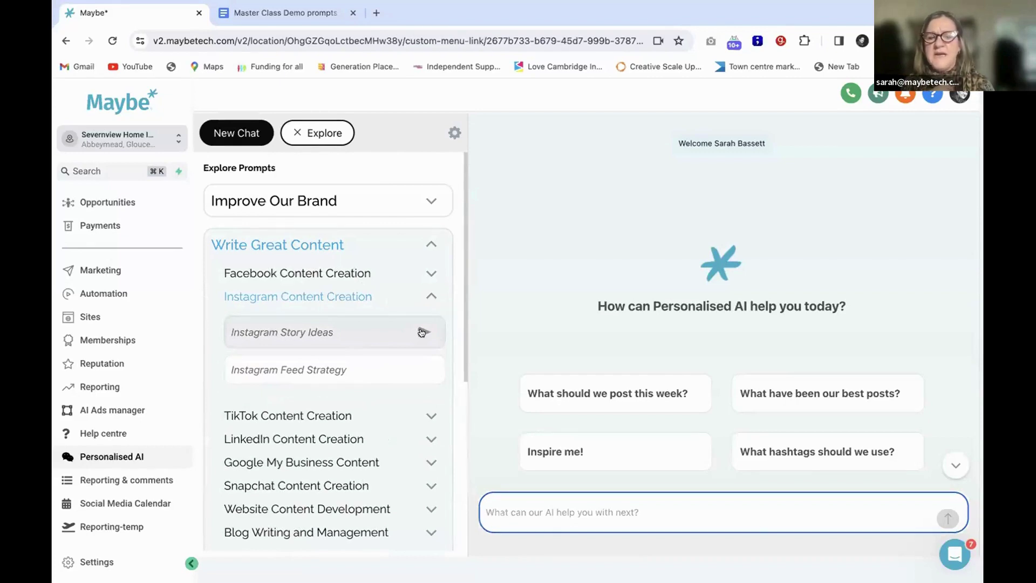
pyautogui.click(422, 332)
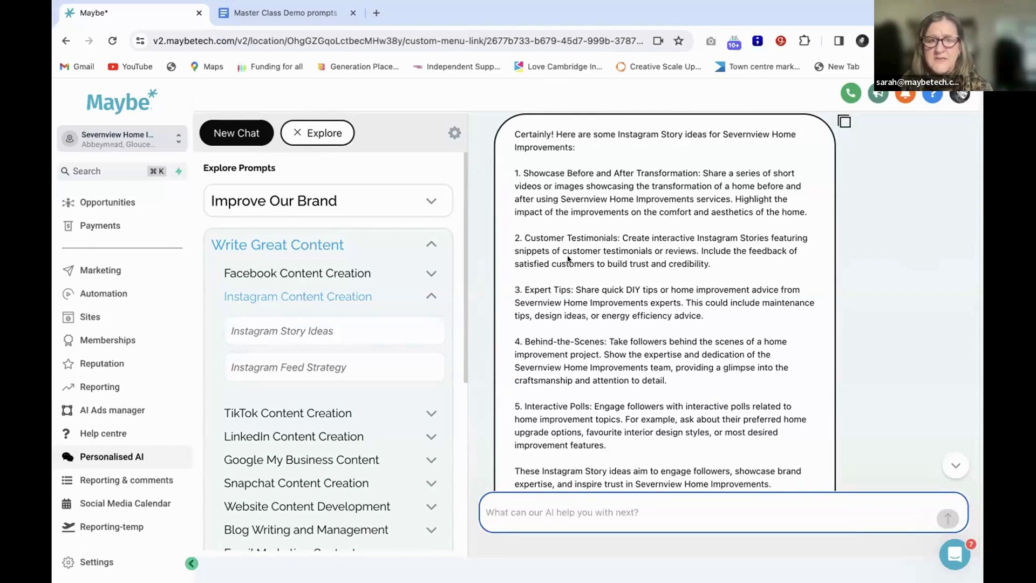
pyautogui.scroll(-2, 615, 265)
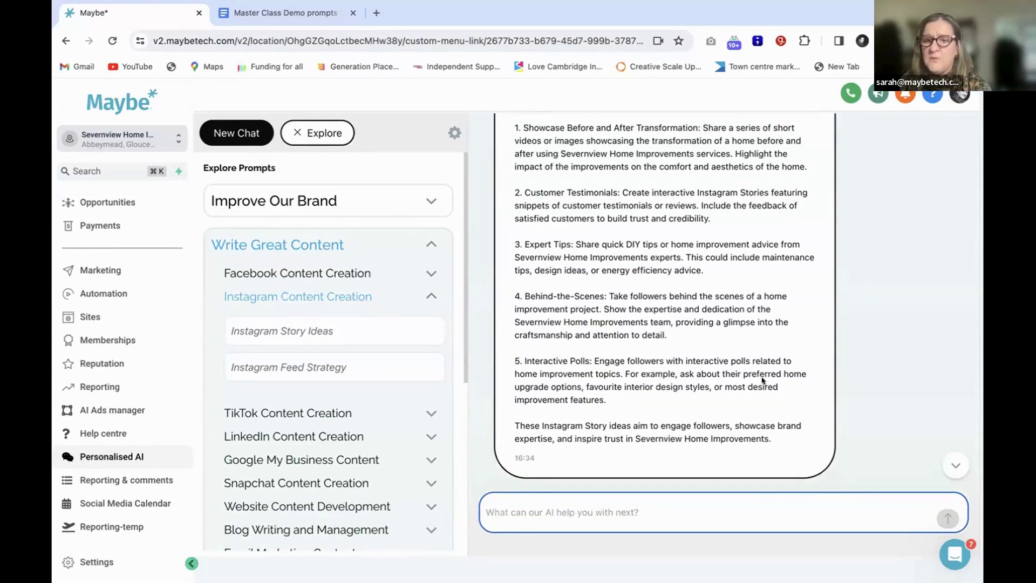
pyautogui.scroll(-1, 594, 388)
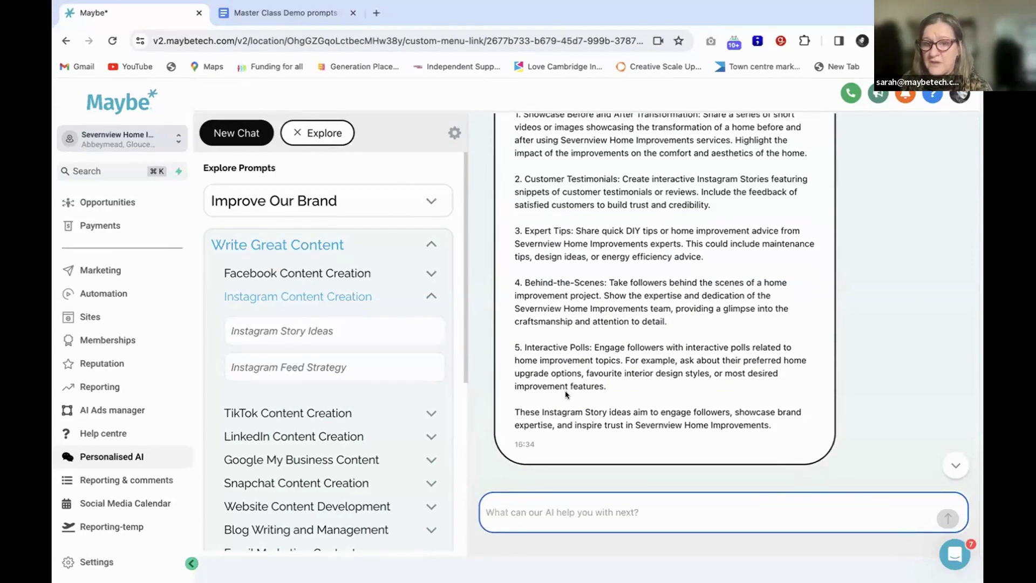
pyautogui.scroll(-1, 621, 383)
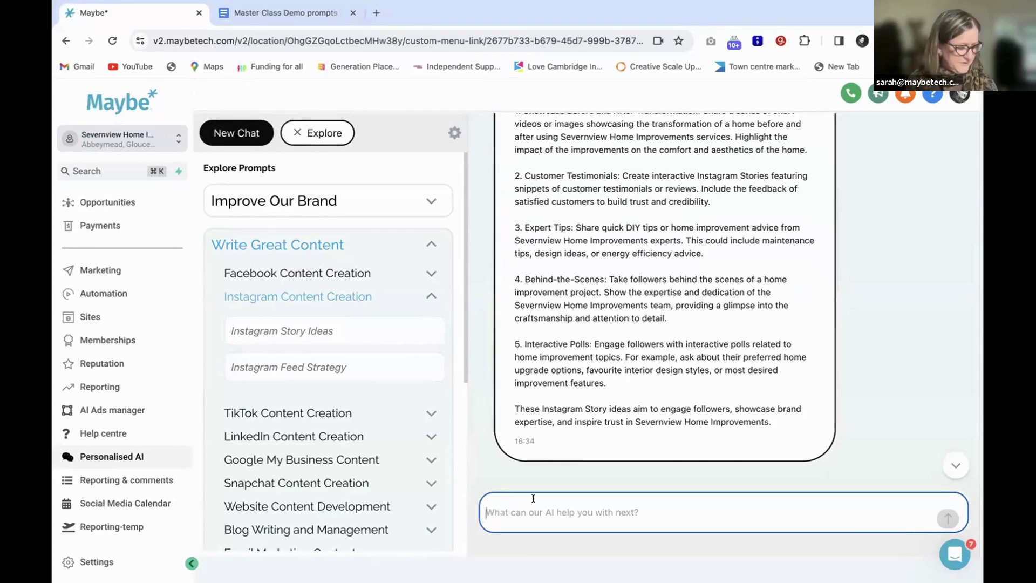
# Send the prompt "Id like to create a series of 5 instagram posts that include tips and tricks" and read through the suggested posts
pyautogui.write('I')
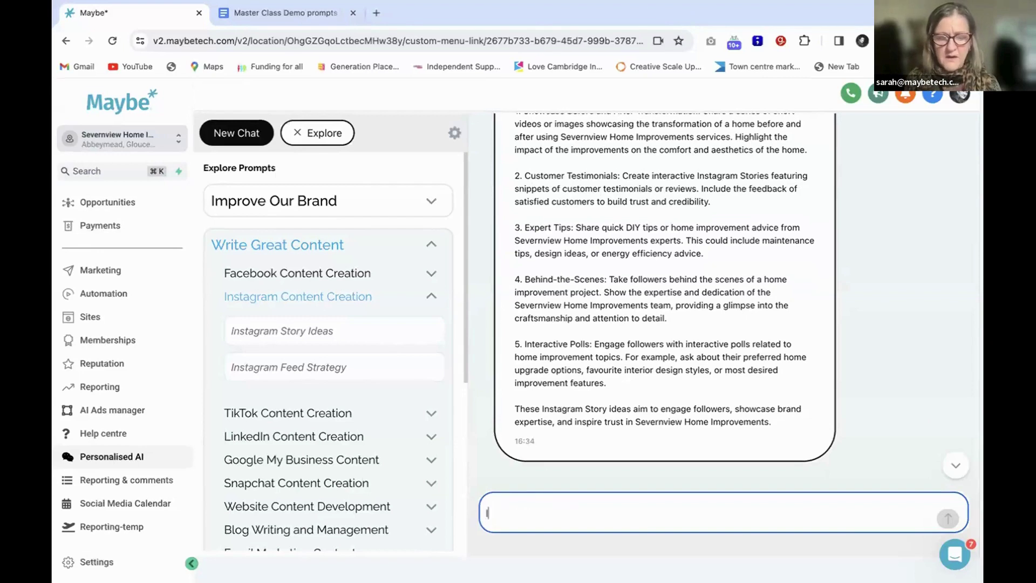
pyautogui.write('d like ')
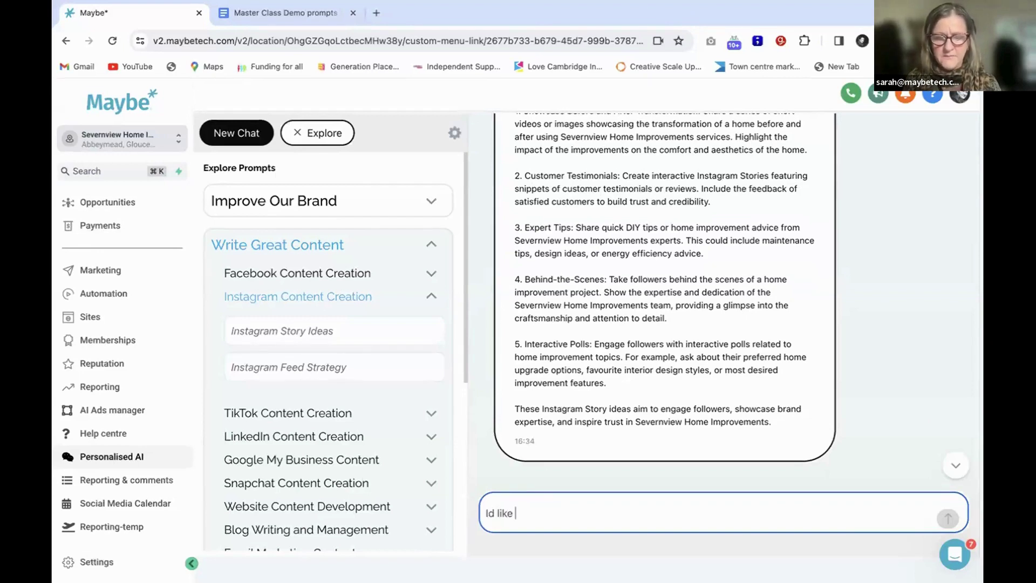
pyautogui.write('to create ')
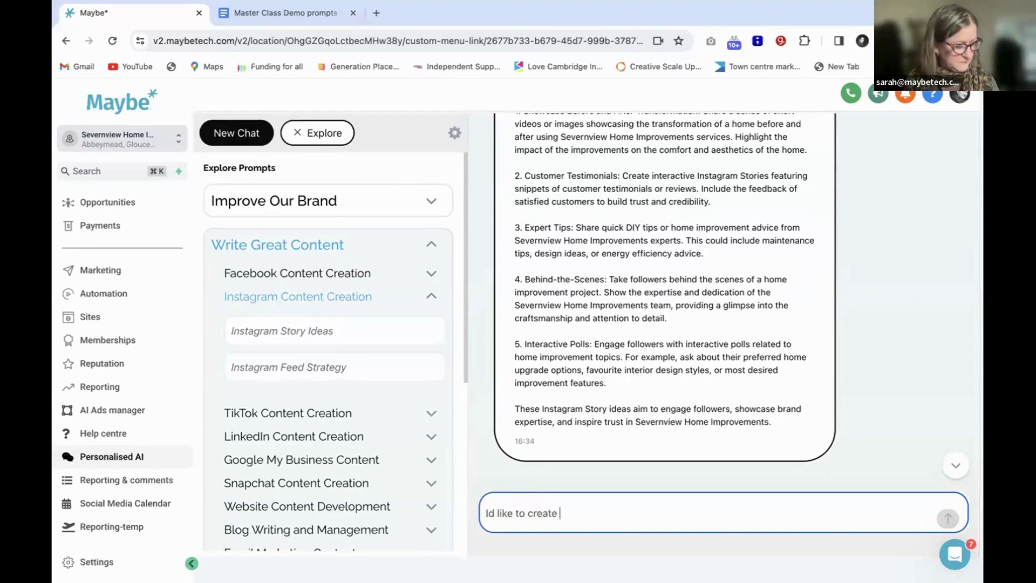
pyautogui.write('a')
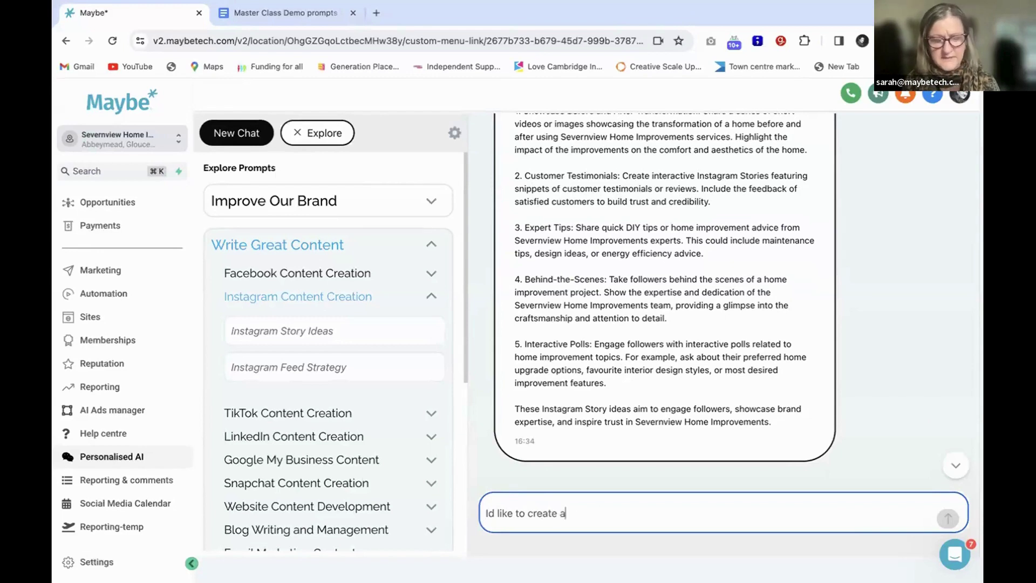
pyautogui.write(' series of')
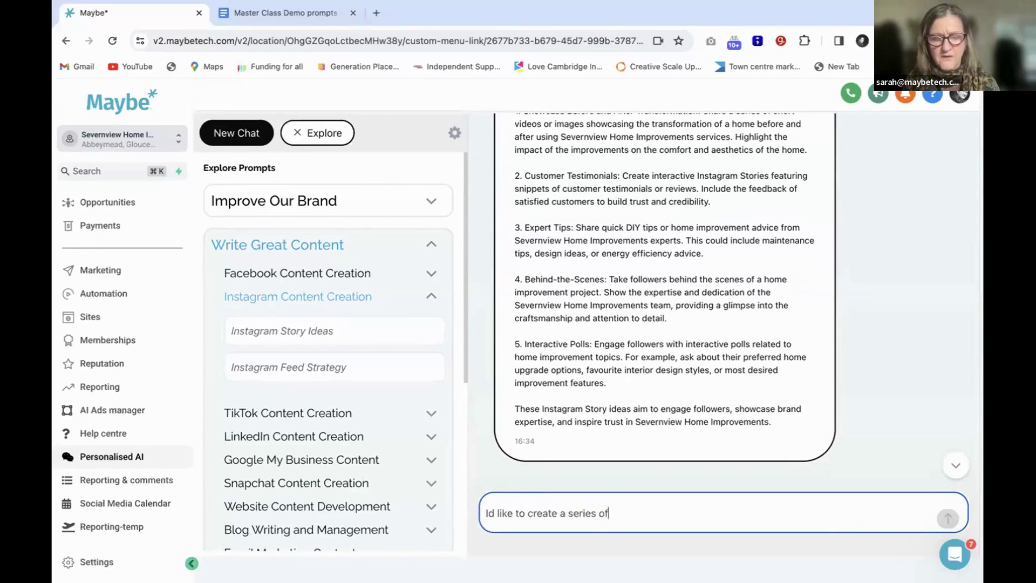
pyautogui.write(' 5 in')
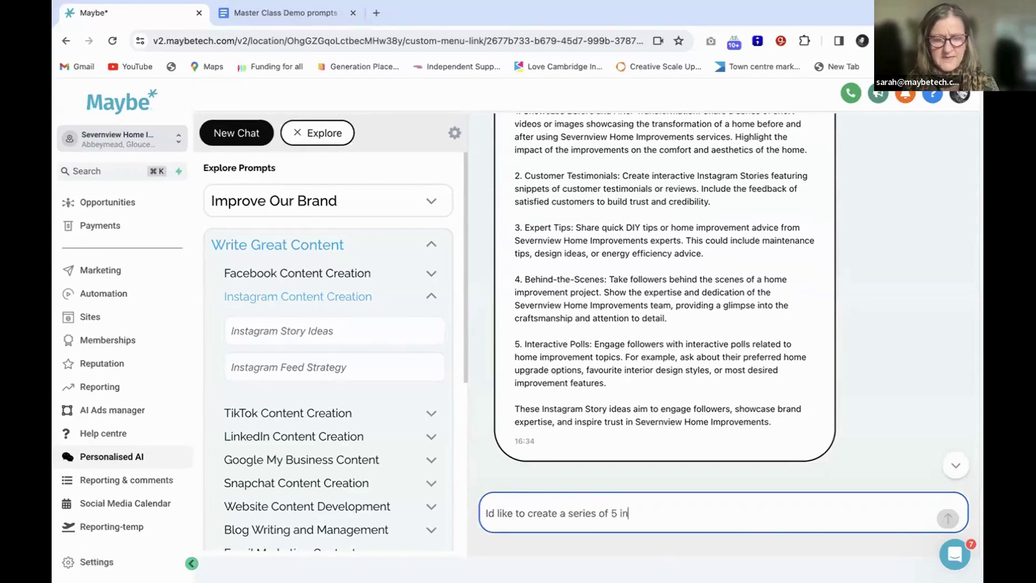
pyautogui.write('stagram posts')
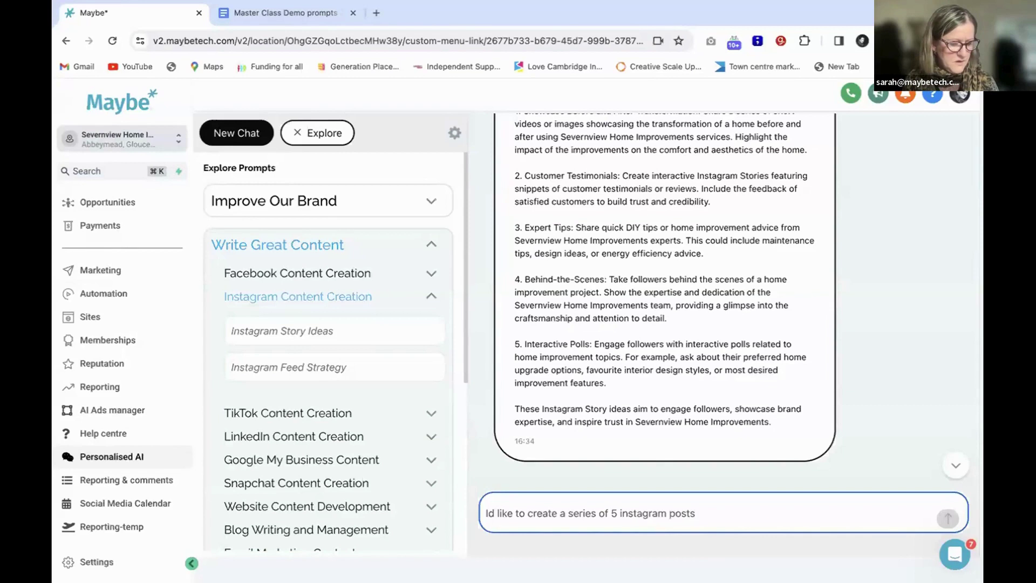
pyautogui.write('for')
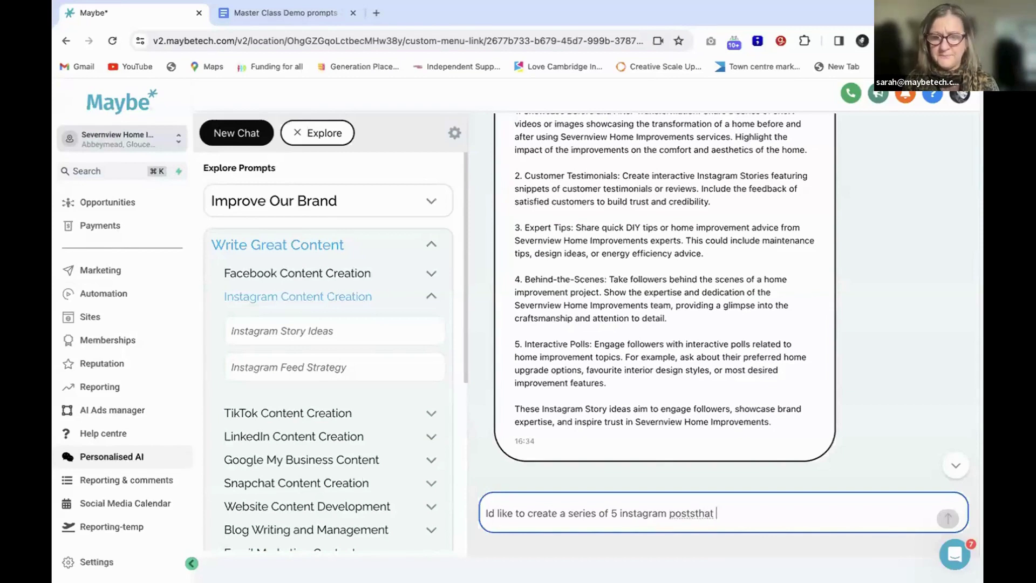
pyautogui.press('BackSpace')
pyautogui.press('BackSpace')
pyautogui.press('BackSpace')
pyautogui.press('BackSpace')
pyautogui.write('tha')
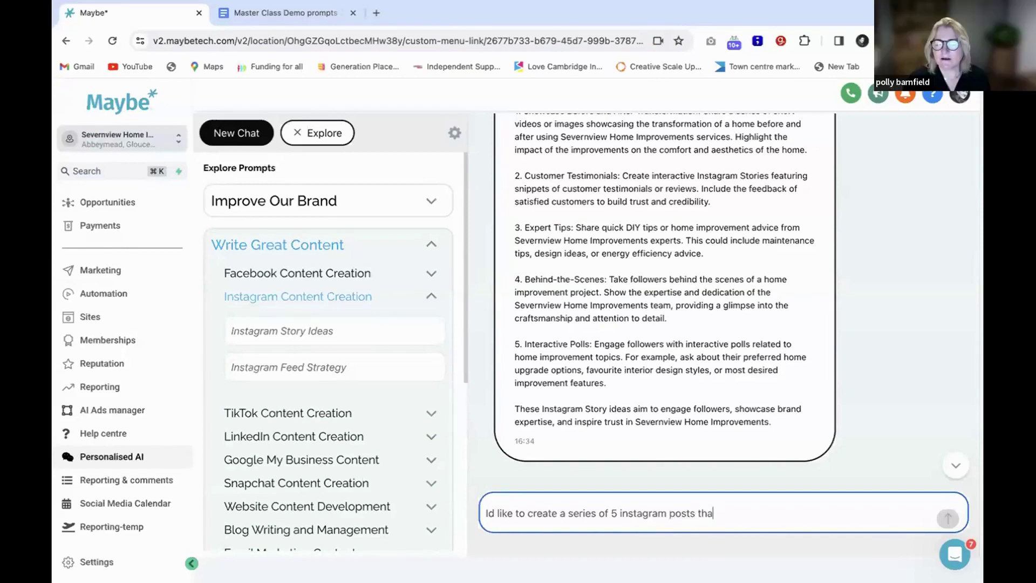
pyautogui.write('t includ')
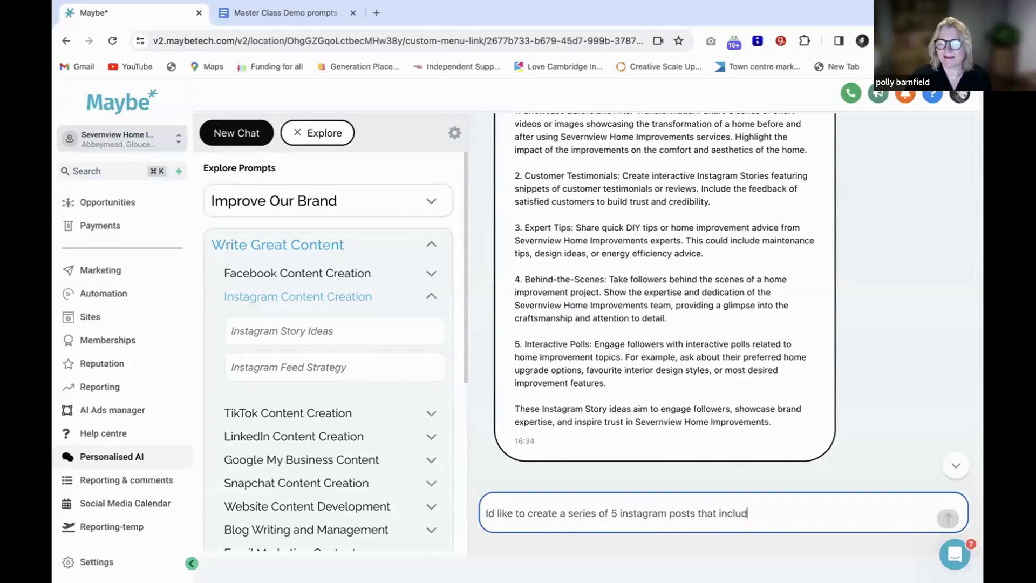
pyautogui.write('e tips')
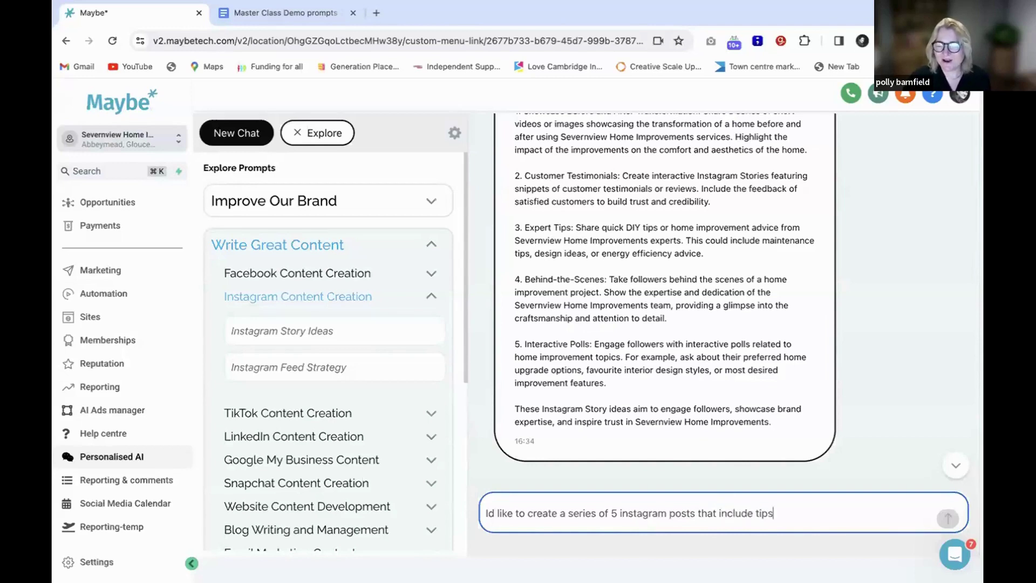
pyautogui.write(' and tricks')
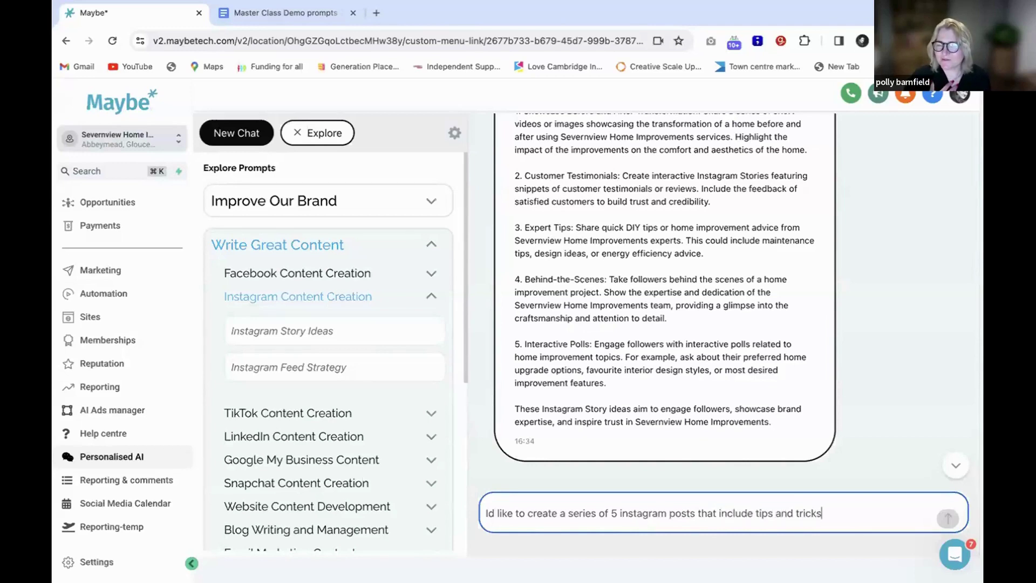
pyautogui.press('Return')
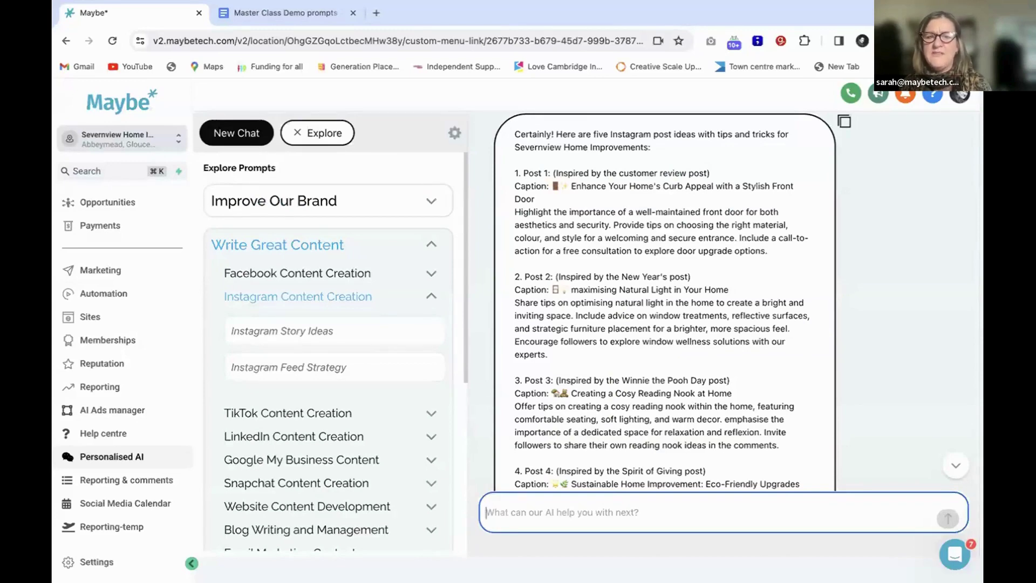
pyautogui.scroll(-2, 628, 322)
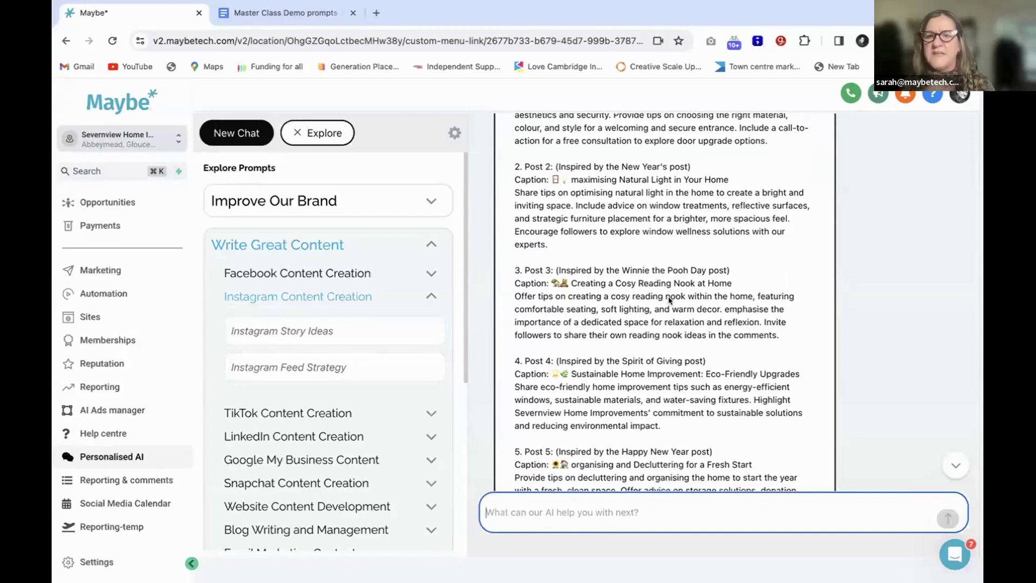
pyautogui.scroll(-2, 619, 383)
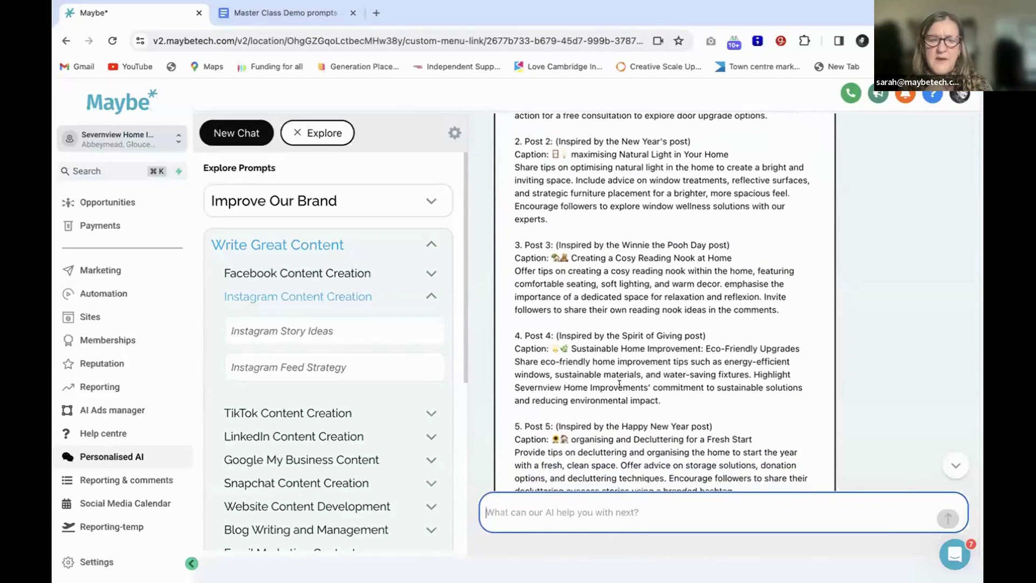
pyautogui.scroll(-3, 627, 367)
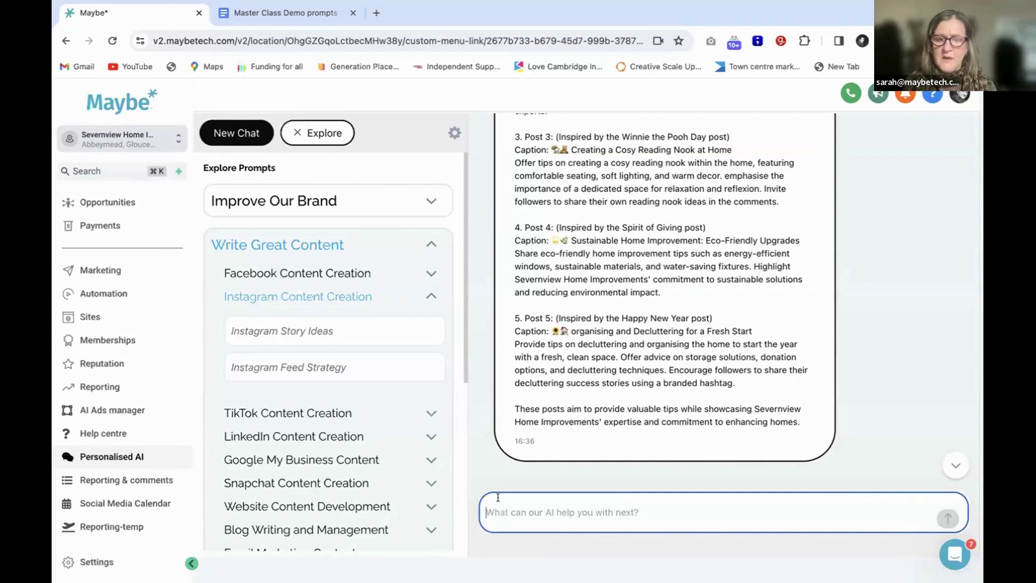
# Send the prompt "Acting as a SEO expert writing a blog what keywords would you recommend ?" in the chat
pyautogui.write('Axc')
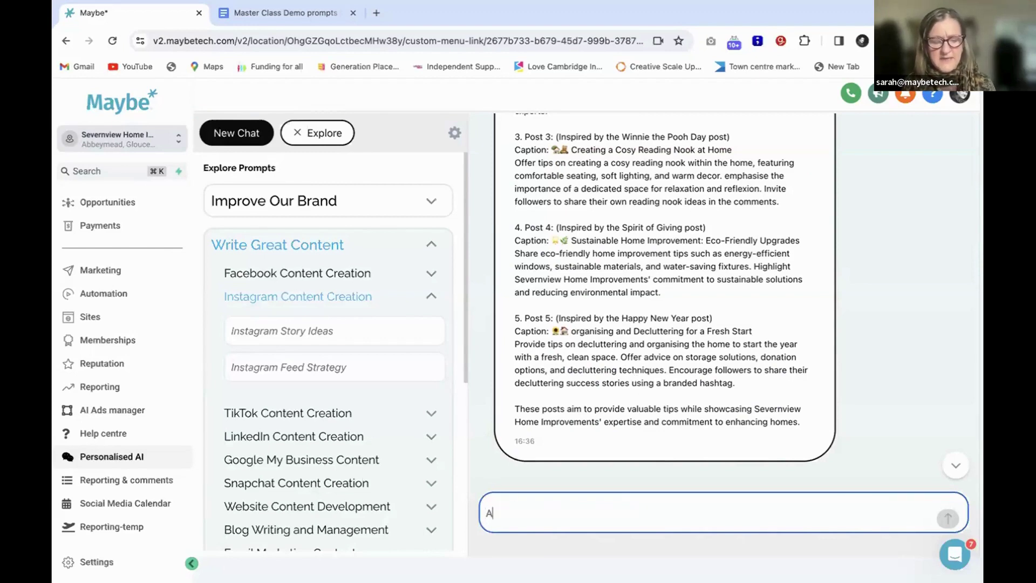
pyautogui.press('BackSpace')
pyautogui.press('BackSpace')
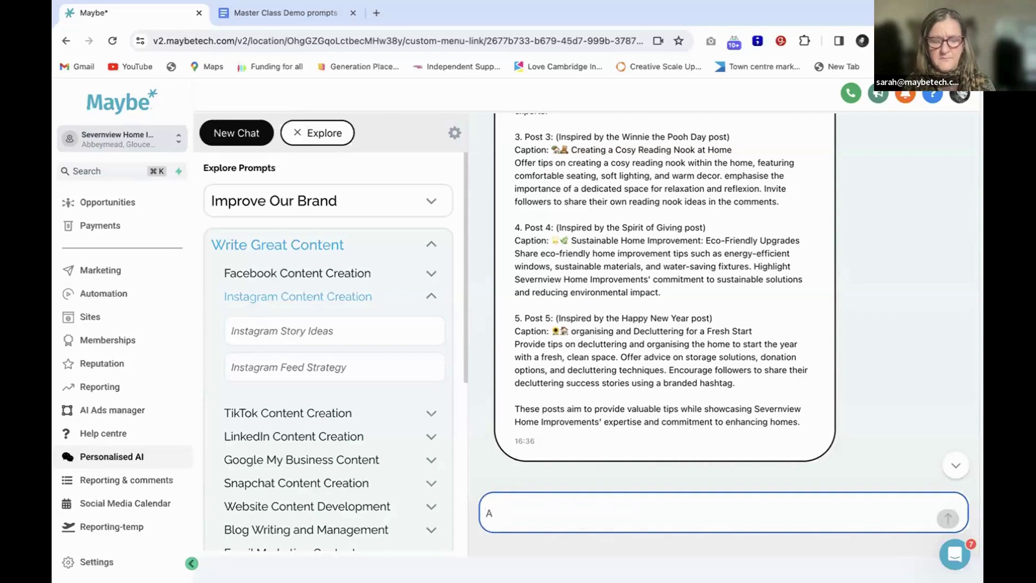
pyautogui.write('cting as')
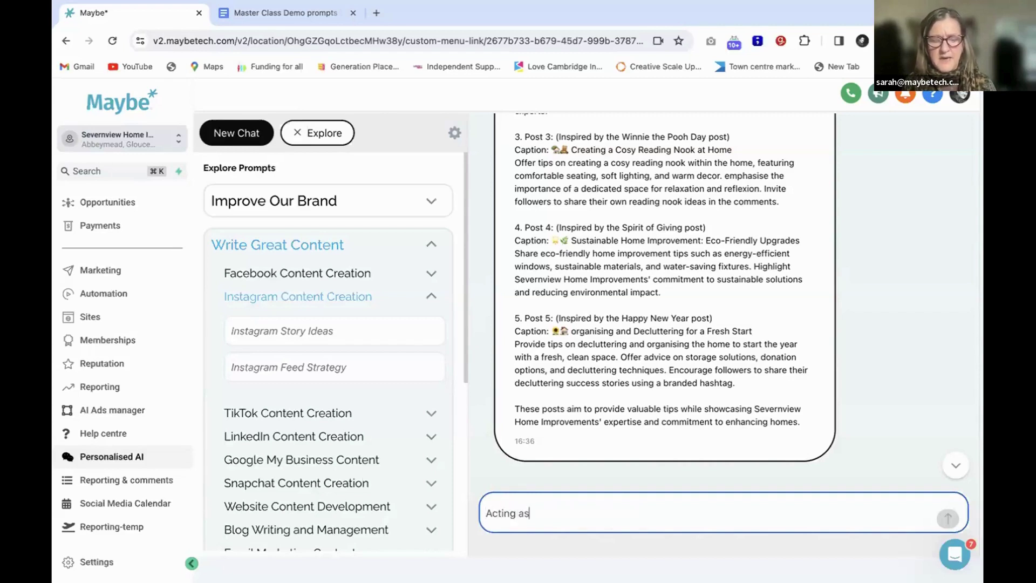
pyautogui.write(' a SEO ')
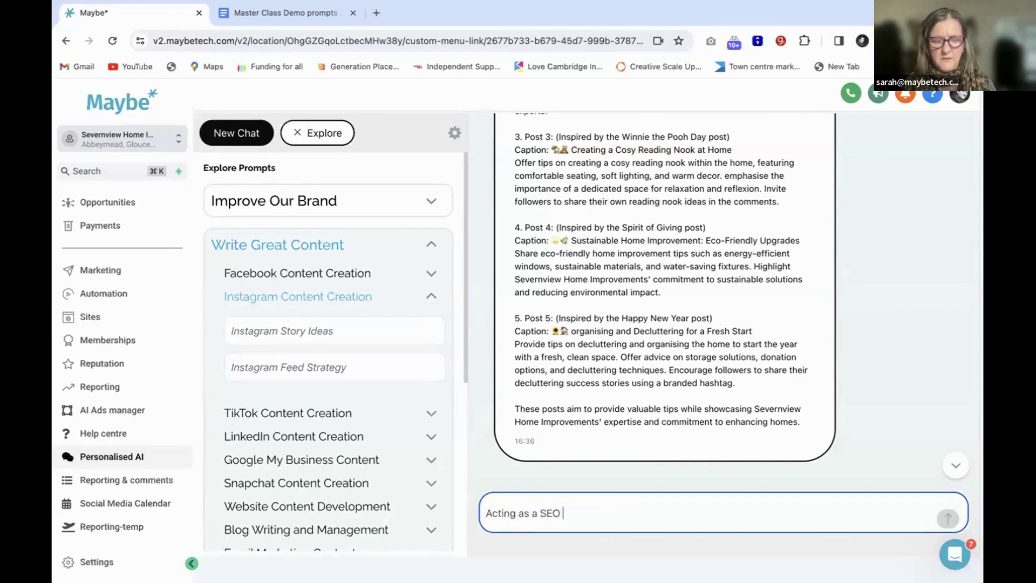
pyautogui.write('expert')
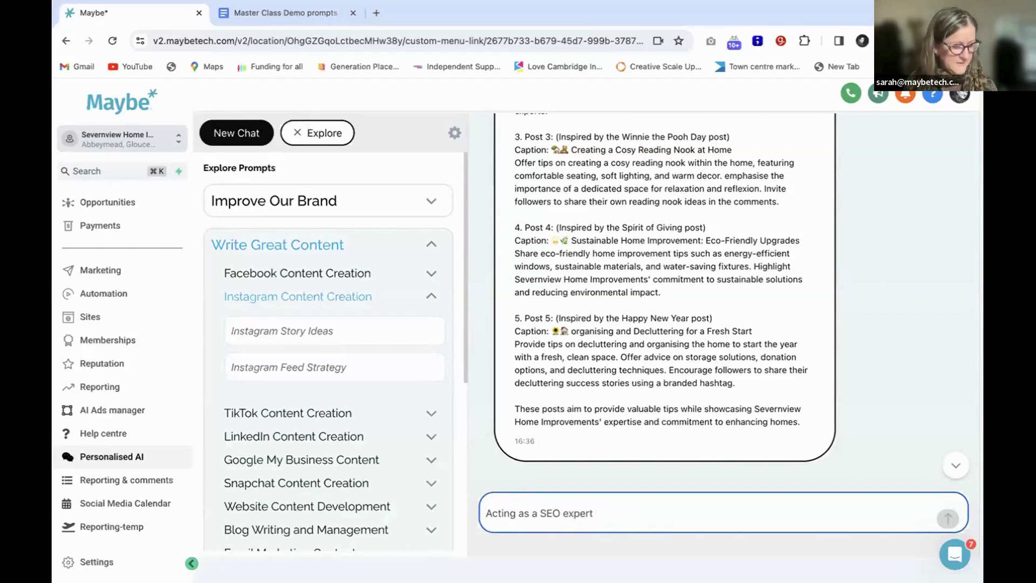
pyautogui.write(' wrting')
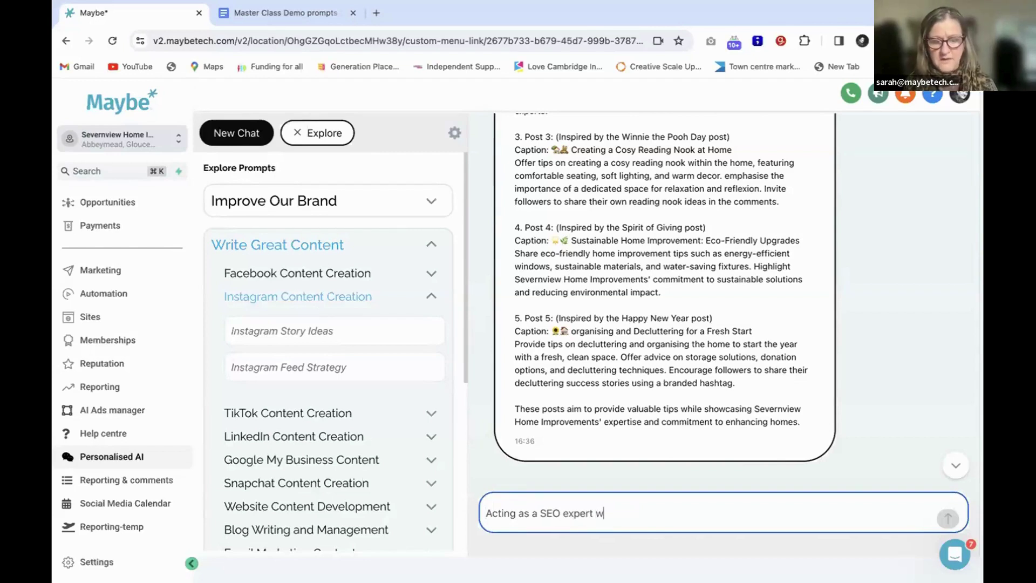
pyautogui.press('BackSpace')
pyautogui.press('BackSpace')
pyautogui.press('BackSpace')
pyautogui.press('BackSpace')
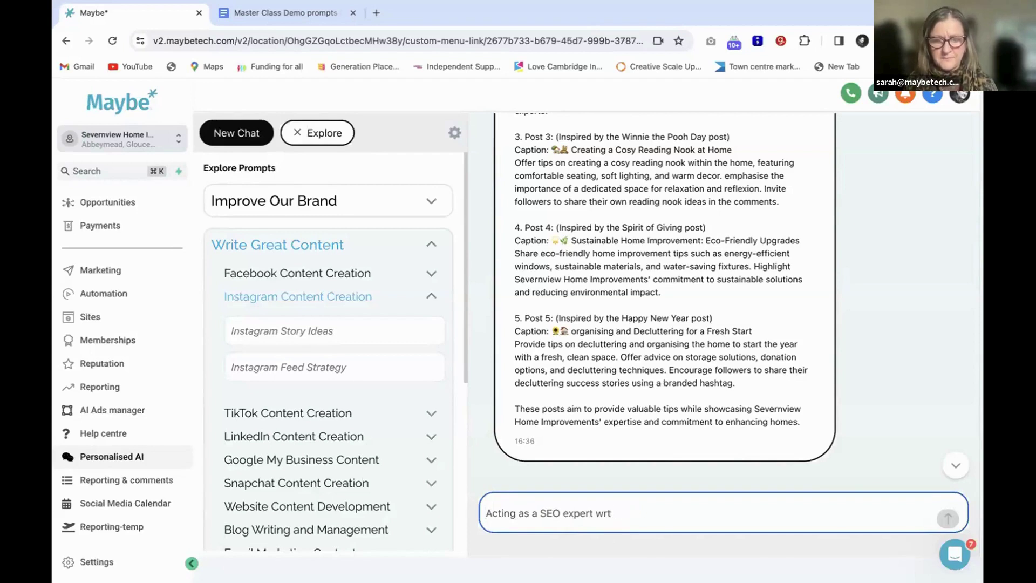
pyautogui.write('iting a blog')
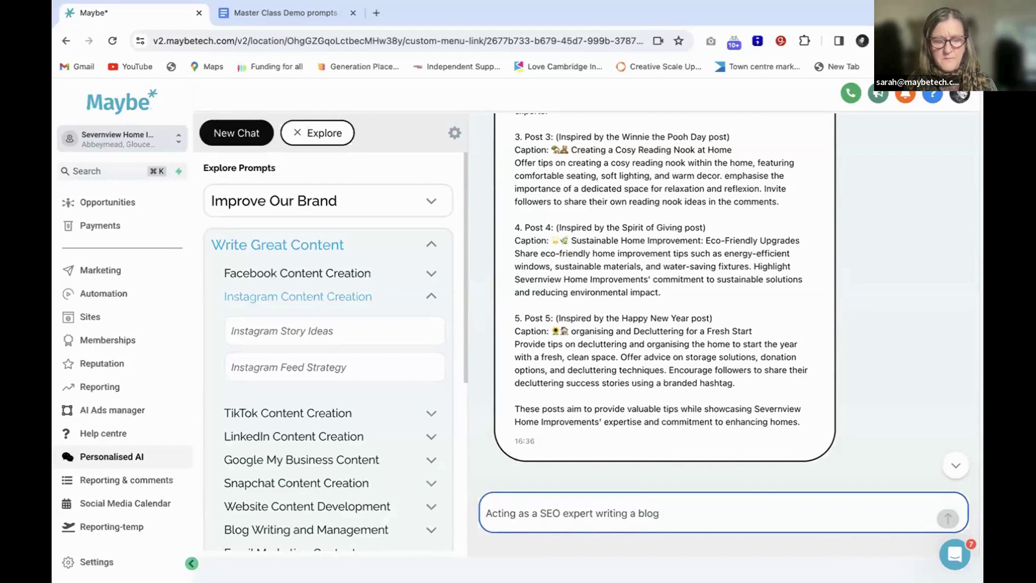
pyautogui.write(' what ket')
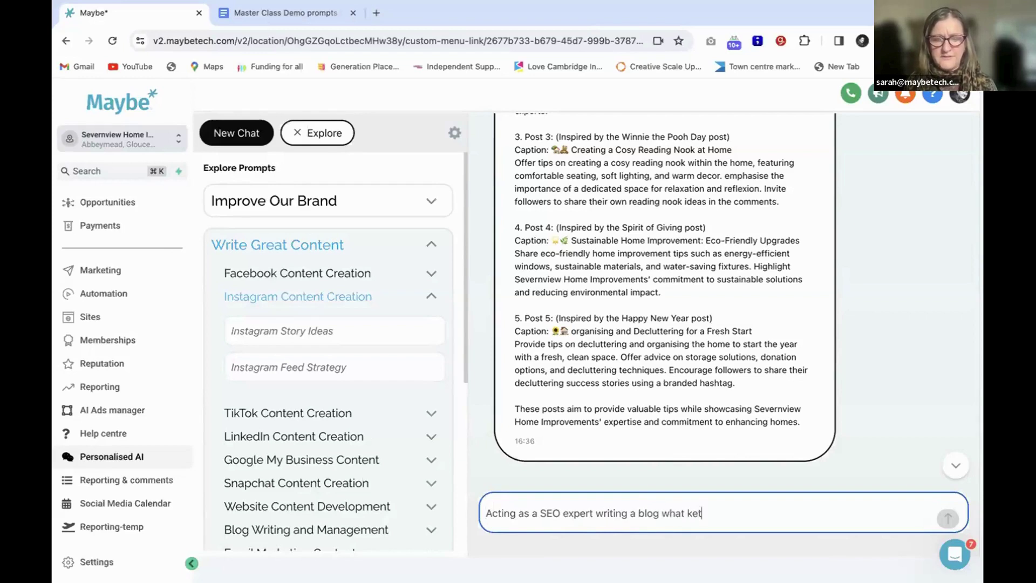
pyautogui.press('BackSpace')
pyautogui.write('ywords ')
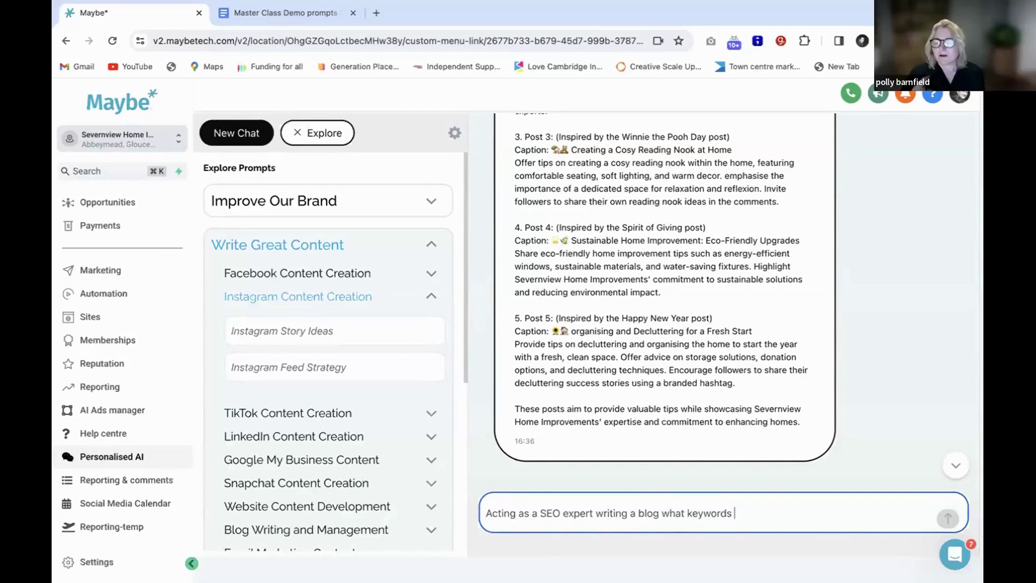
pyautogui.write('would y')
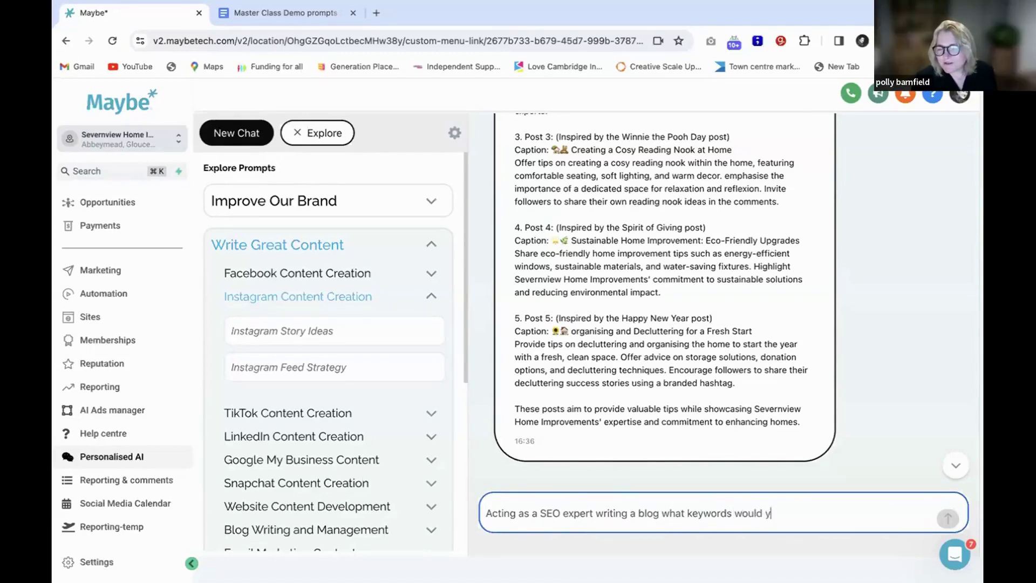
pyautogui.write('ou recomm')
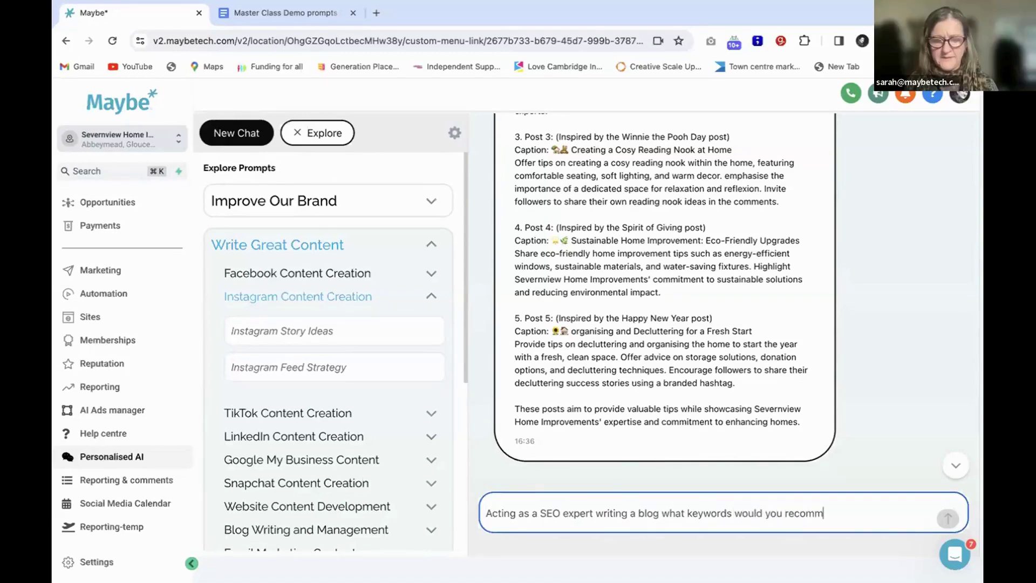
pyautogui.write('end ')
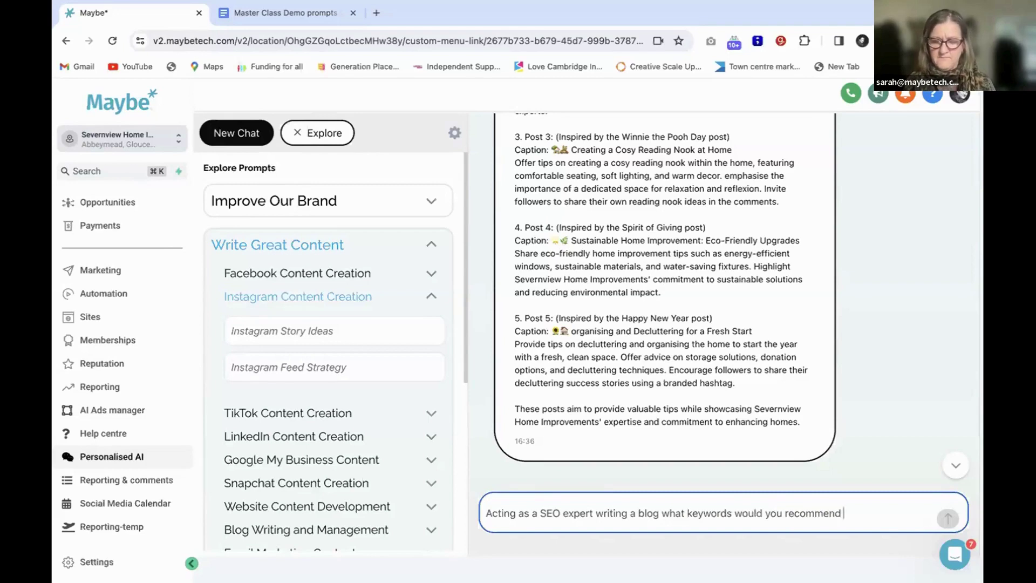
pyautogui.write('?')
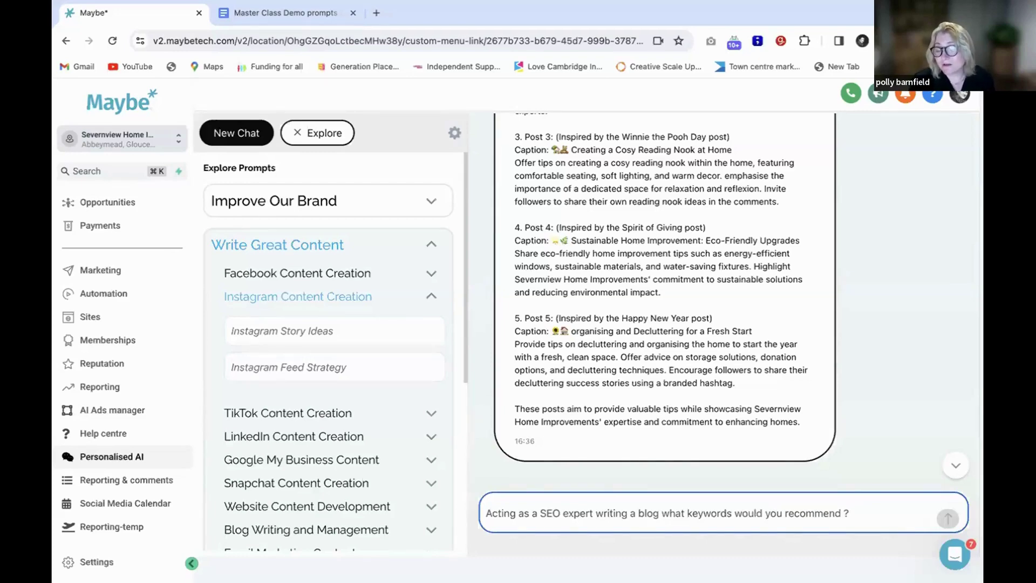
pyautogui.press('Return')
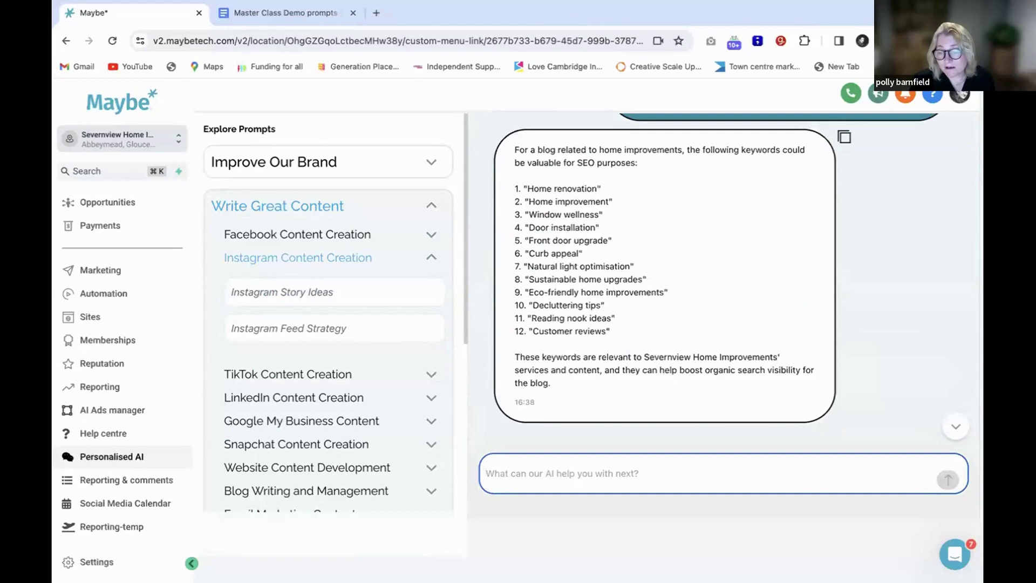
# Start a follow-up chat prompt reading "Now acting as an expert copywriter write me a playful blog on the subject"
pyautogui.write('Now ac')
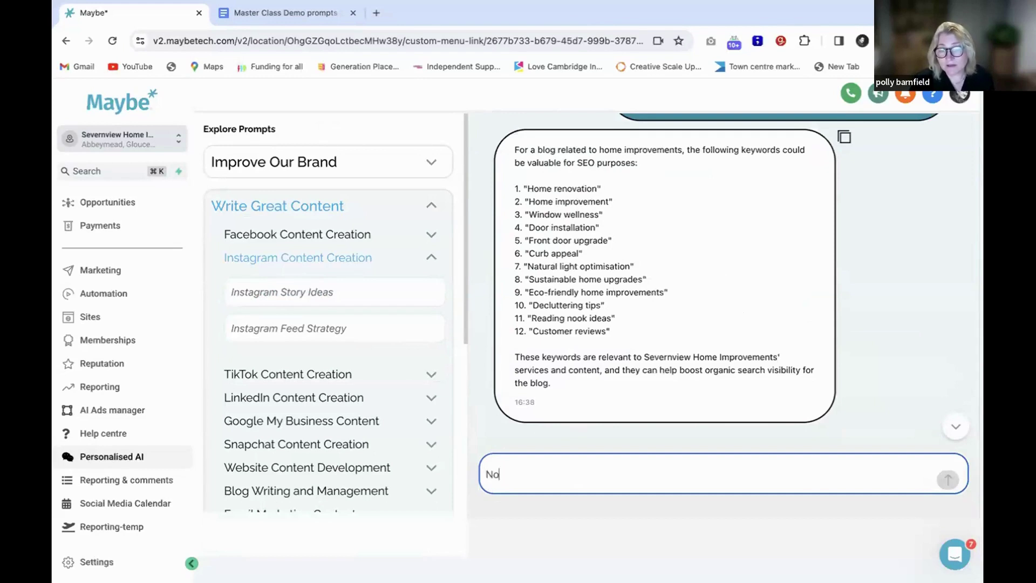
pyautogui.write('g as a')
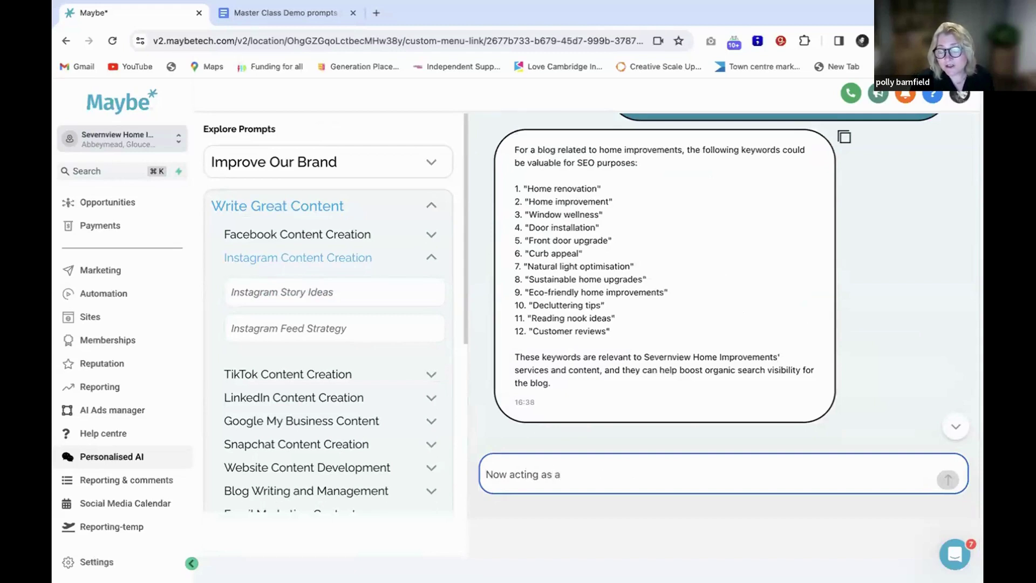
pyautogui.press('BackSpace')
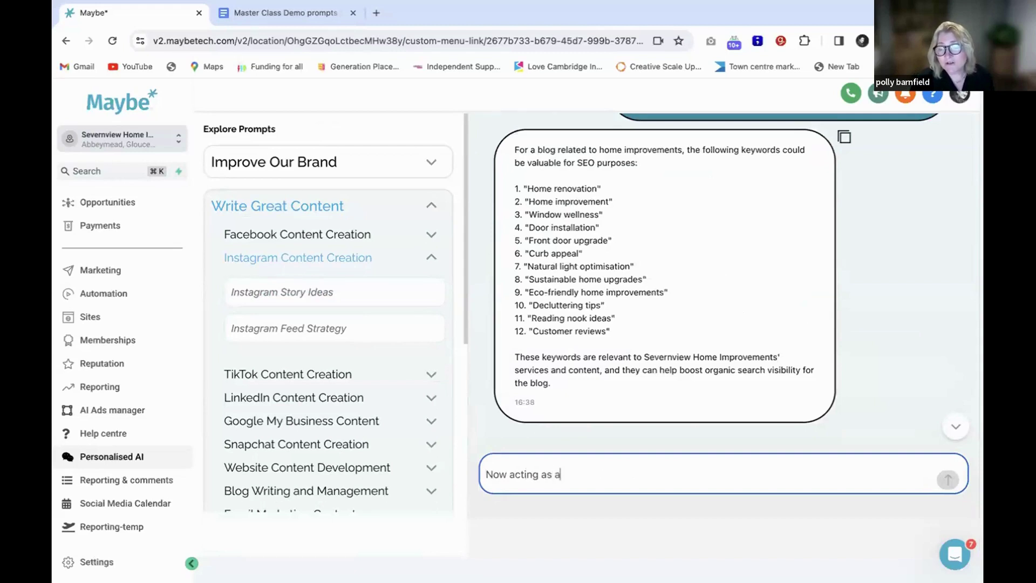
pyautogui.write('n expert')
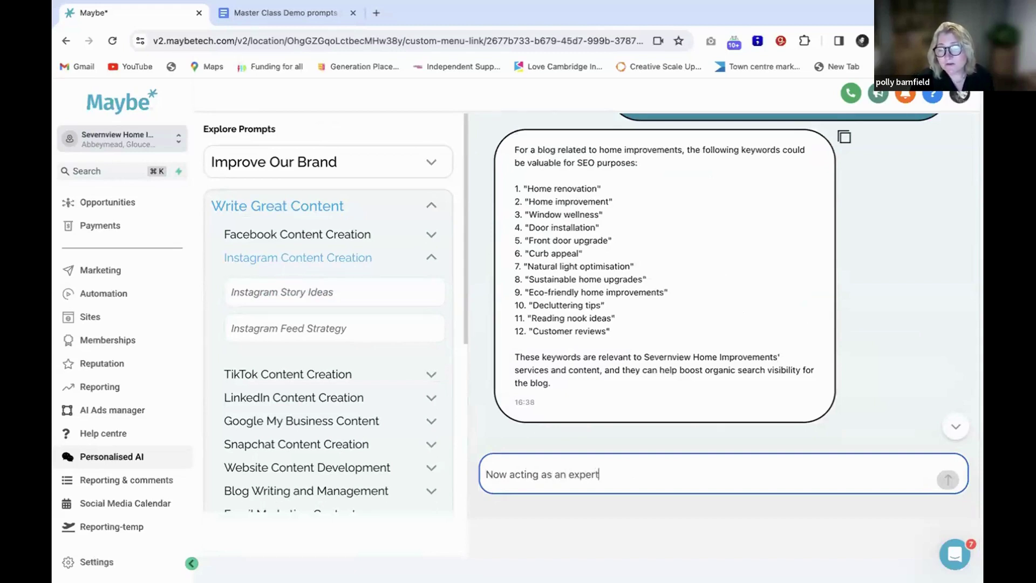
pyautogui.write(' copywriter')
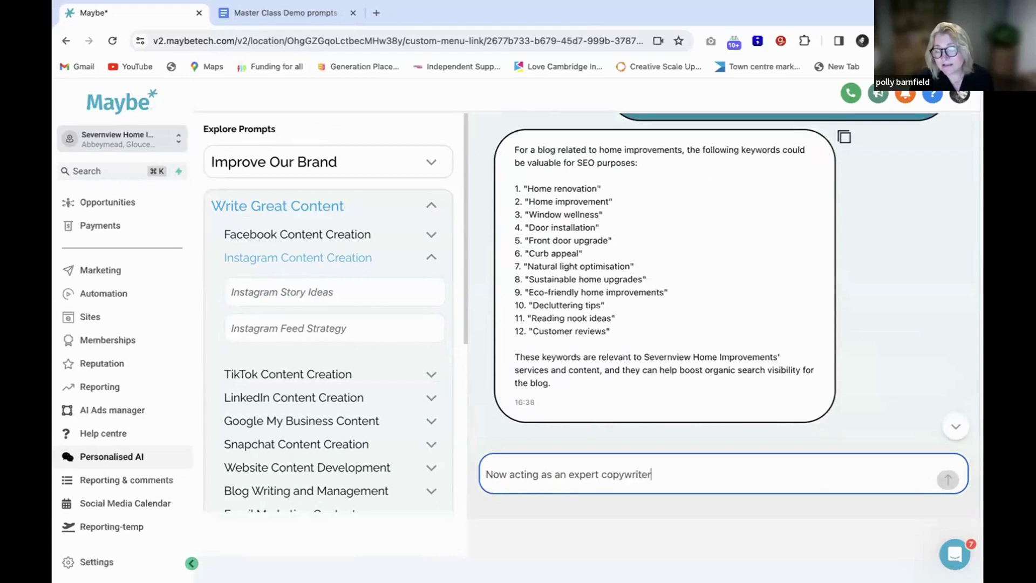
pyautogui.write(' w')
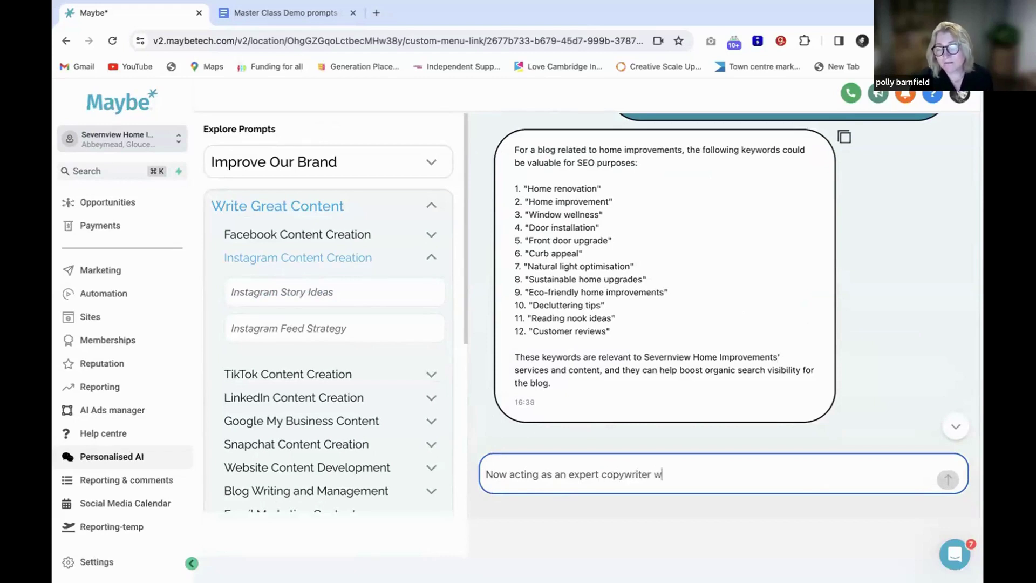
pyautogui.write('rite me a playful ')
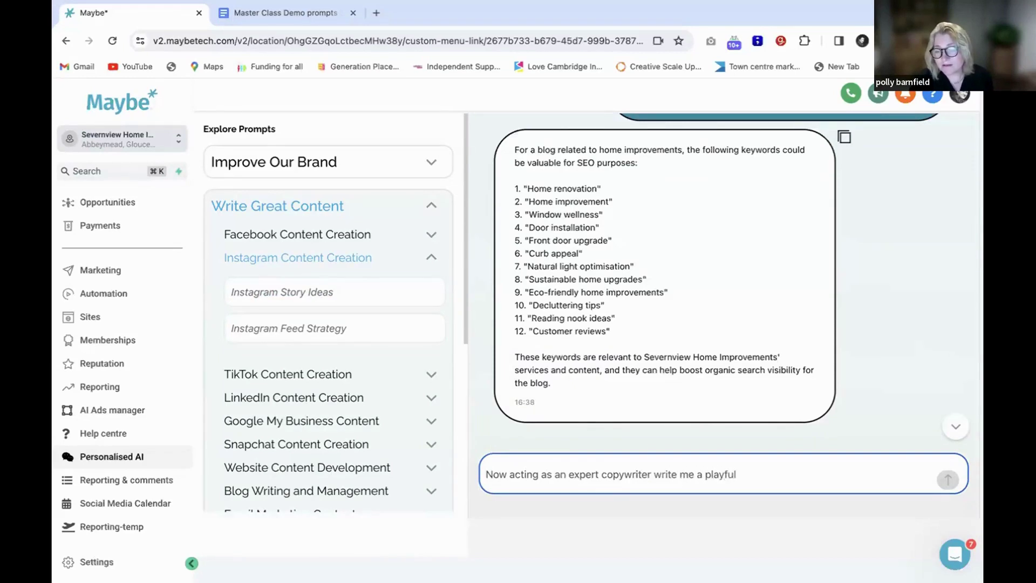
pyautogui.write('blog ')
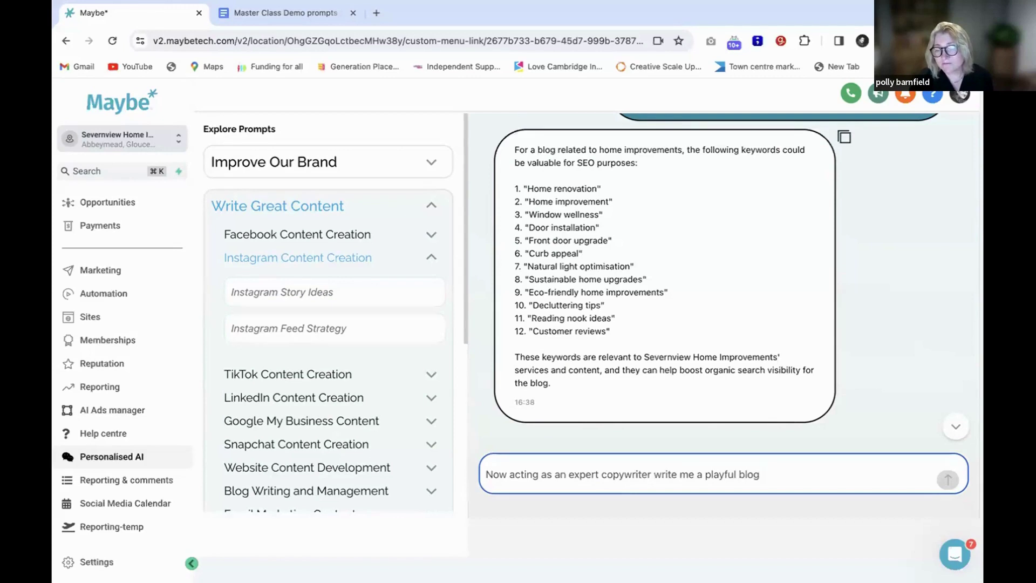
pyautogui.write('that')
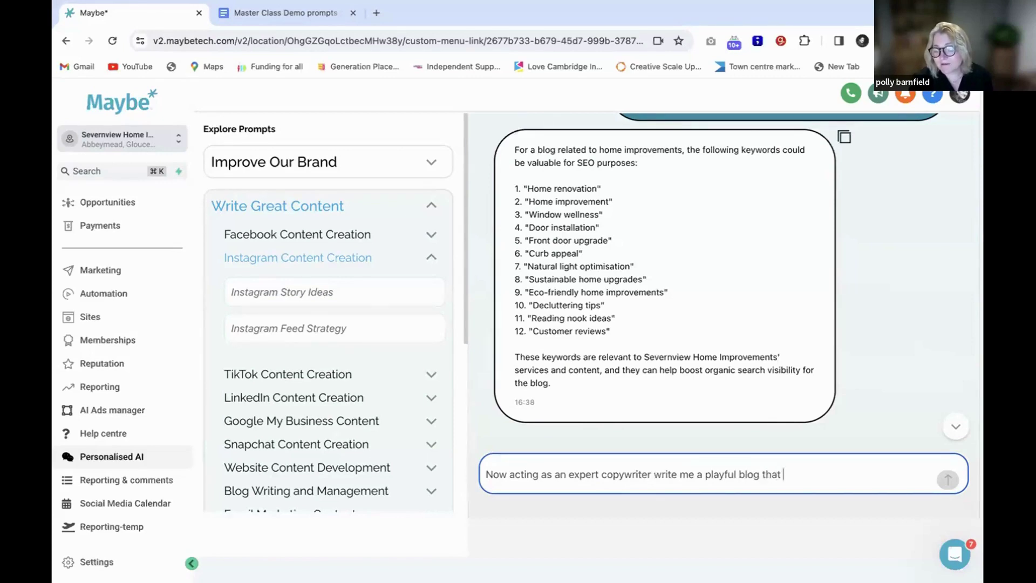
pyautogui.press('BackSpace')
pyautogui.press('BackSpace')
pyautogui.press('BackSpace')
pyautogui.press('BackSpace')
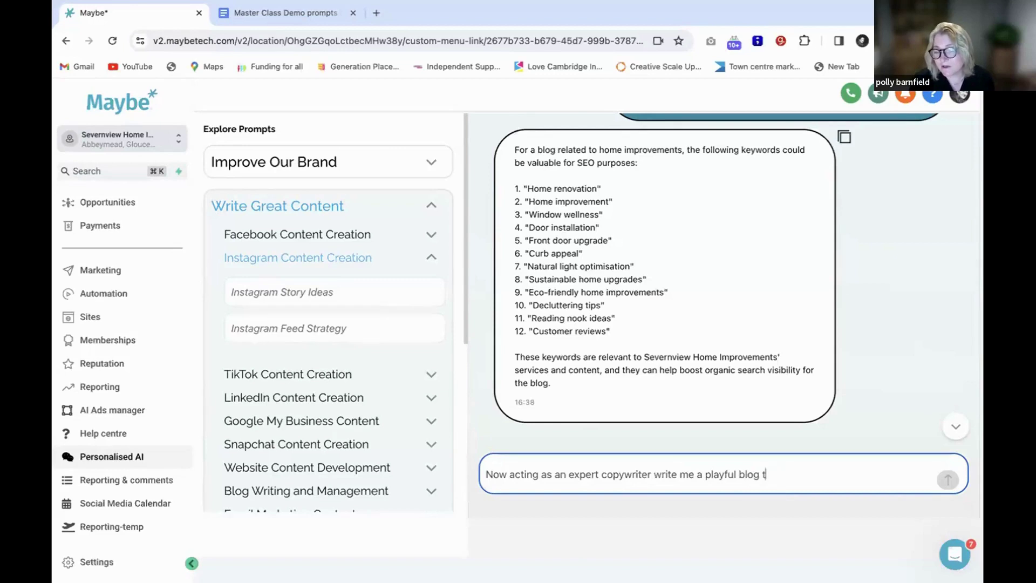
pyautogui.write('on the ')
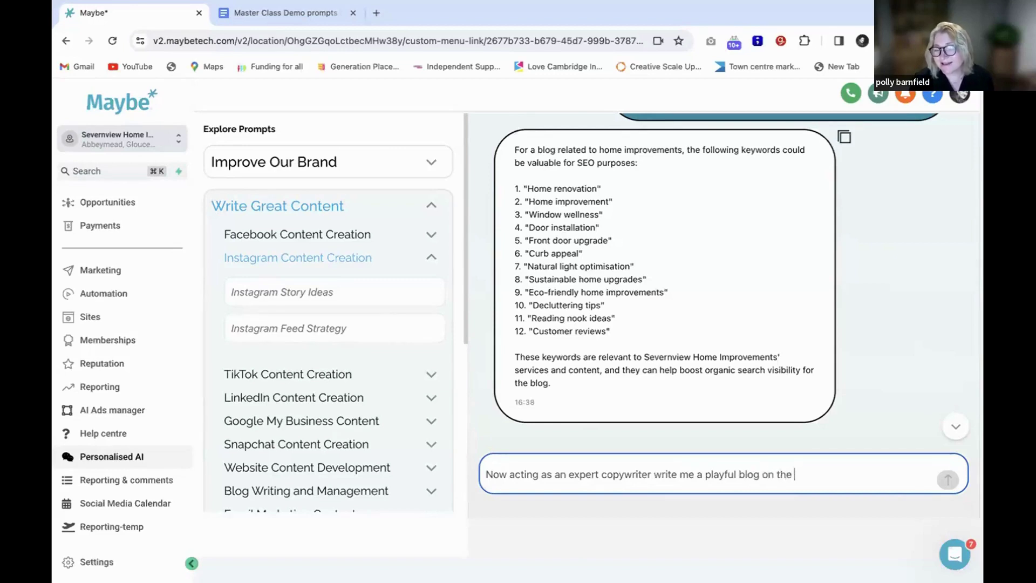
pyautogui.write('subject us')
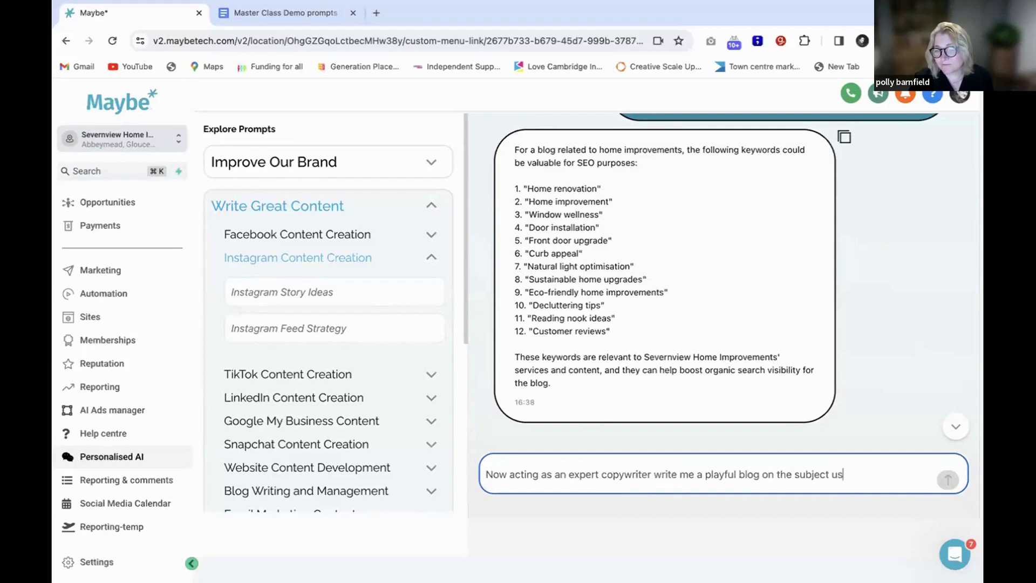
pyautogui.press('BackSpace')
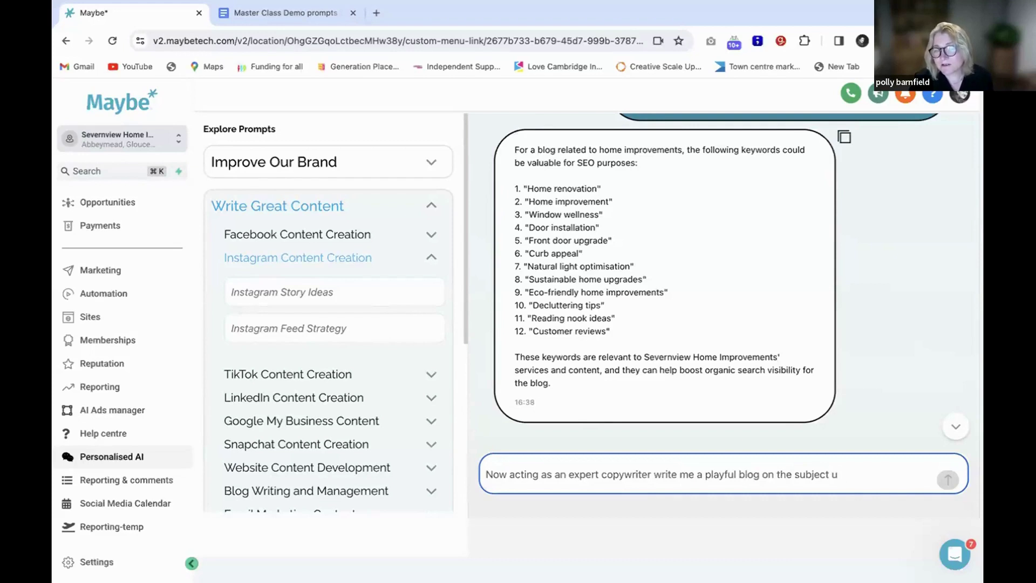
pyautogui.write('itilising')
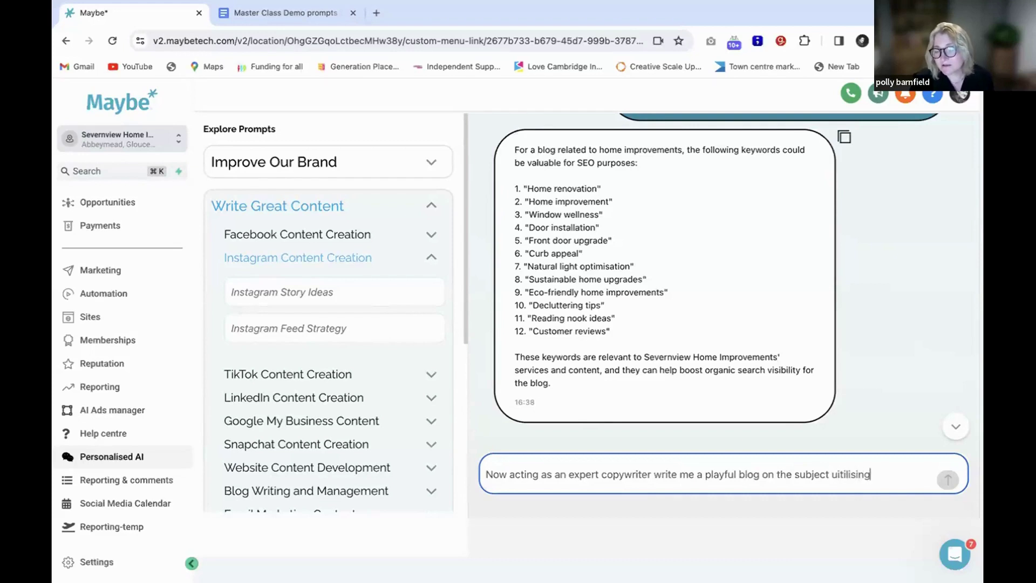
pyautogui.write(' the')
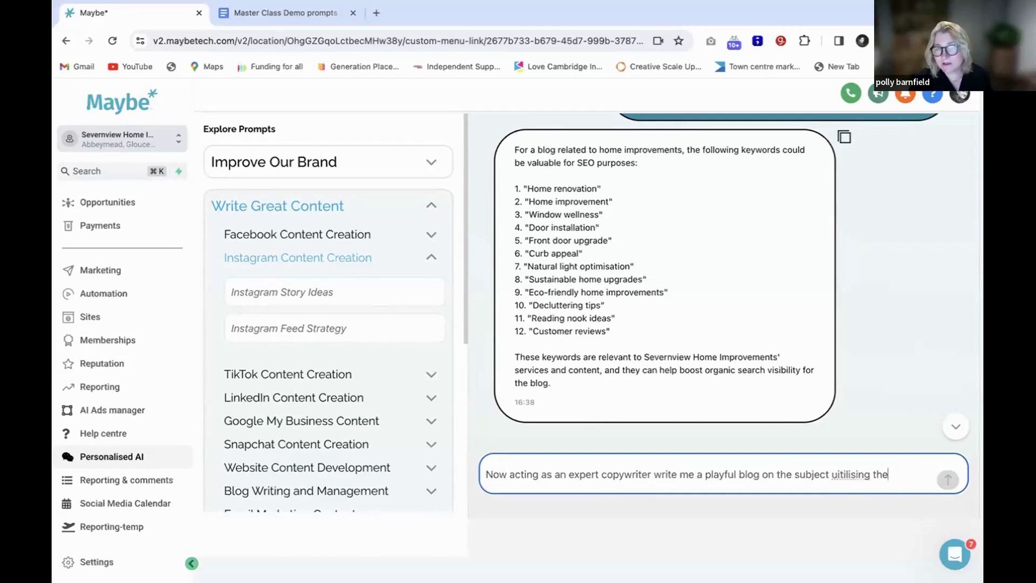
pyautogui.press('BackSpace')
pyautogui.press('BackSpace')
pyautogui.press('BackSpace')
pyautogui.press('BackSpace')
pyautogui.press('BackSpace')
pyautogui.press('BackSpace')
pyautogui.press('BackSpace')
pyautogui.press('BackSpace')
pyautogui.press('BackSpace')
pyautogui.press('BackSpace')
pyautogui.press('BackSpace')
pyautogui.press('BackSpace')
pyautogui.press('BackSpace')
pyautogui.press('BackSpace')
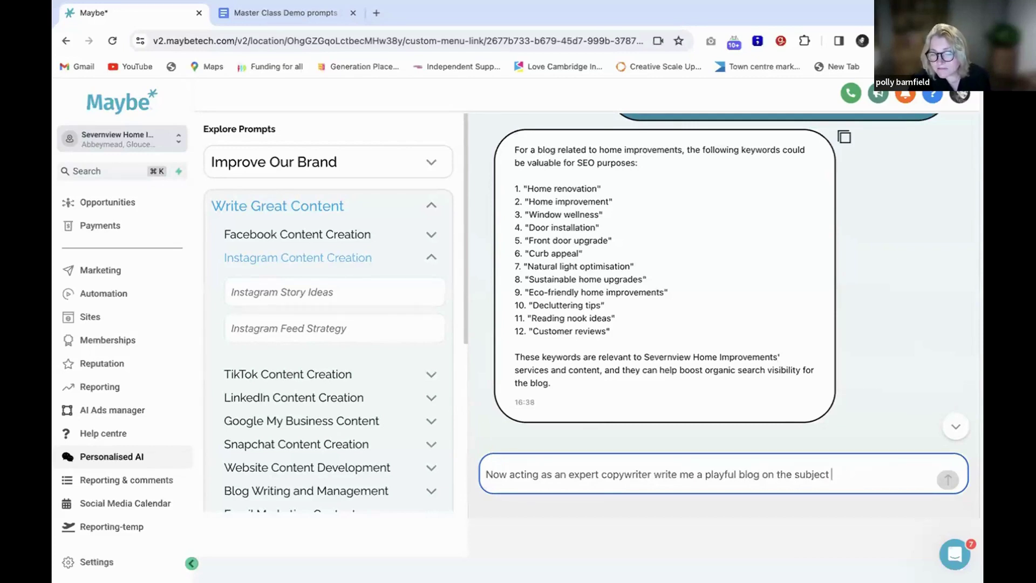
# Finish the playful blog prompt with "that is optimised for SEO" and send it in the chat
pyautogui.write('that is op')
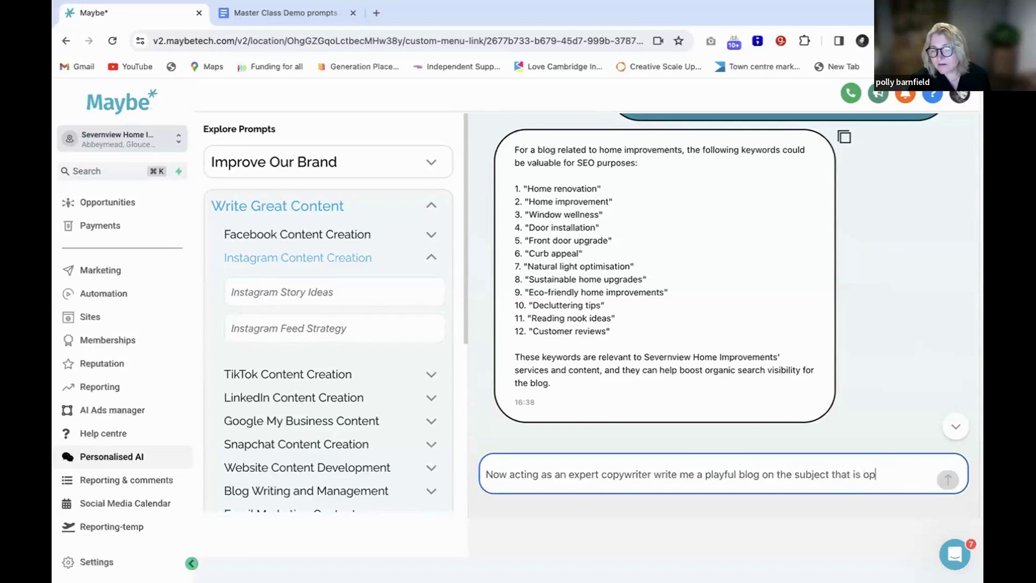
pyautogui.write('tmised')
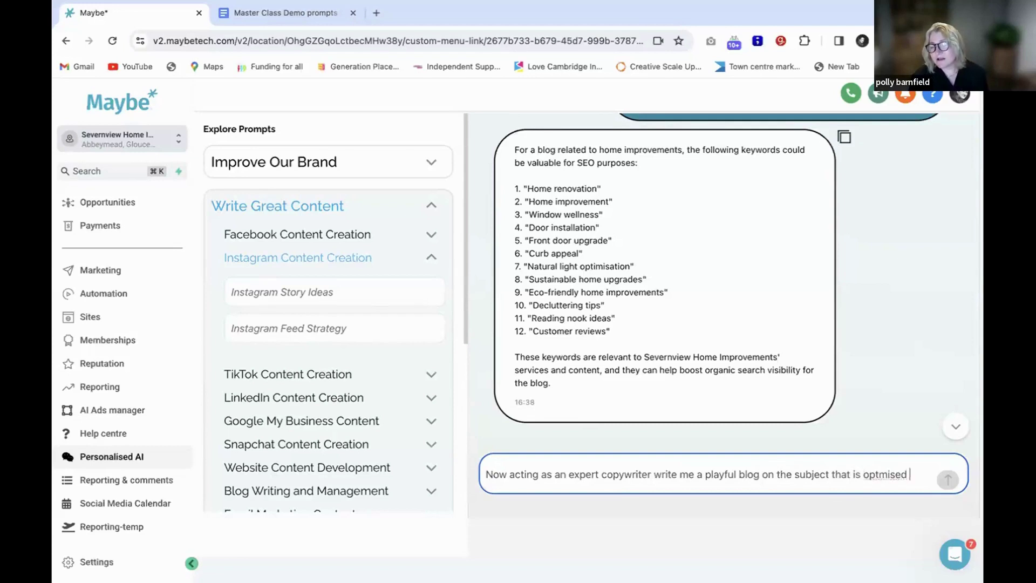
pyautogui.click(880, 474)
pyautogui.write('i')
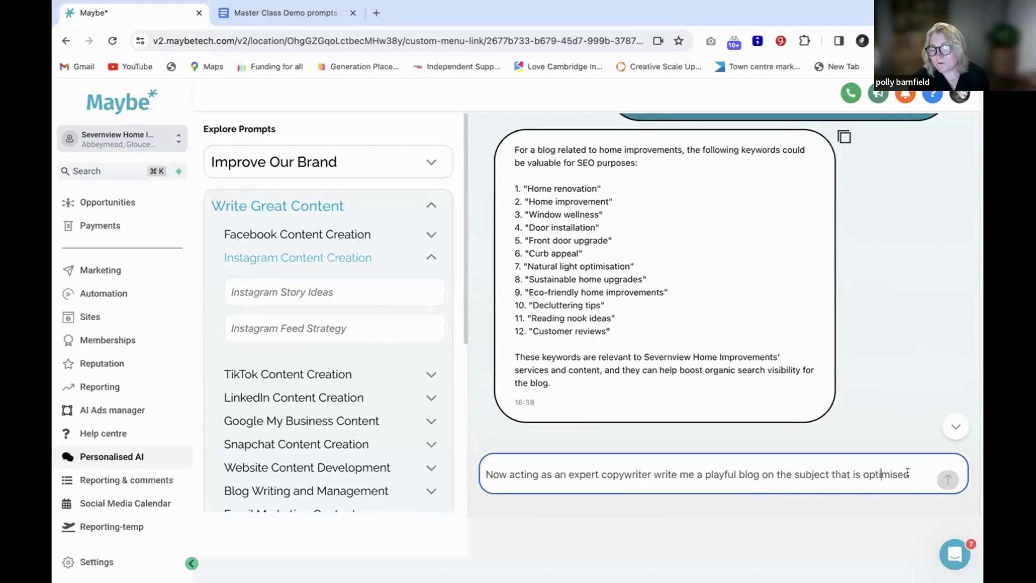
pyautogui.press('End')
pyautogui.write('fo')
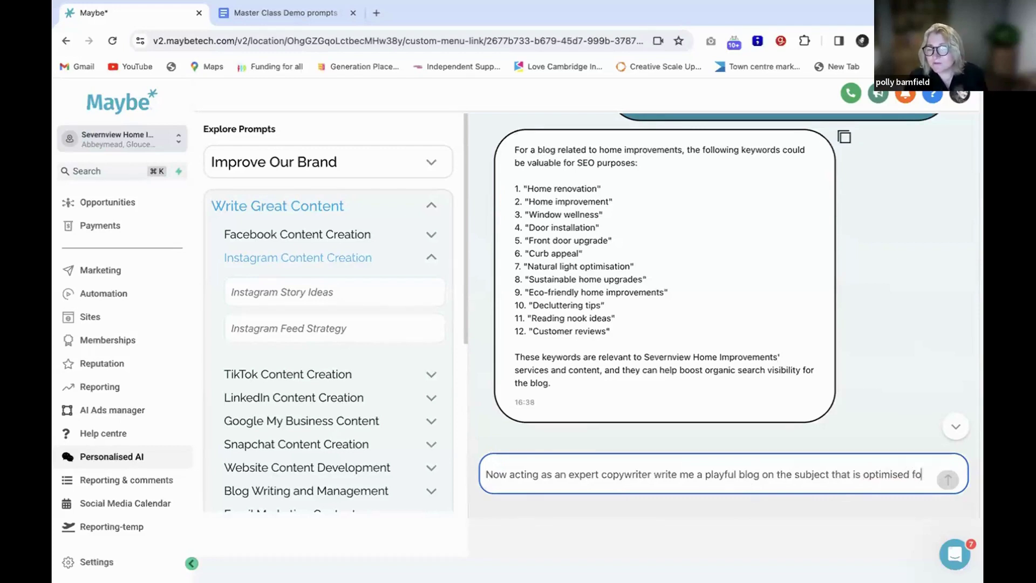
pyautogui.write('r SEO')
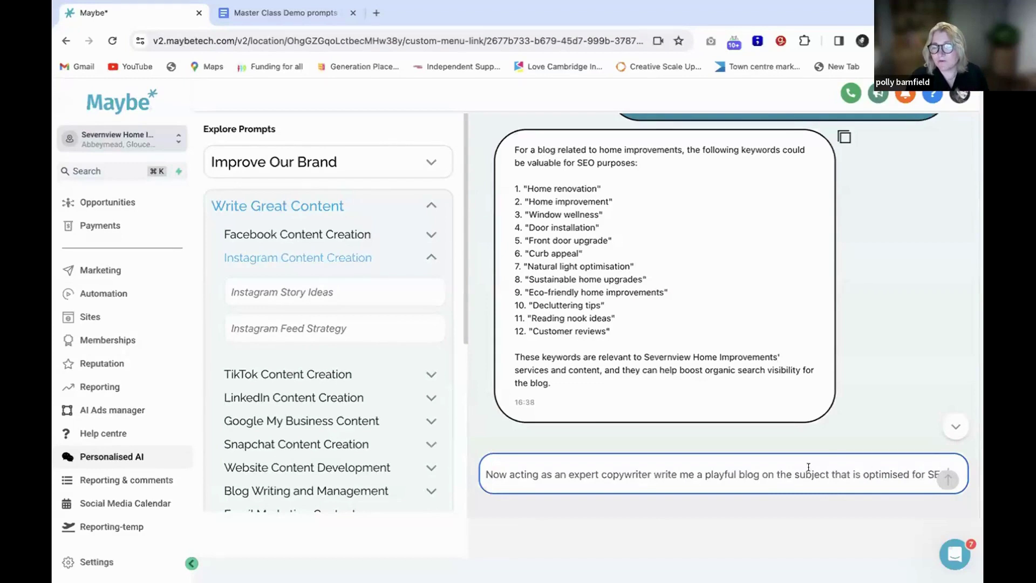
pyautogui.press('Return')
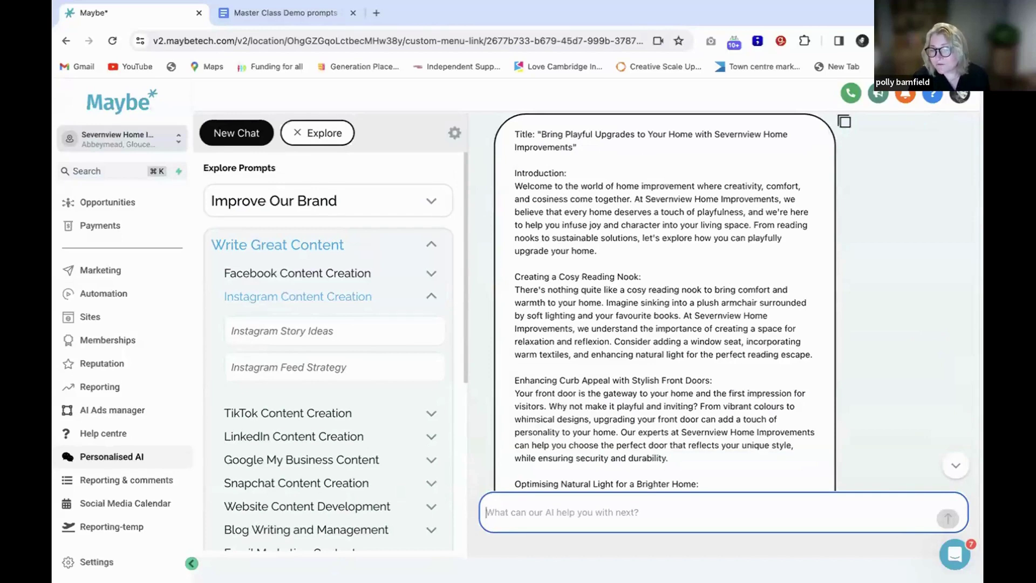
# Review the earlier SEO keyword recommendations and read the generated playful blog through to its conclusion
pyautogui.scroll(10, 754, 388)
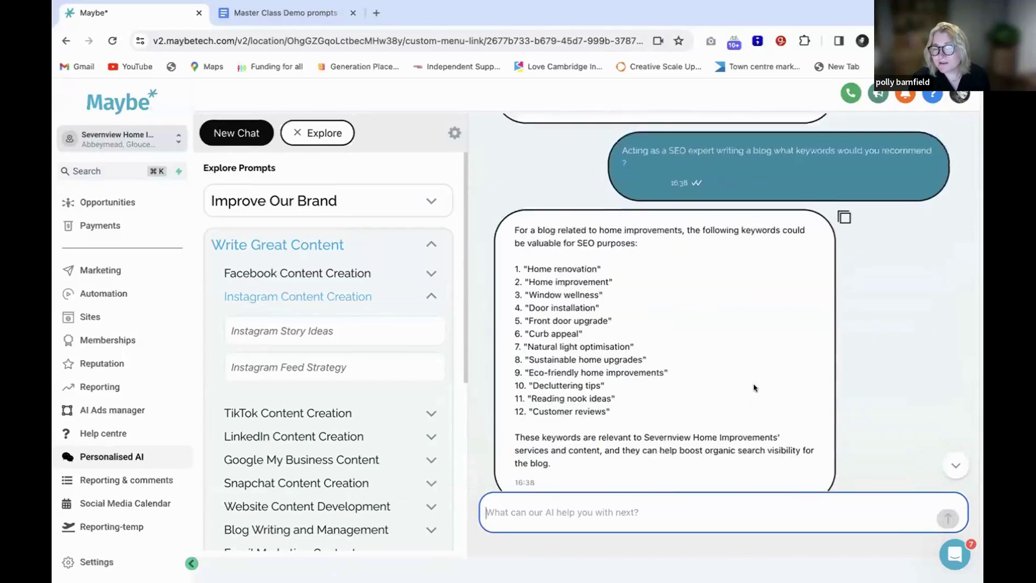
pyautogui.scroll(7, 754, 387)
pyautogui.scroll(-4, 598, 197)
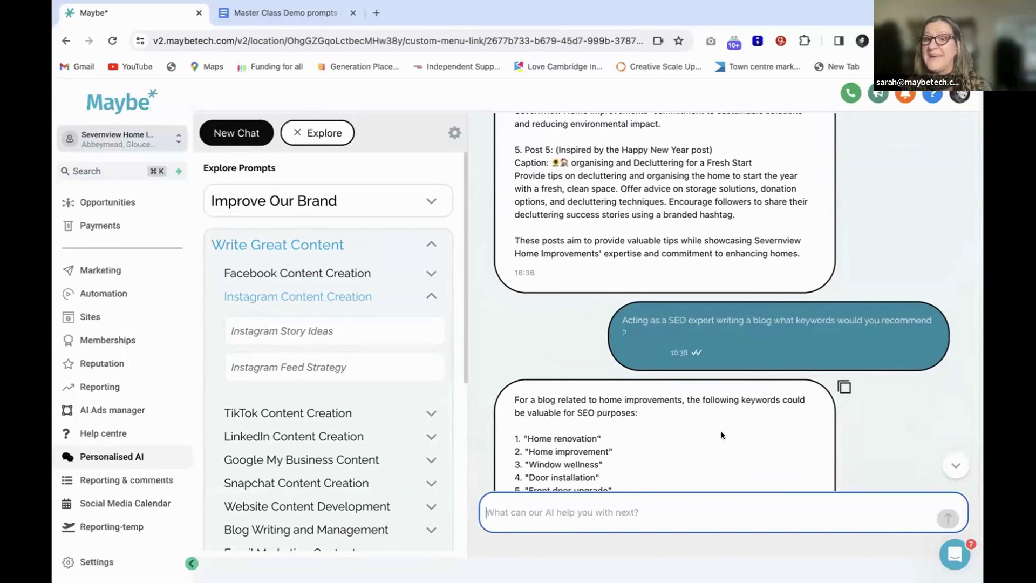
pyautogui.scroll(-1, 722, 435)
pyautogui.scroll(-3, 722, 435)
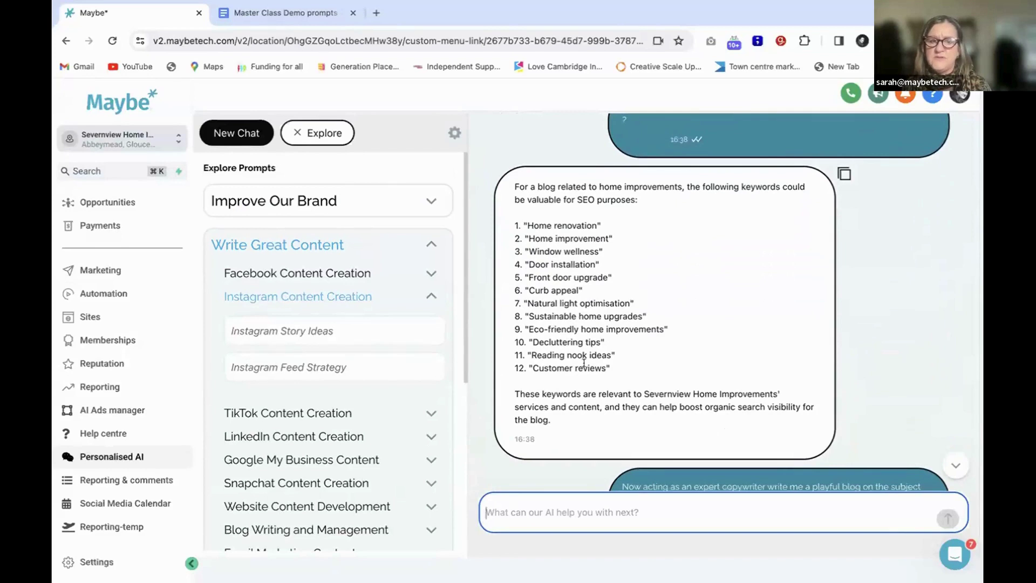
pyautogui.scroll(-2, 648, 416)
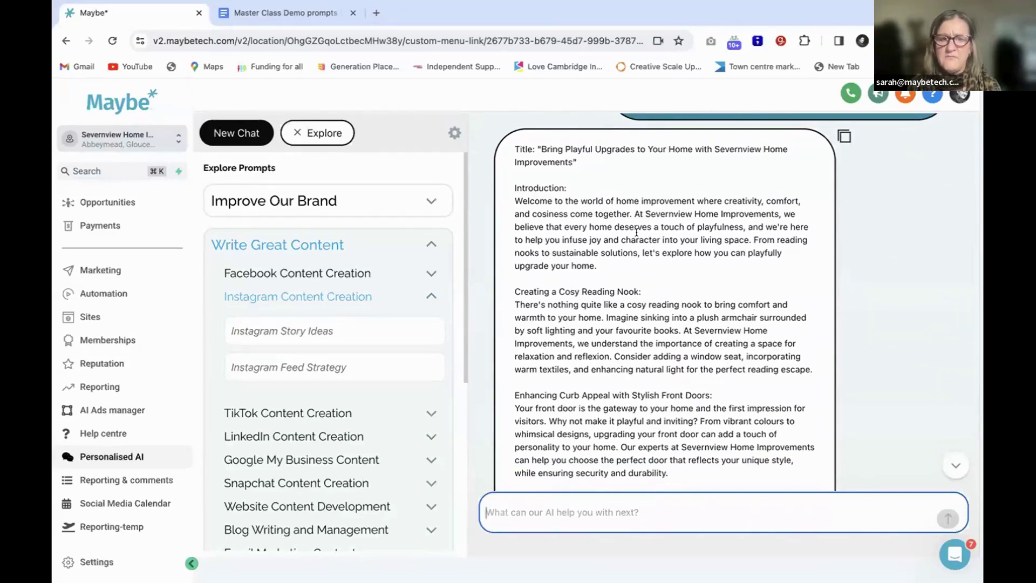
pyautogui.scroll(-1, 606, 266)
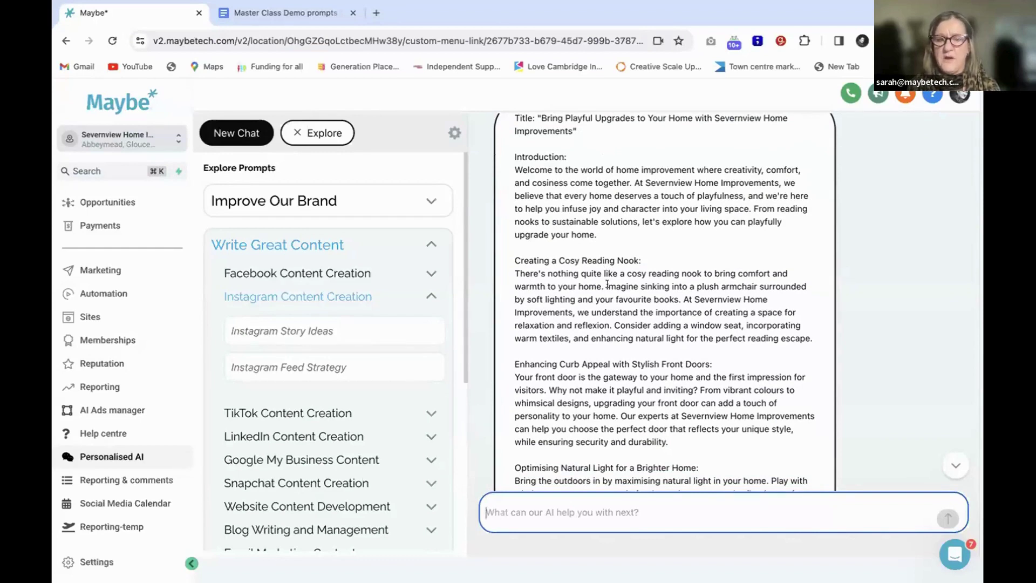
pyautogui.scroll(-6, 607, 284)
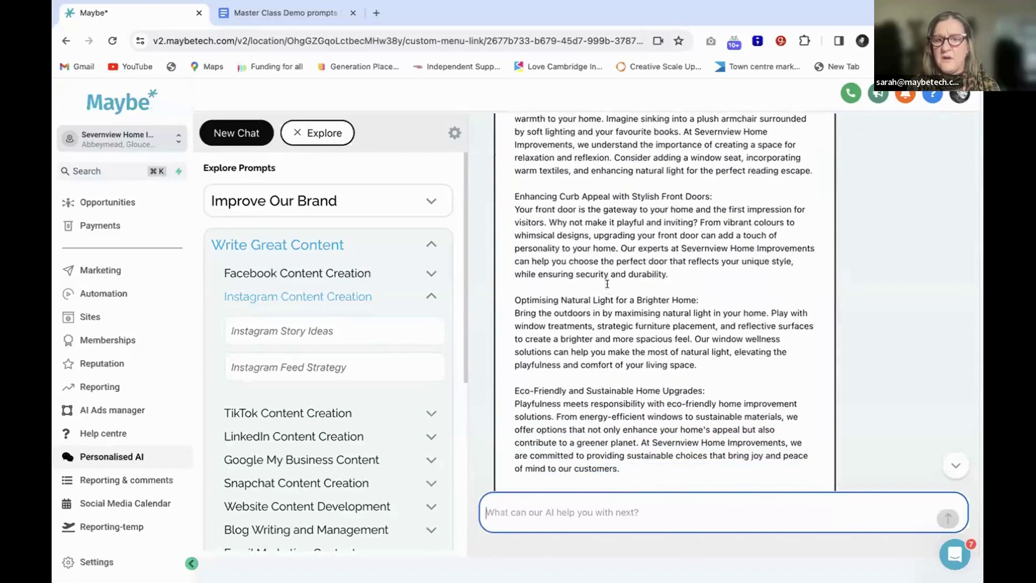
pyautogui.scroll(-4, 607, 284)
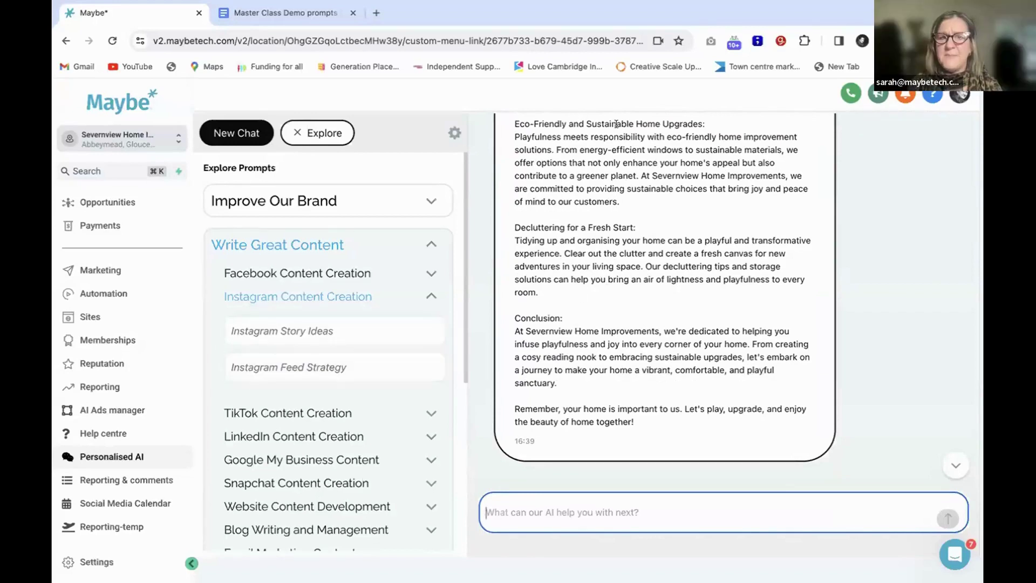
# Browse the remaining prompt categories, expanding Create Seasonal Content to look through its seasonal campaign topics
pyautogui.scroll(-4, 297, 454)
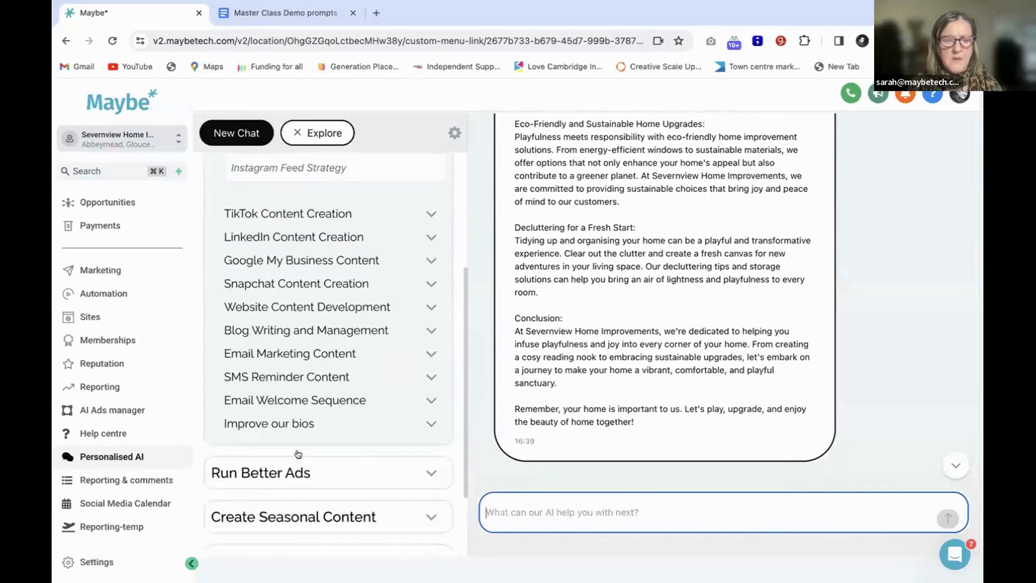
pyautogui.scroll(-3, 298, 453)
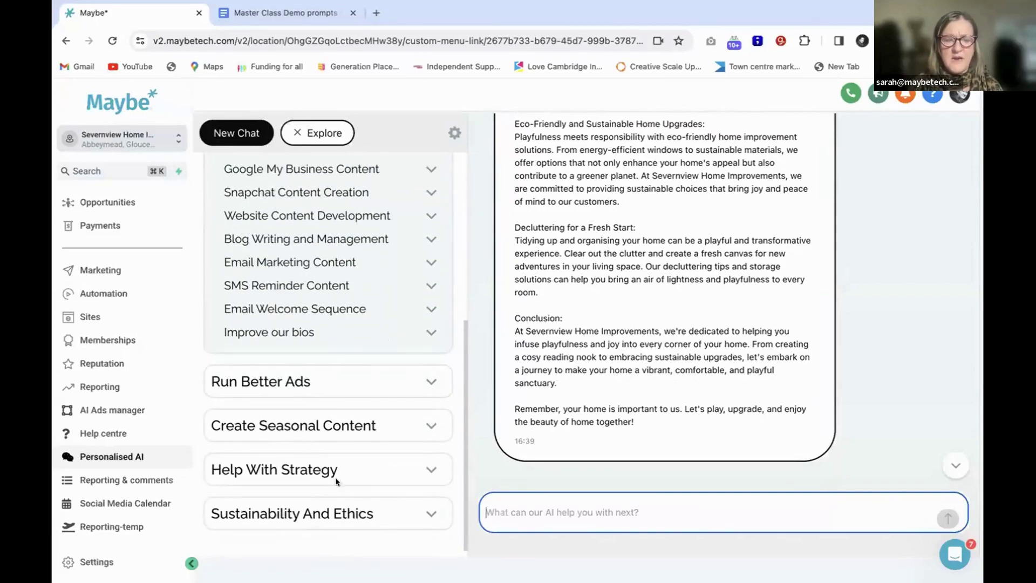
pyautogui.click(300, 384)
pyautogui.click(298, 424)
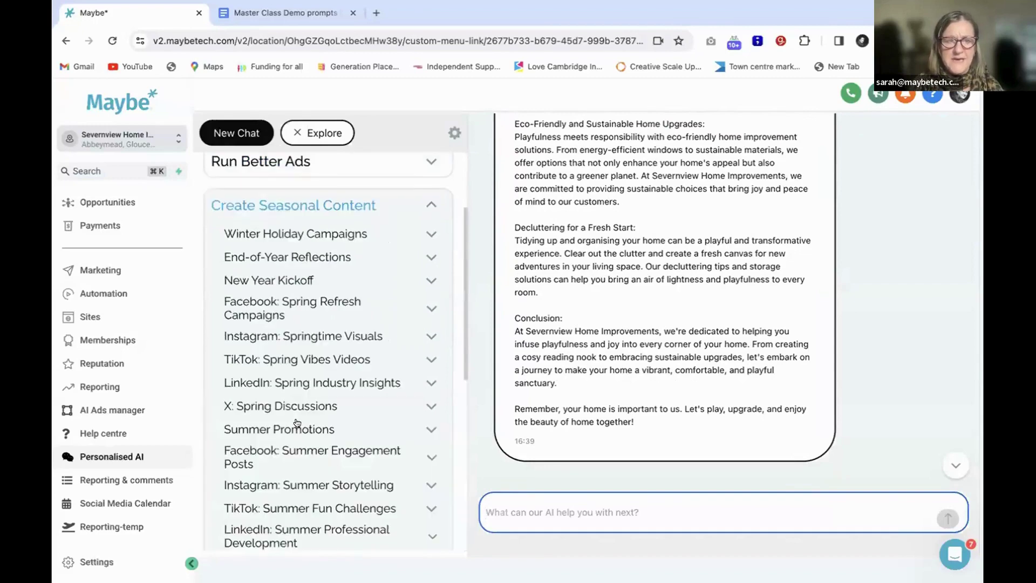
pyautogui.scroll(-6, 298, 376)
pyautogui.scroll(-4, 298, 376)
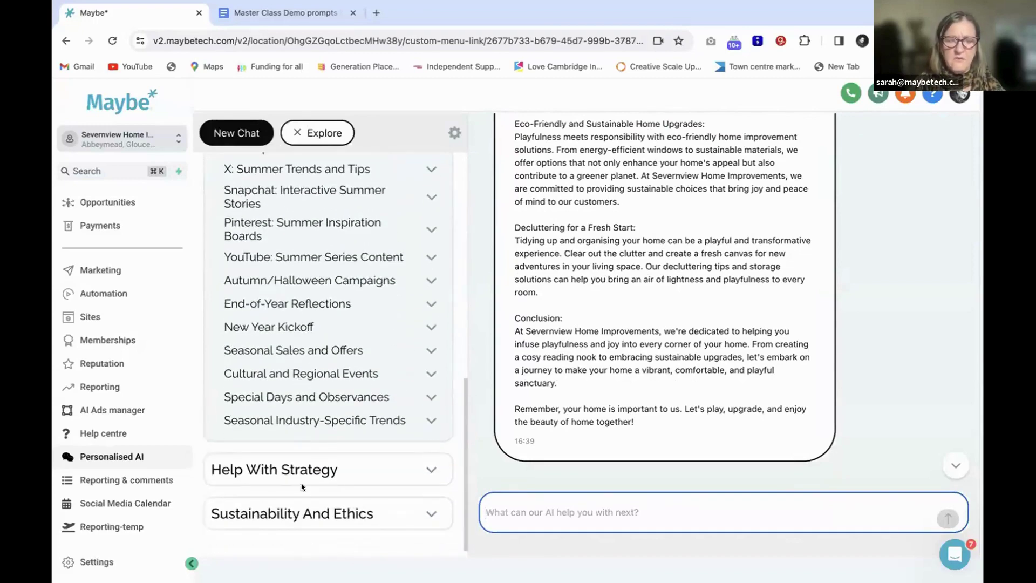
# Run the Sustainable Product Ideas prompt under Sustainability And Ethics, Sustainable Product Development, and read the reply
pyautogui.click(308, 514)
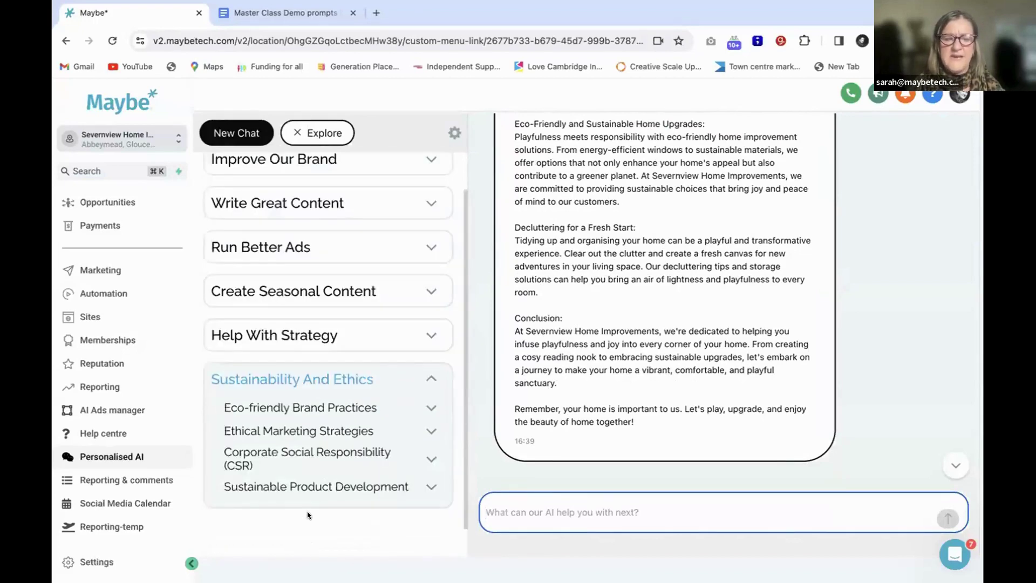
pyautogui.click(427, 487)
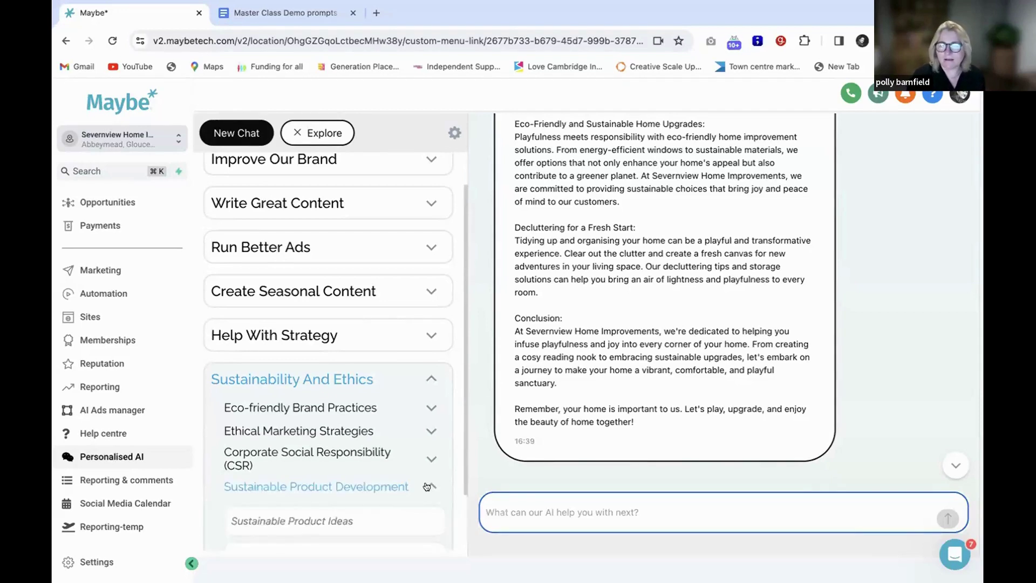
pyautogui.scroll(-2, 427, 487)
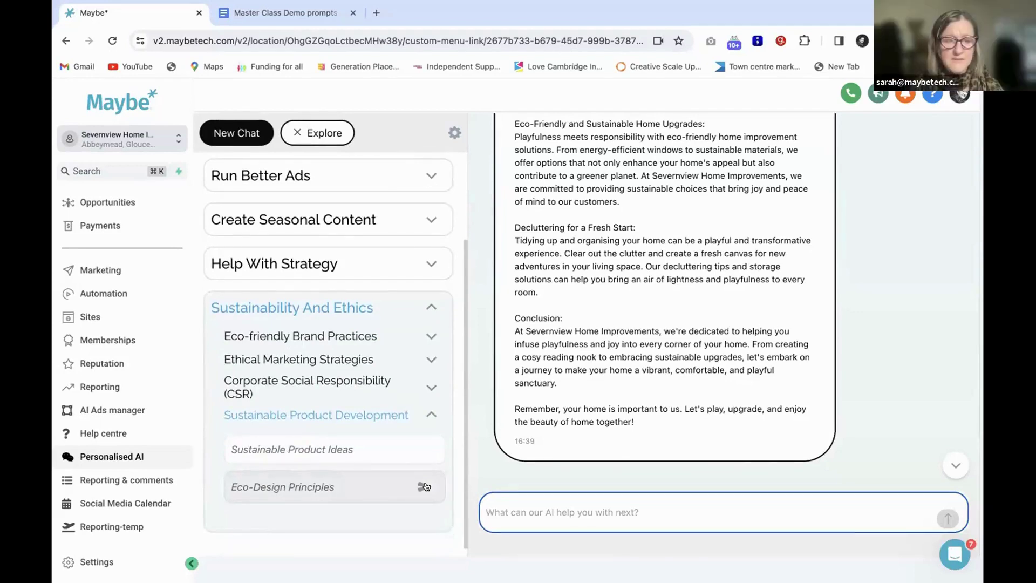
pyautogui.click(423, 447)
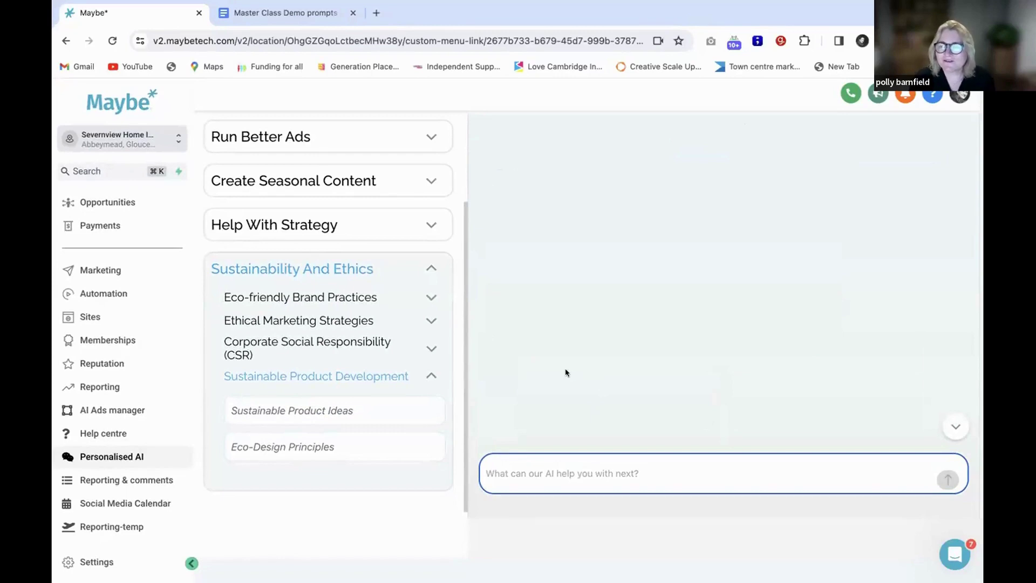
pyautogui.moveTo(301, 416)
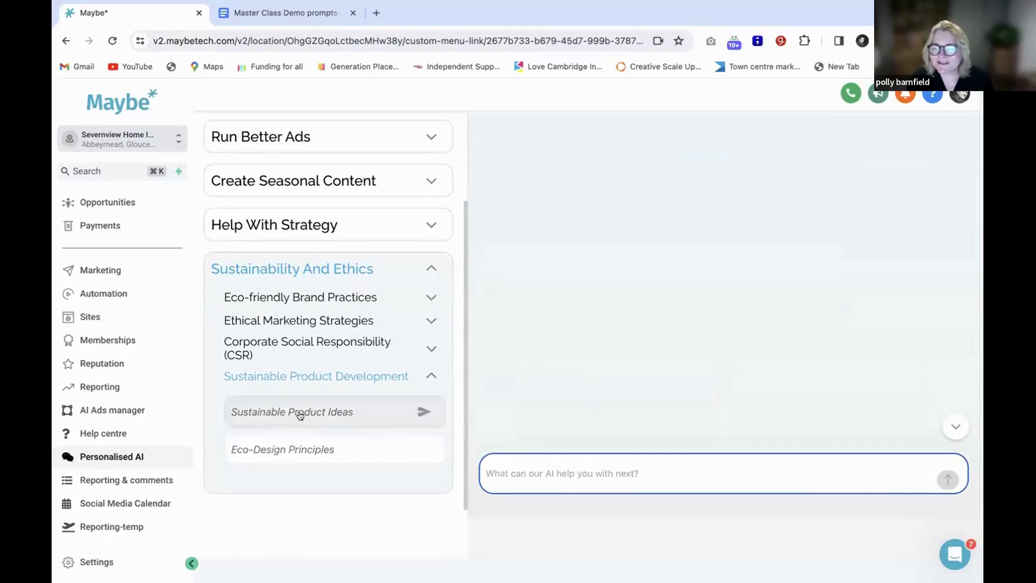
pyautogui.click(422, 413)
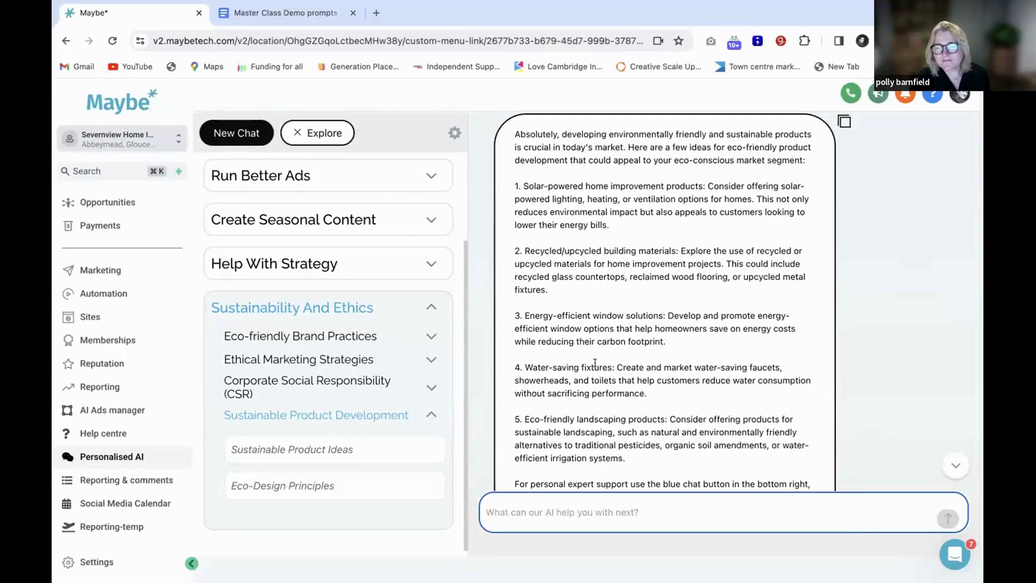
pyautogui.scroll(-3, 595, 363)
pyautogui.scroll(3, 595, 362)
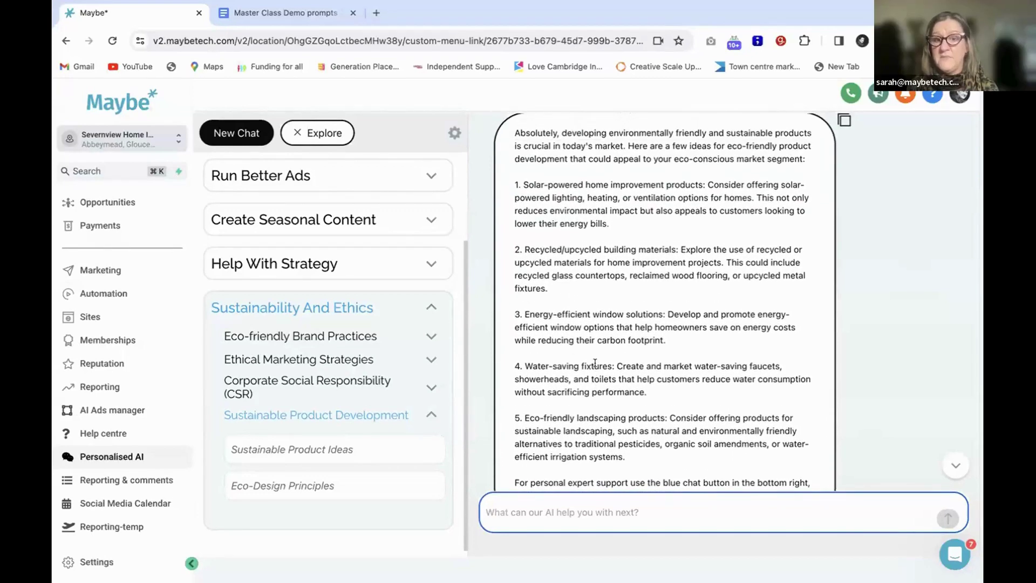
pyautogui.scroll(-1, 595, 362)
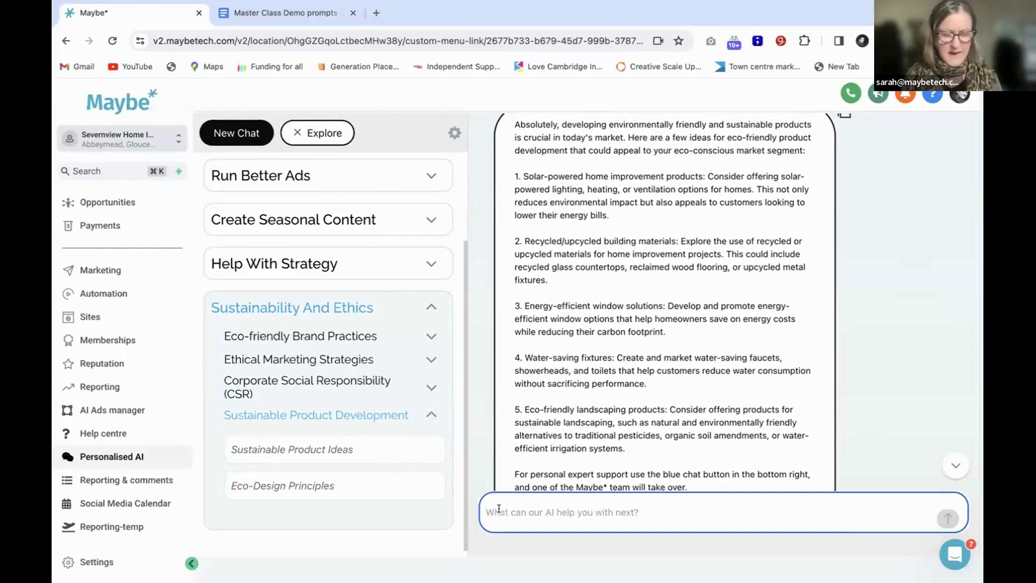
# Send the follow-up prompt "how can bring this to life in our communications strategy" in the chat
pyautogui.write('how can b')
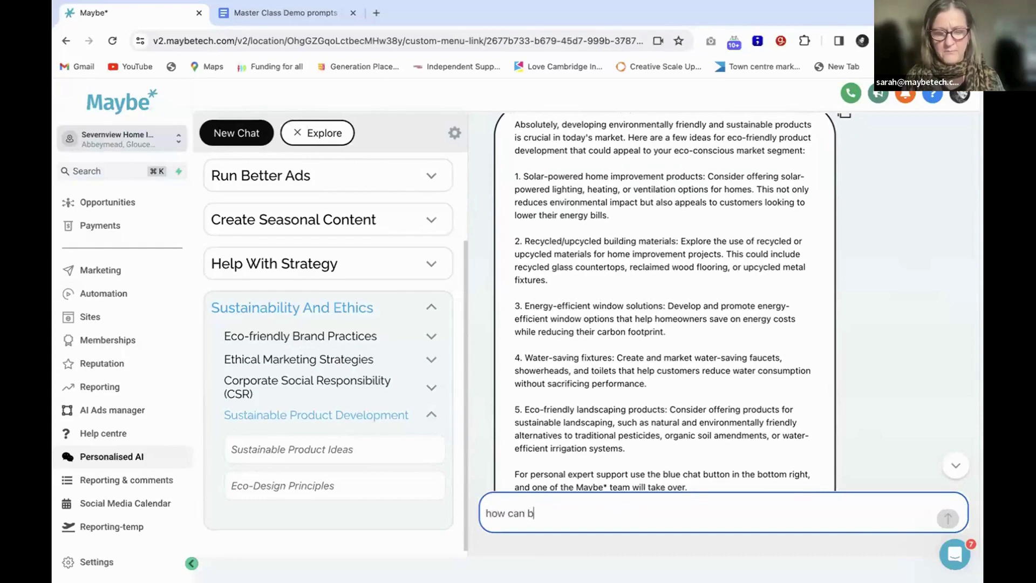
pyautogui.write('ring ')
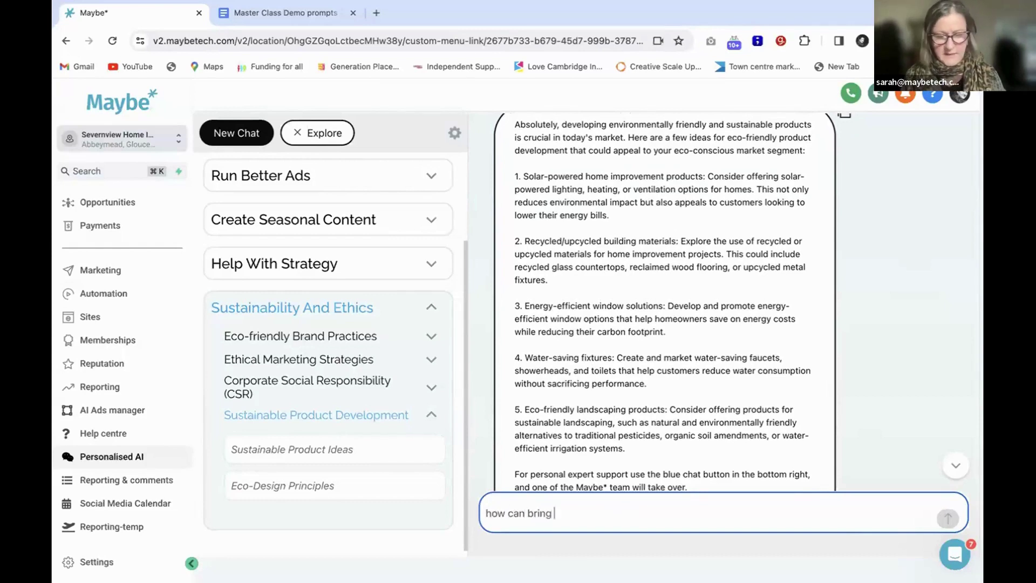
pyautogui.write('this to li')
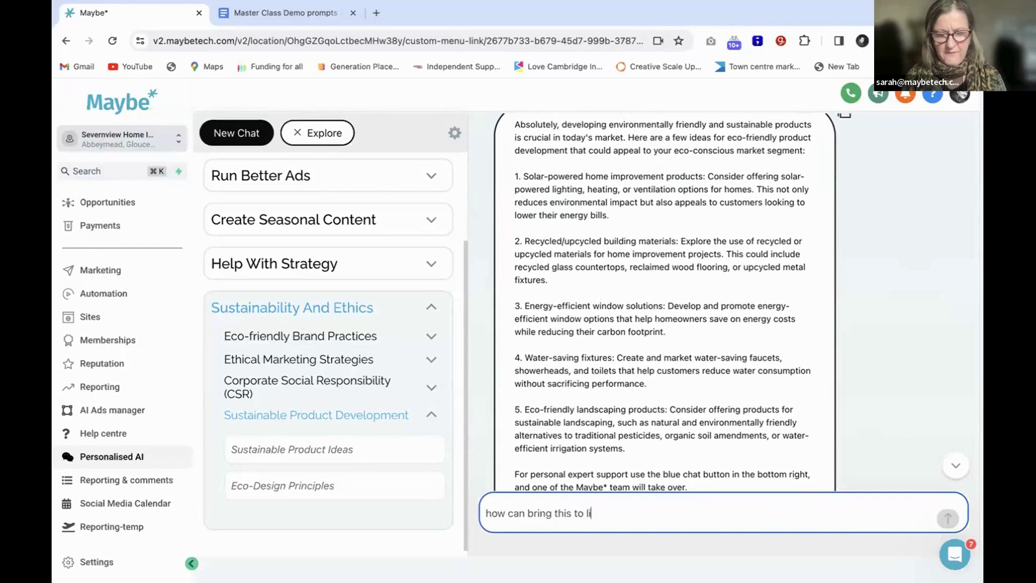
pyautogui.write('fe in')
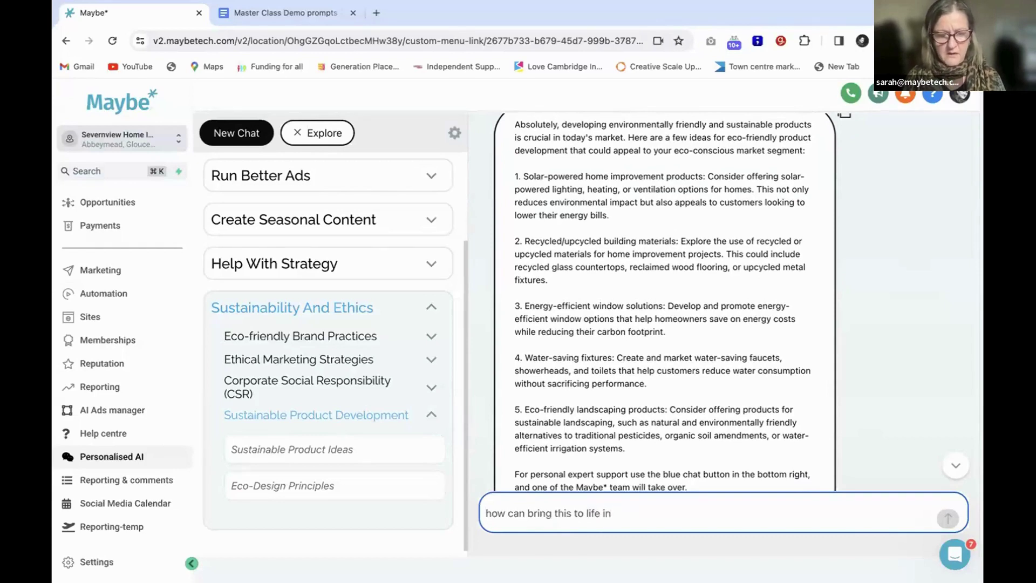
pyautogui.write(' our co')
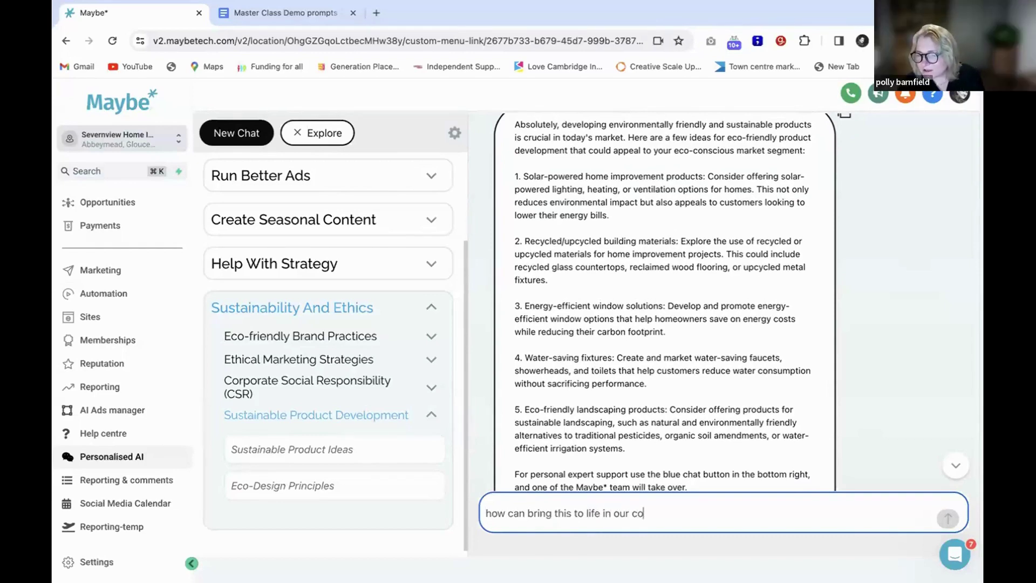
pyautogui.write('mmun')
pyautogui.press('BackSpace')
pyautogui.press('BackSpace')
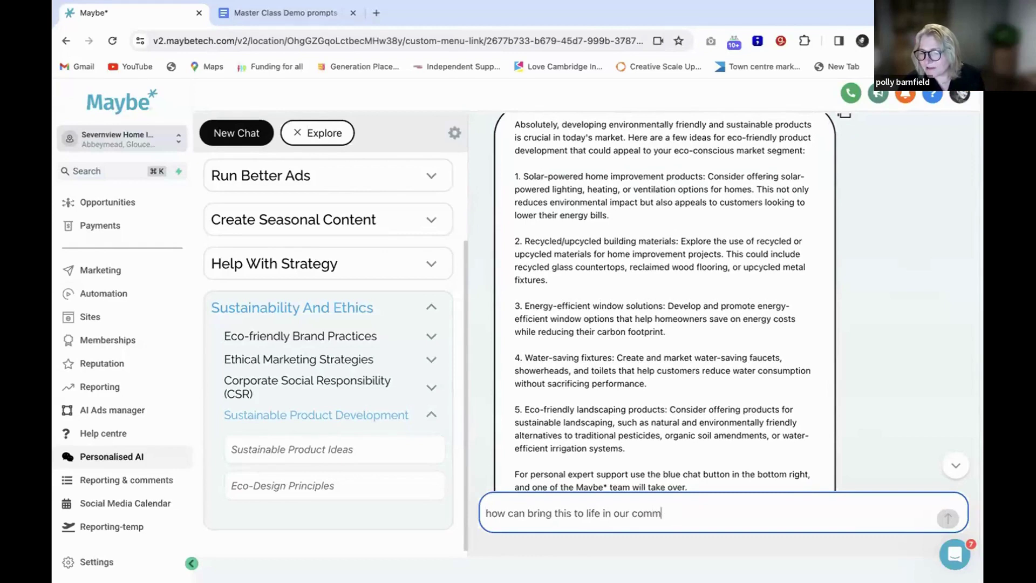
pyautogui.write('unication')
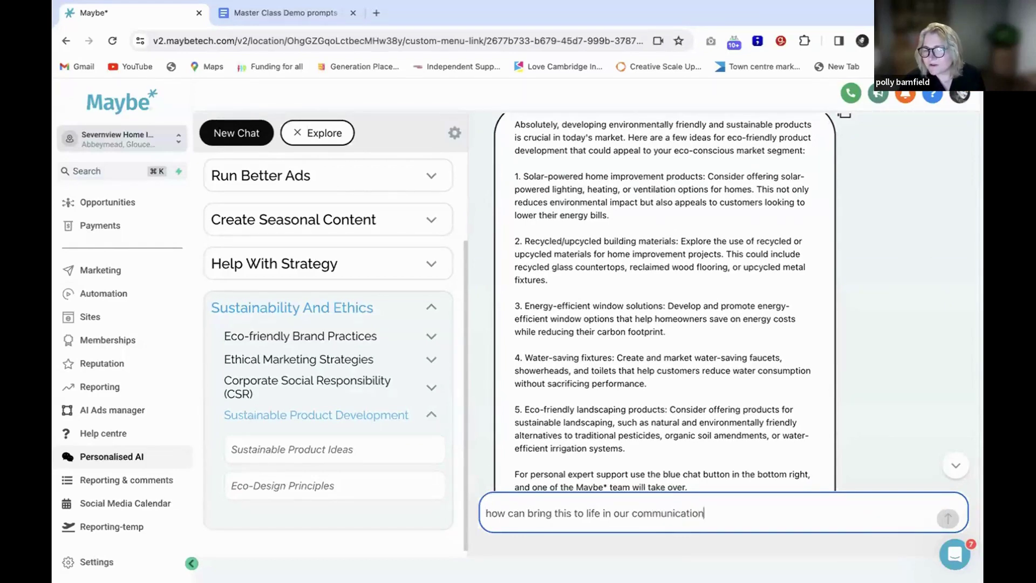
pyautogui.write('s strateeg')
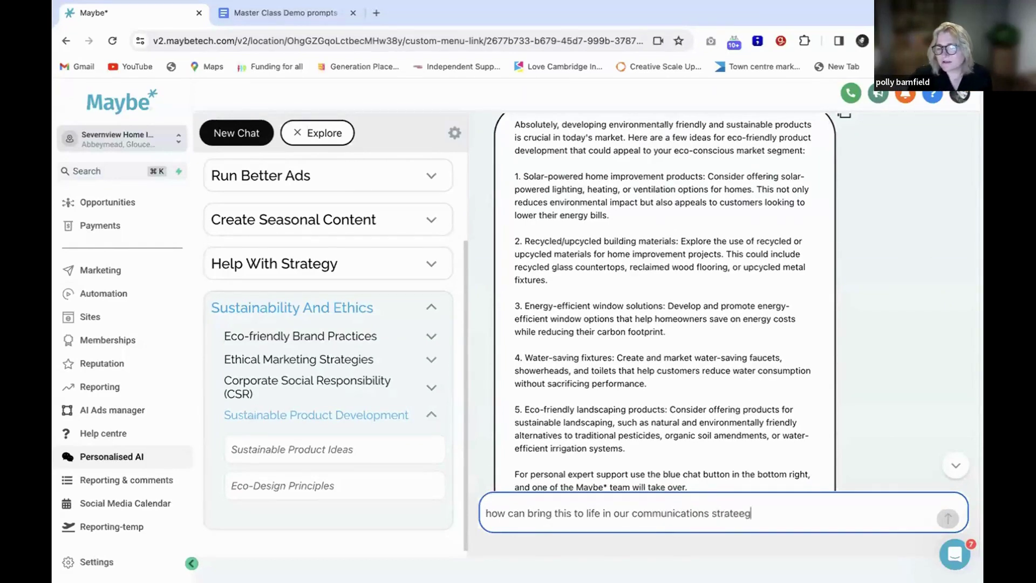
pyautogui.press('BackSpace')
pyautogui.press('BackSpace')
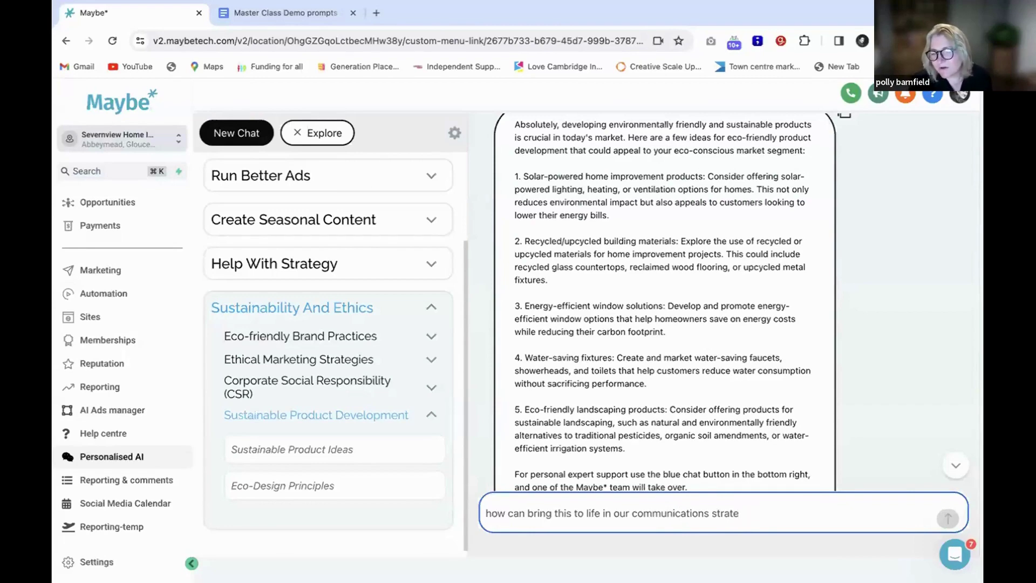
pyautogui.write('gy')
pyautogui.press('Return')
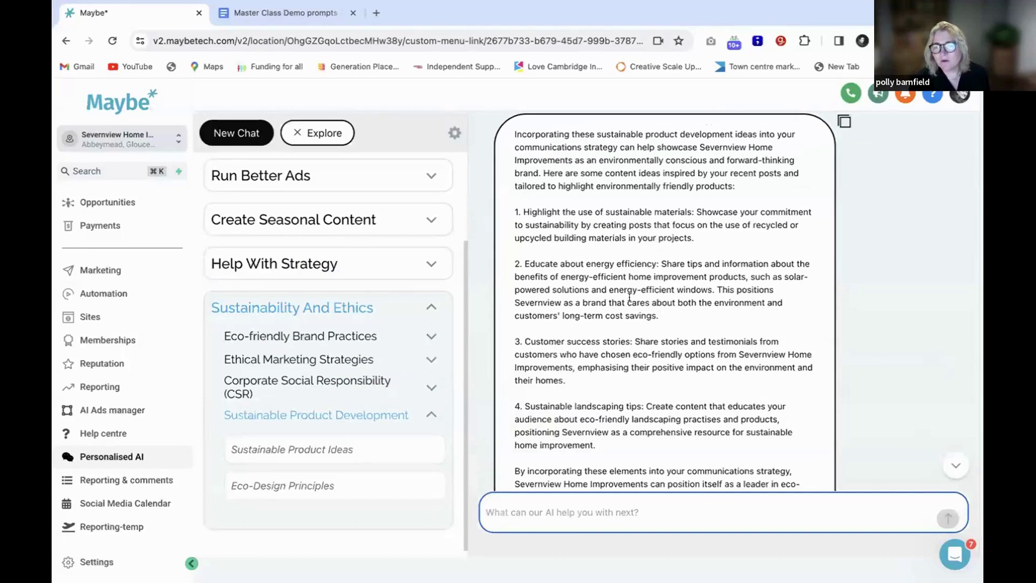
# Read the communications strategy reply through its sustainability content ideas to the sample post at its end
pyautogui.scroll(-3, 629, 296)
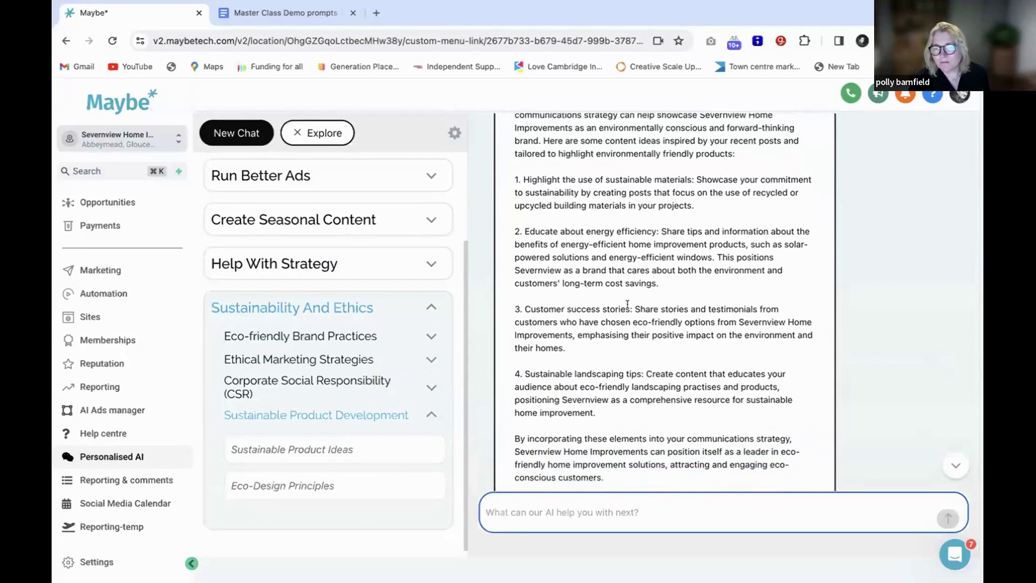
pyautogui.scroll(-1, 627, 305)
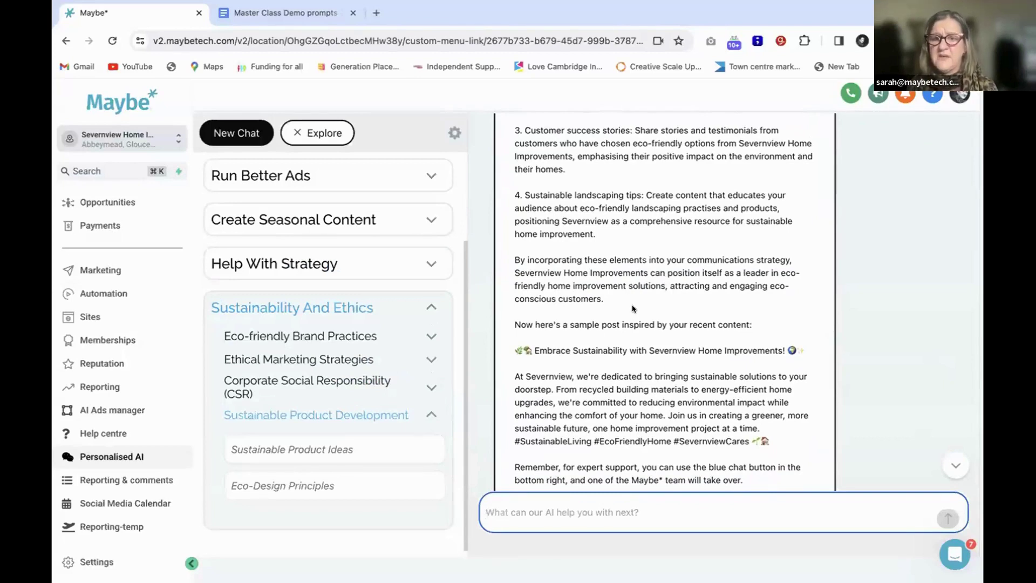
pyautogui.scroll(-1, 633, 306)
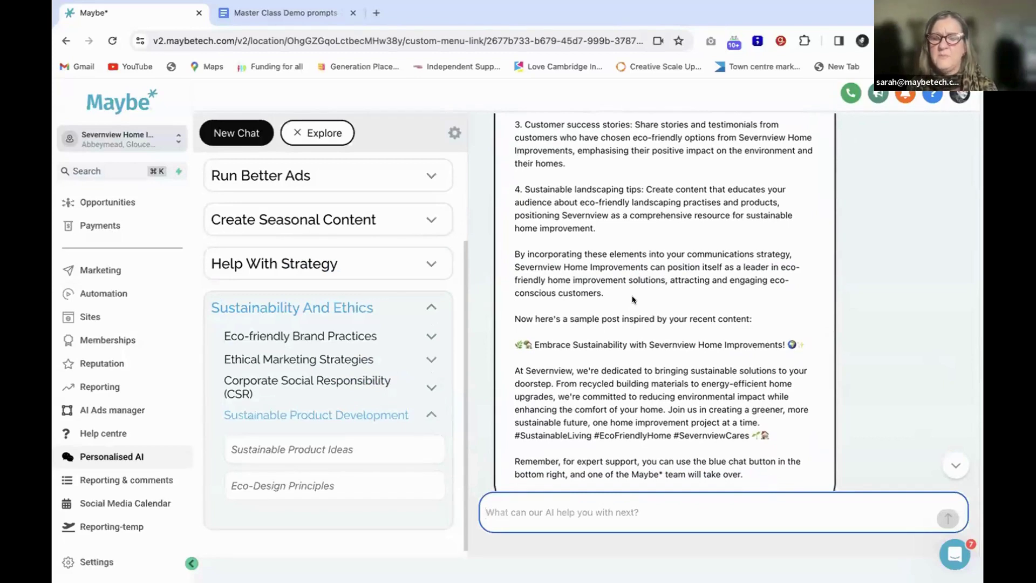
pyautogui.scroll(-3, 634, 300)
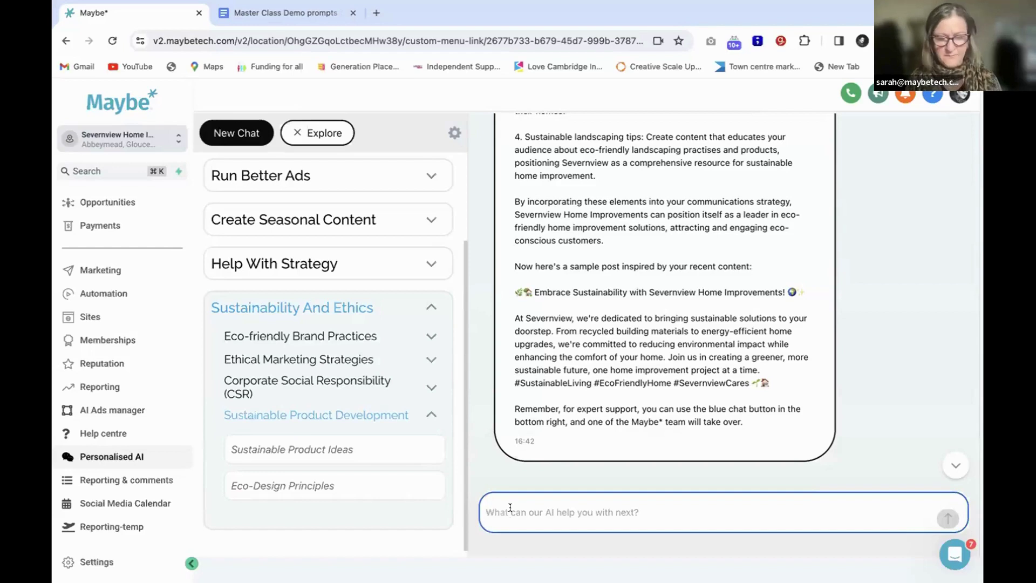
# Write the follow-up prompt "could you create a long form facebook and linked in" in the chat
pyautogui.write('could ')
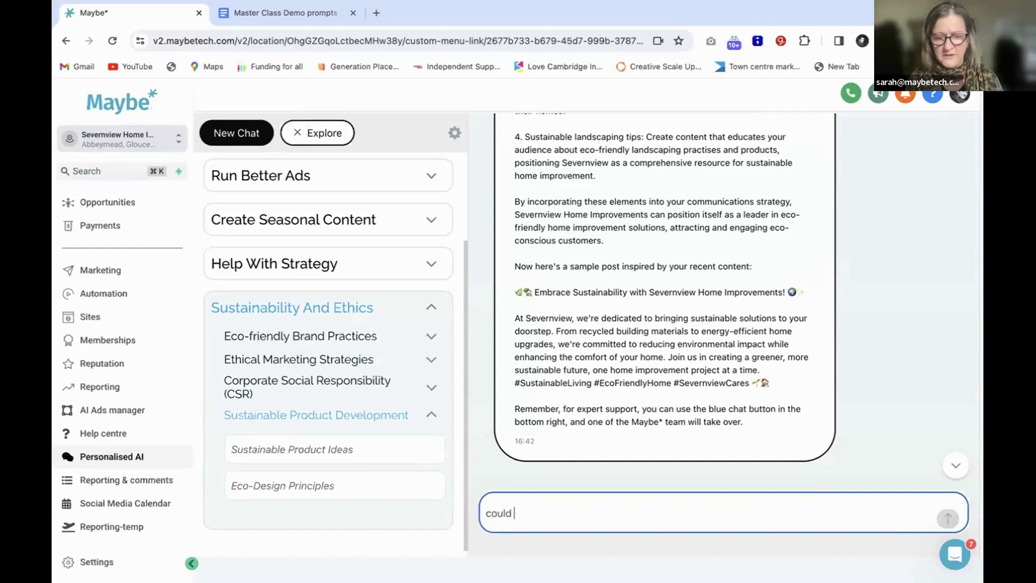
pyautogui.write('you create ')
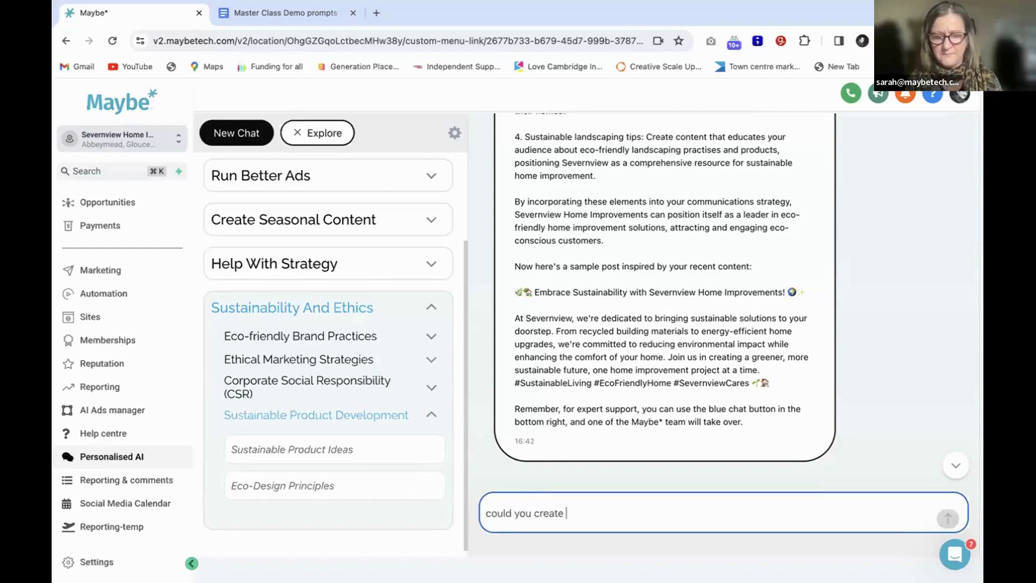
pyautogui.write('a long f')
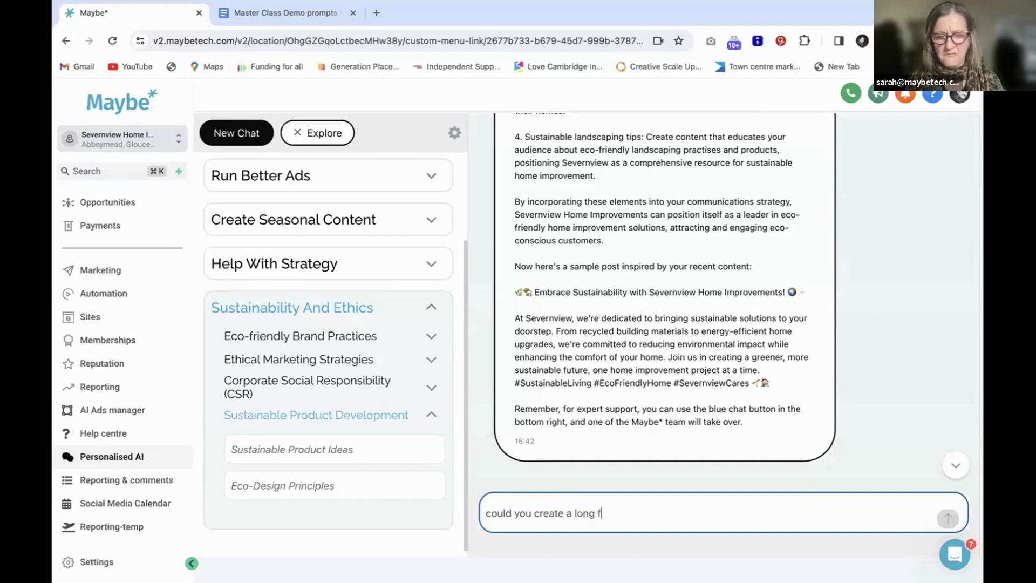
pyautogui.write('orm faceb')
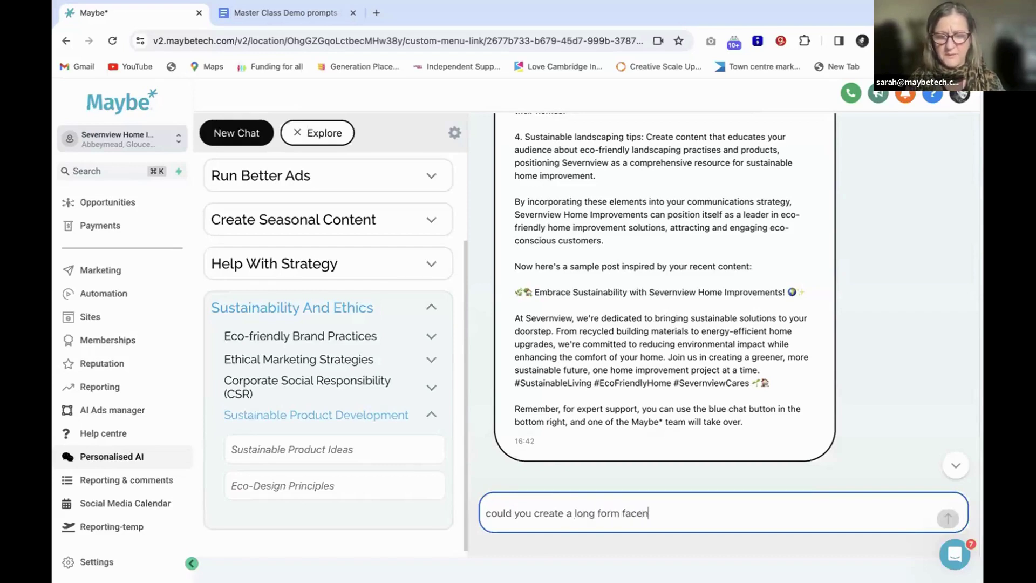
pyautogui.write('ook ')
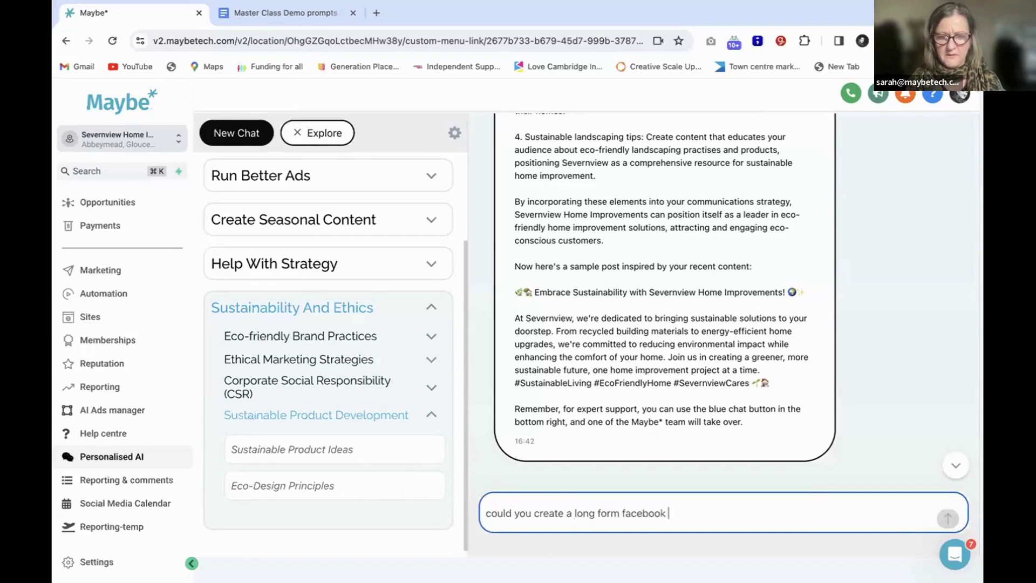
pyautogui.write('and linked in')
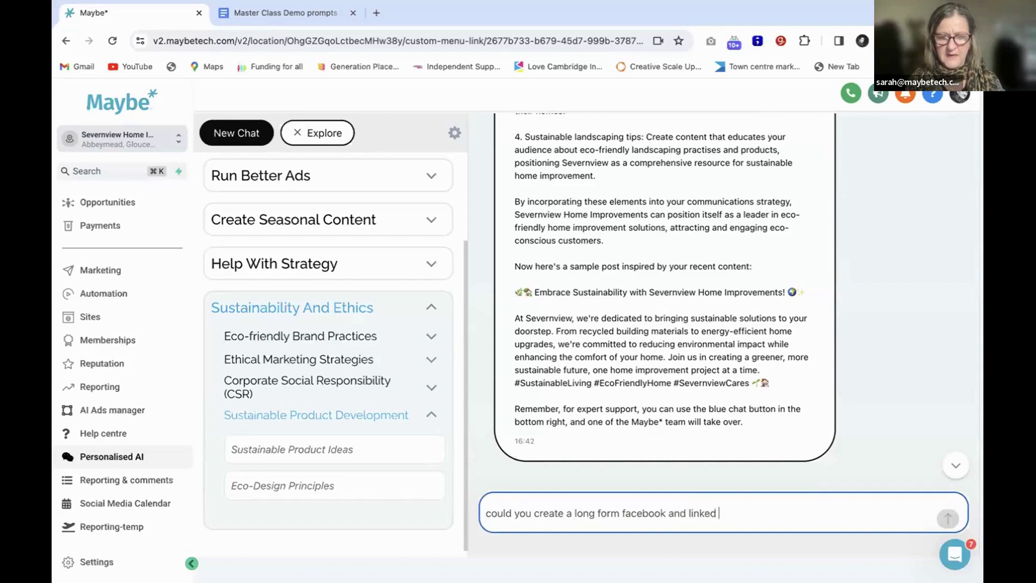